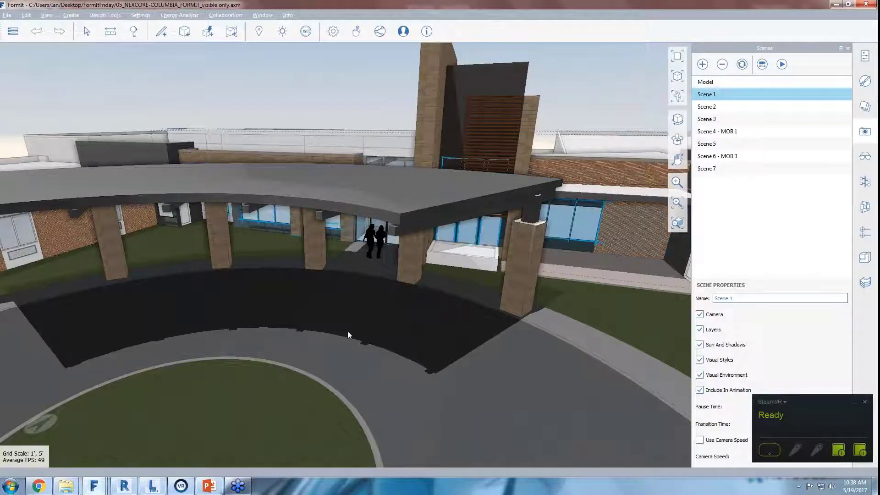
# Switch to Revit and look at the Import FormIt to RVT command among the FormIt Converter tools without running it.
pyautogui.click(122, 486)
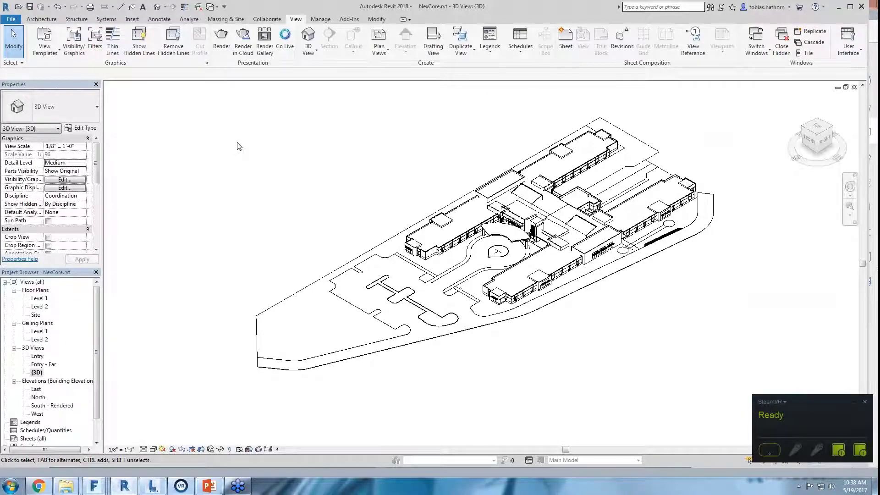
pyautogui.click(348, 19)
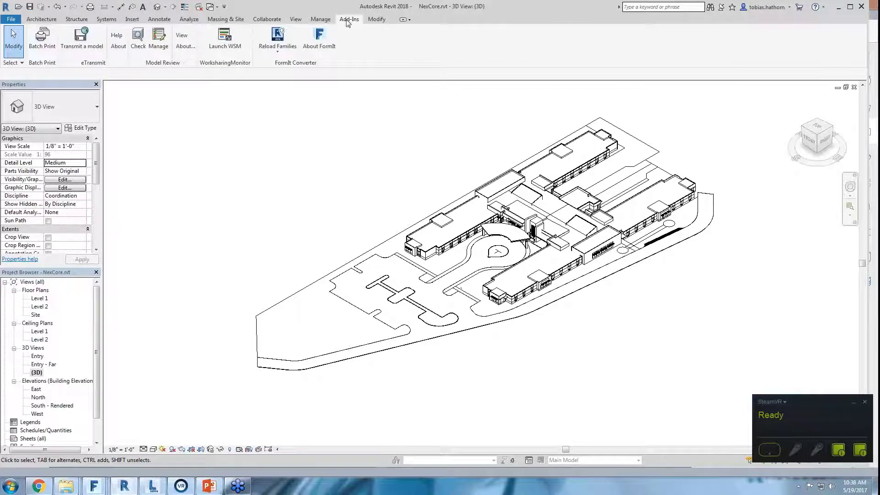
pyautogui.click(283, 54)
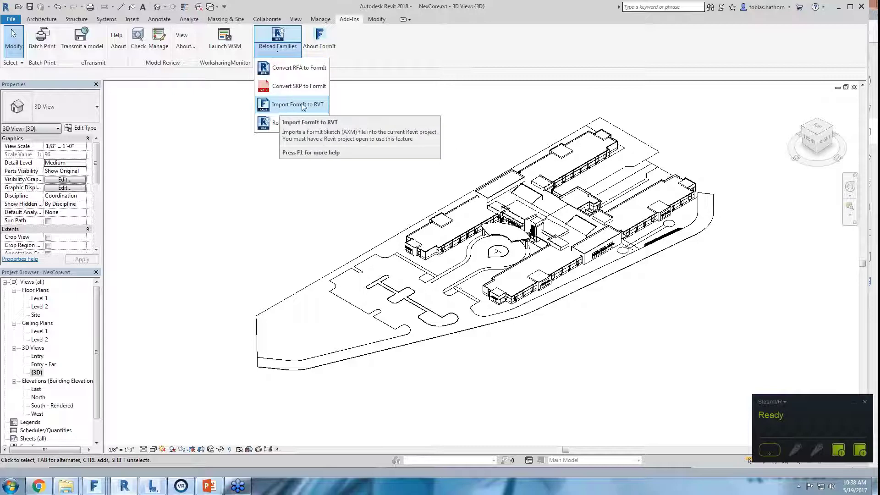
pyautogui.click(404, 105)
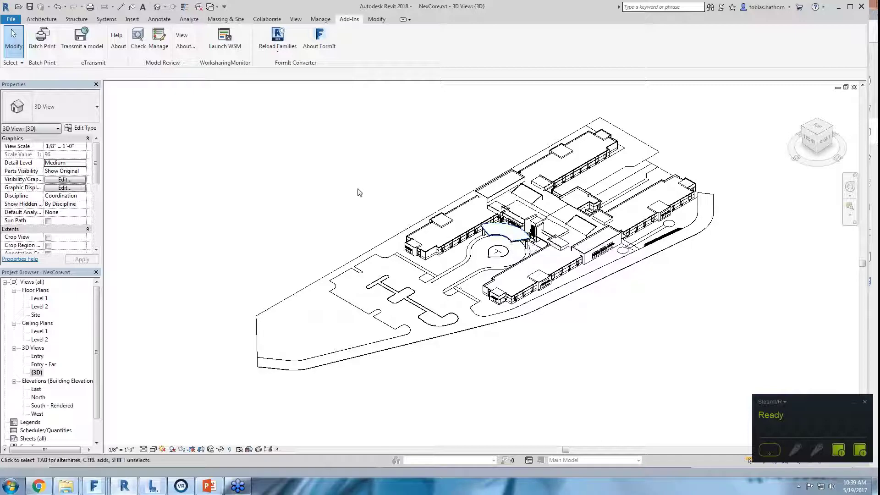
# Set the 3D view to the Realistic visual style and inspect the curved canopy mass at the building entrance.
pyautogui.click(153, 449)
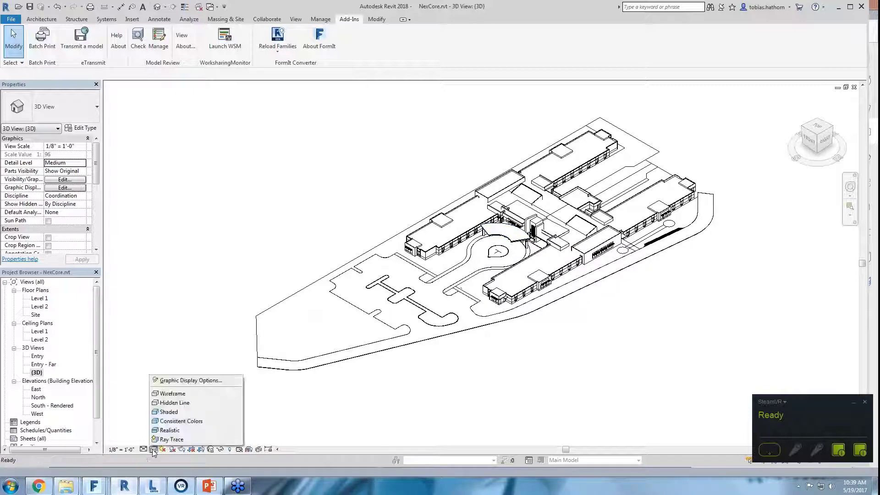
pyautogui.click(169, 430)
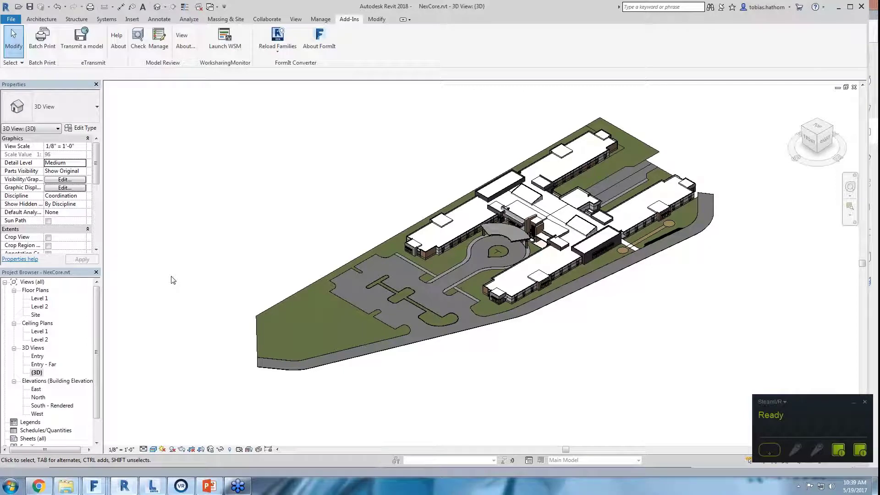
pyautogui.scroll(10, 526, 263)
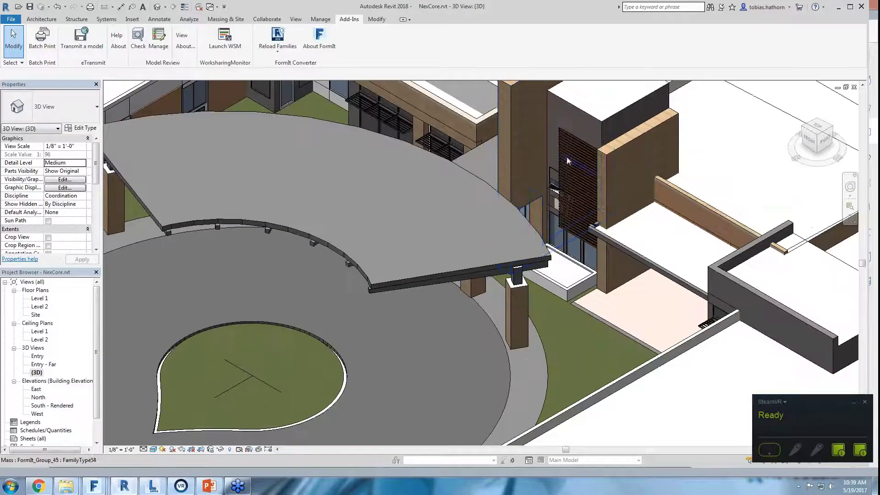
pyautogui.click(393, 281)
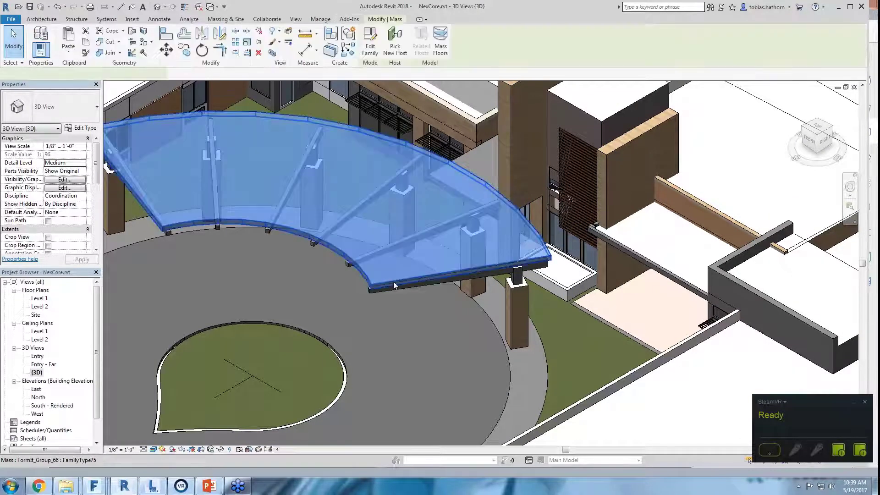
pyautogui.keyDown('shift'); pyautogui.moveTo(347, 340); pyautogui.dragTo(387, 257, button='middle'); pyautogui.keyUp('shift')
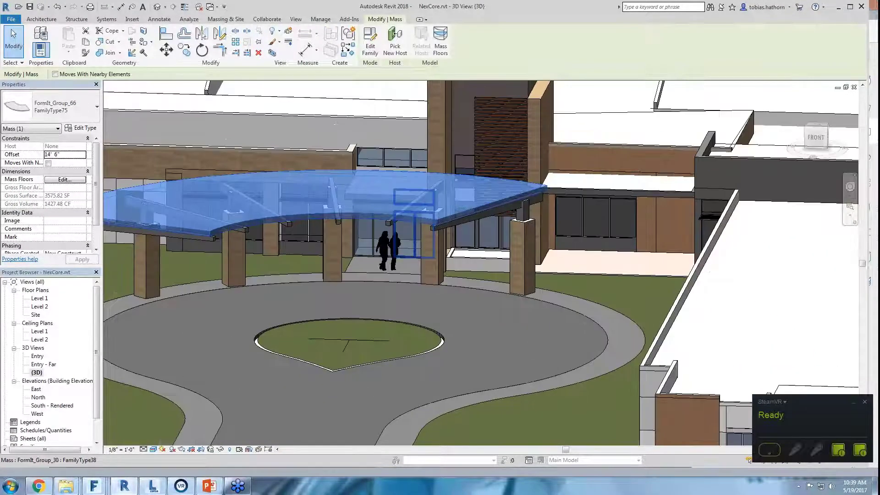
pyautogui.press('Escape')
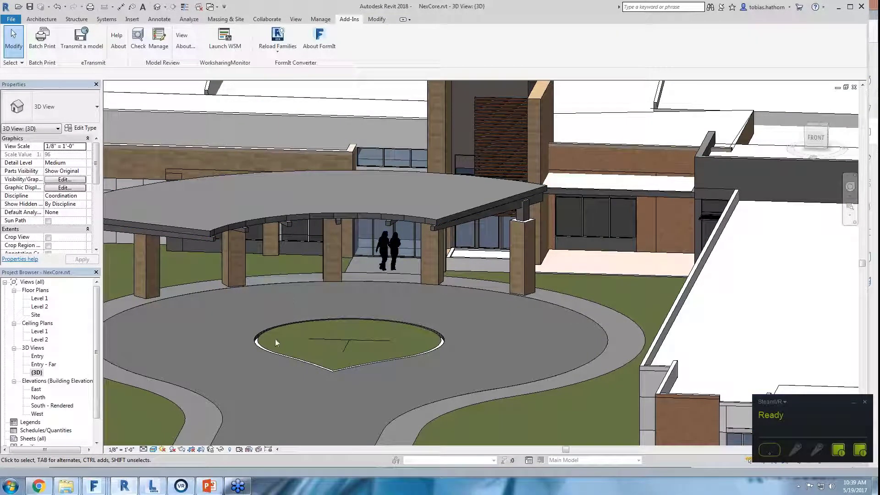
# Open the South - Rendered elevation and view the whole facade up close.
pyautogui.click(57, 406)
pyautogui.doubleClick(56, 406)
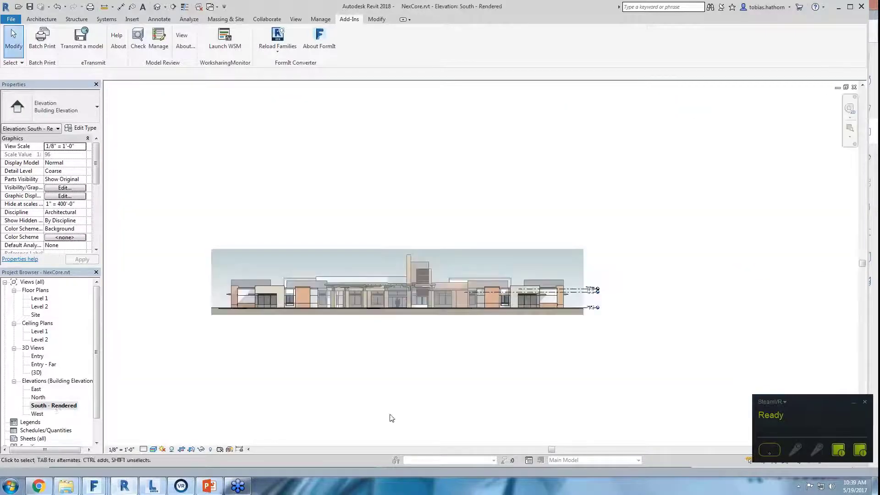
pyautogui.middleClick(413, 392)
pyautogui.middleClick(412, 392)
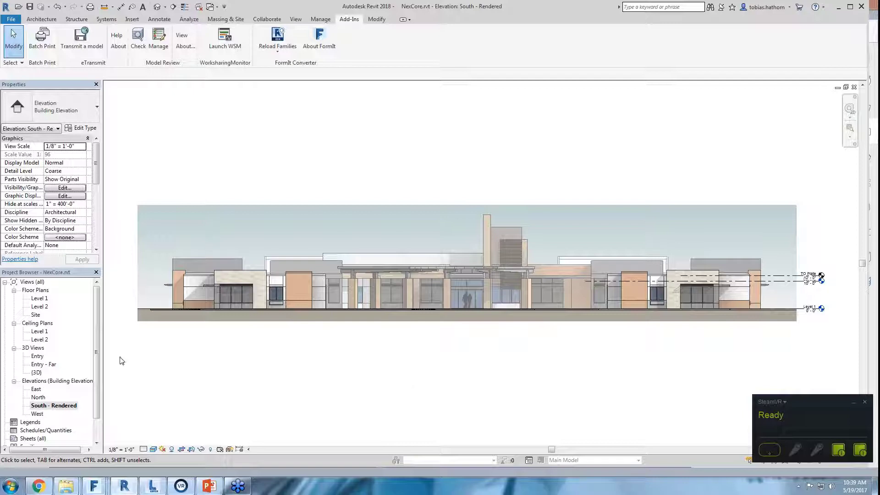
# Open the Entry - Far 3D view and review its Go Live options, leaving the dialog without sending the model.
pyautogui.doubleClick(43, 366)
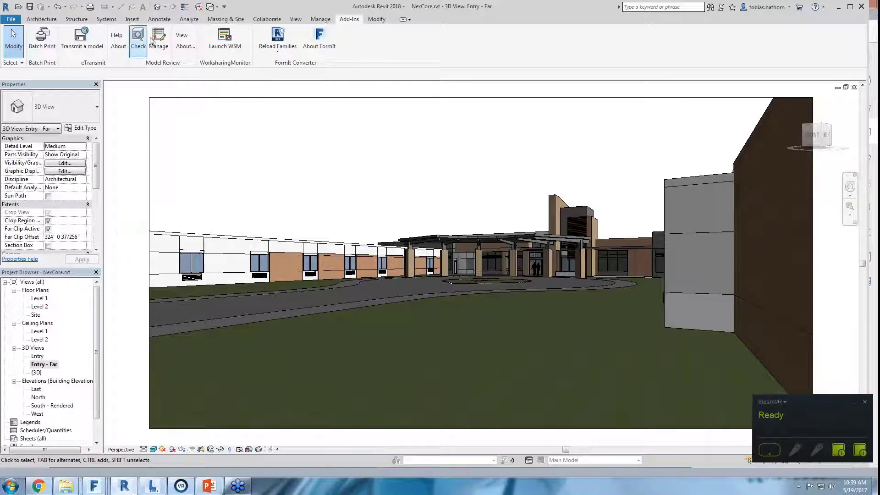
pyautogui.click(295, 19)
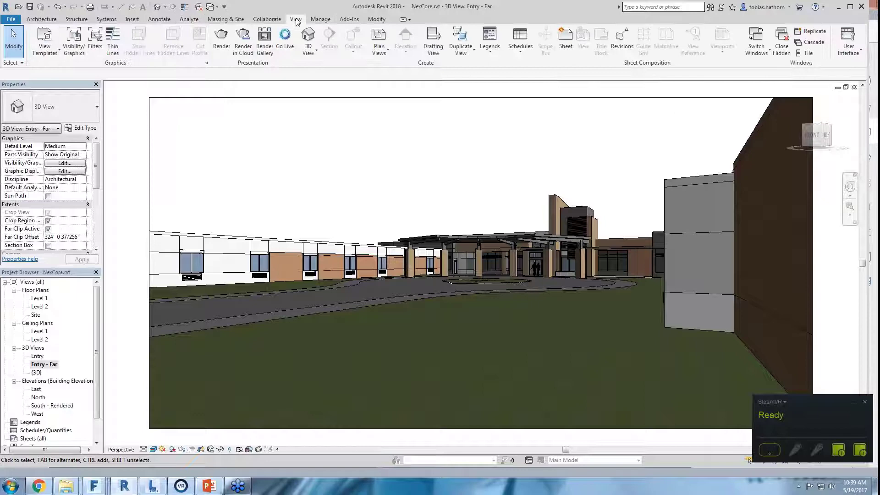
pyautogui.click(284, 51)
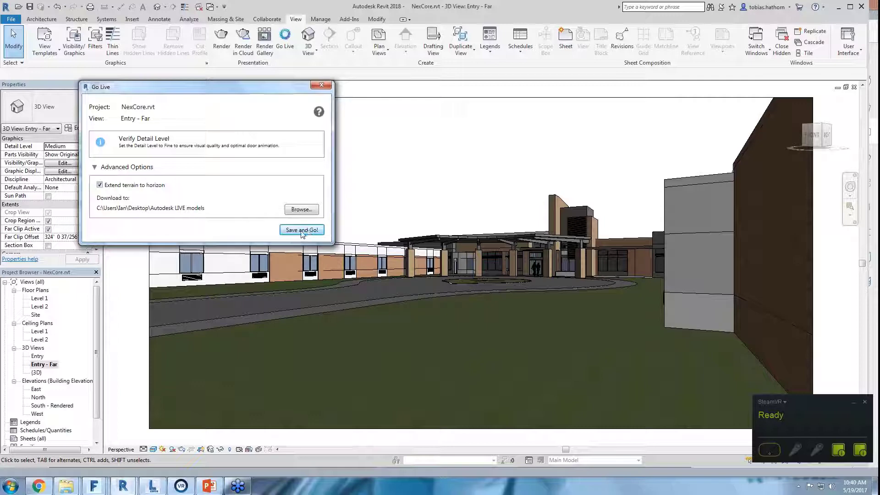
pyautogui.click(320, 87)
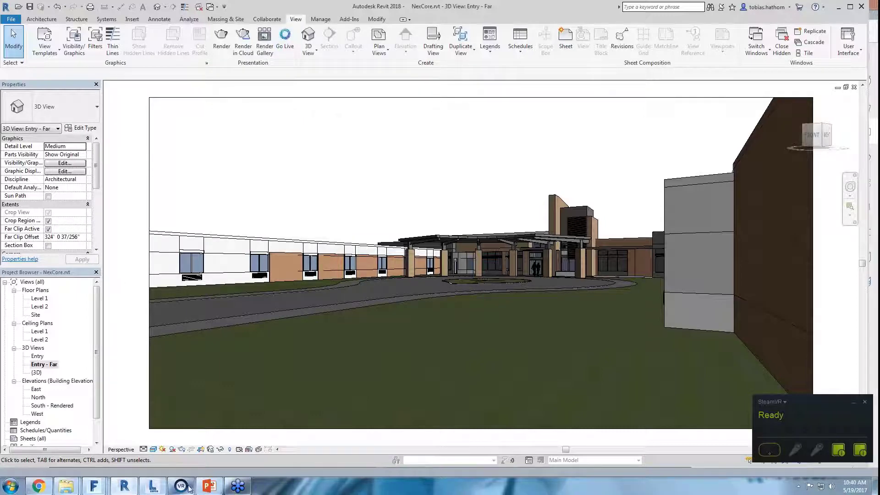
# Switch to Autodesk Live Editor and walk around the NexCore entrance and the adjoining wing.
pyautogui.click(155, 488)
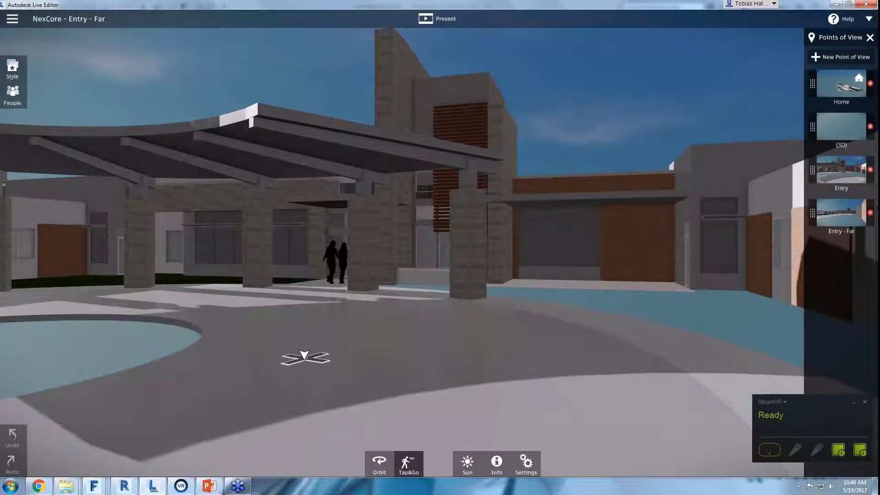
pyautogui.click(305, 356)
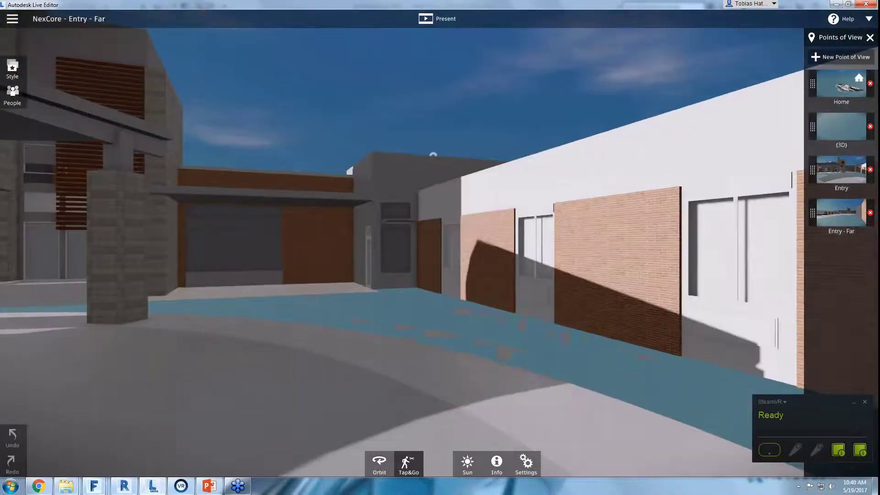
pyautogui.press('Down')
pyautogui.press('Left')
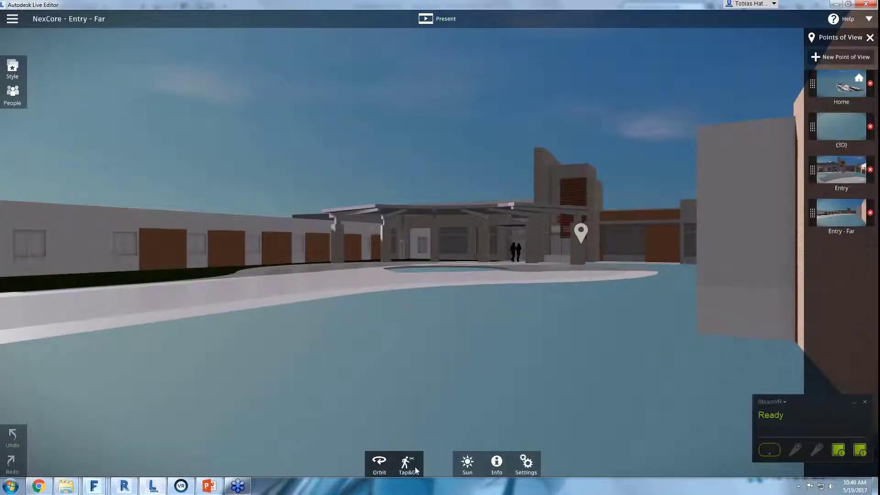
# Review the sun position controls for time of day and date, and close them.
pyautogui.click(467, 463)
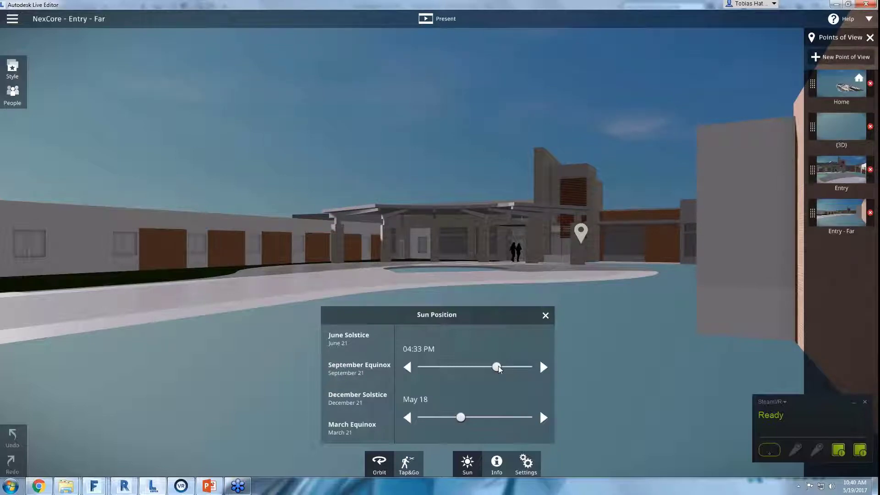
pyautogui.click(545, 315)
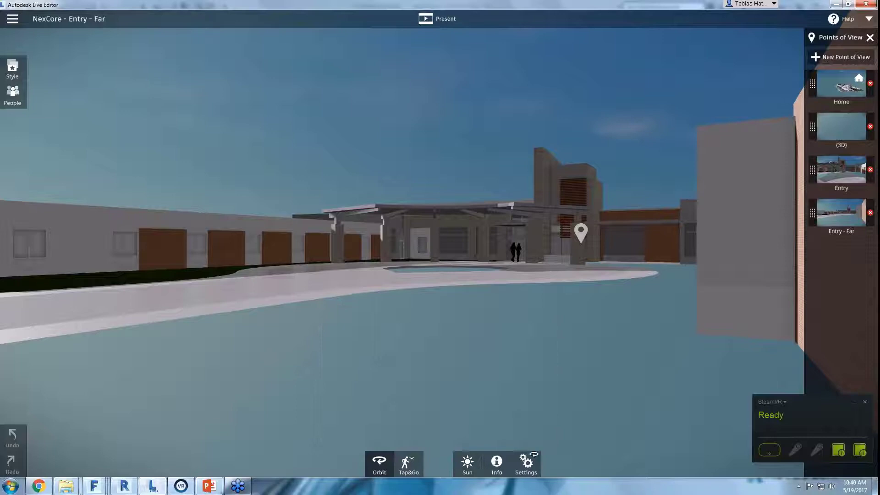
# Inspect the BIM information of the entrance glazing mass, close it and display the viewing settings.
pyautogui.click(497, 472)
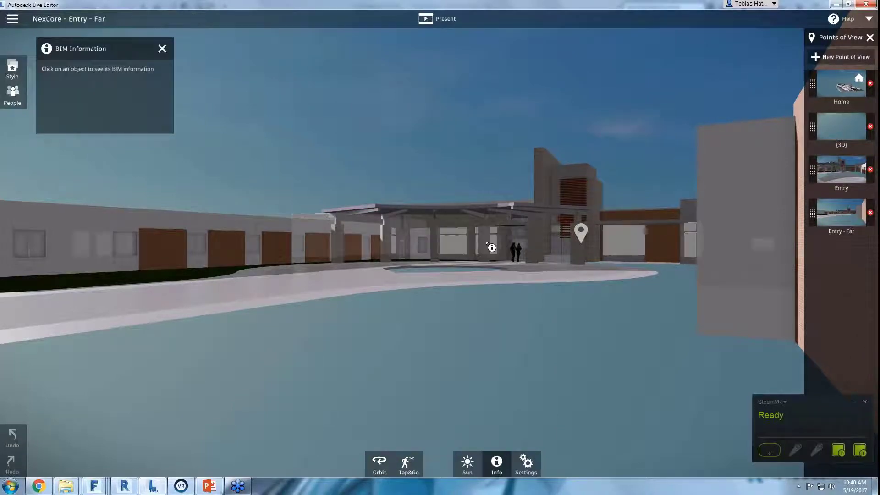
pyautogui.click(472, 244)
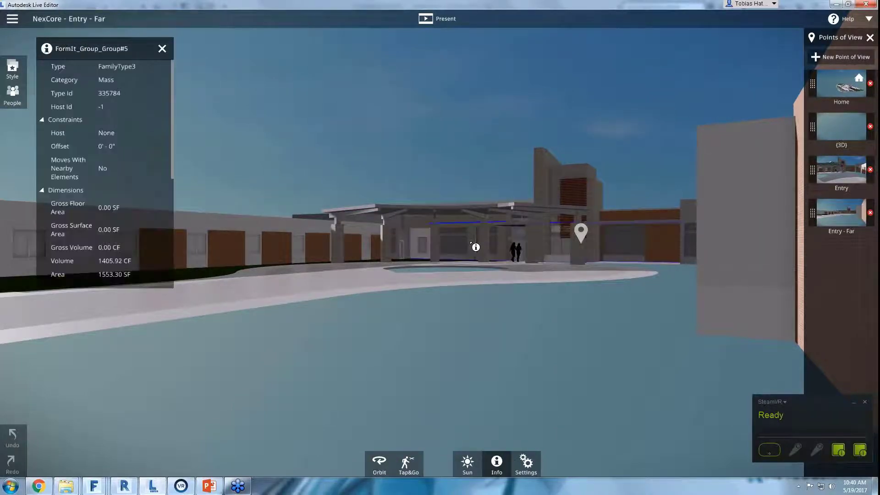
pyautogui.click(162, 49)
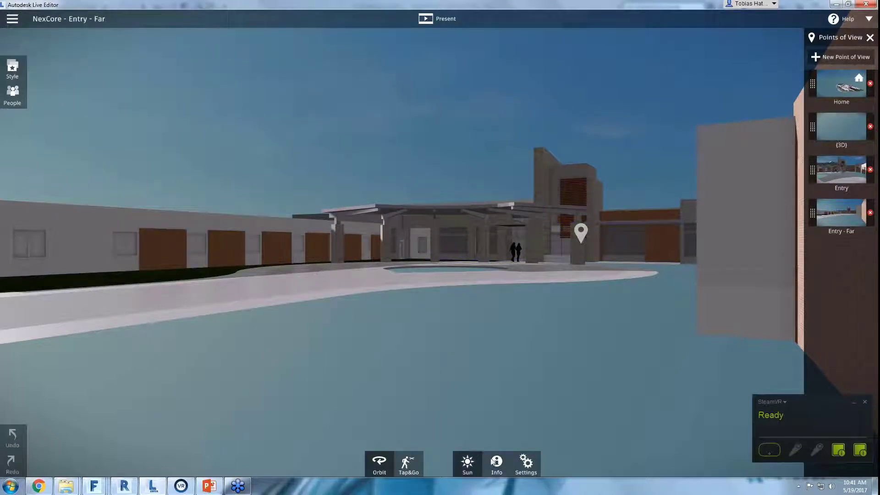
pyautogui.click(522, 464)
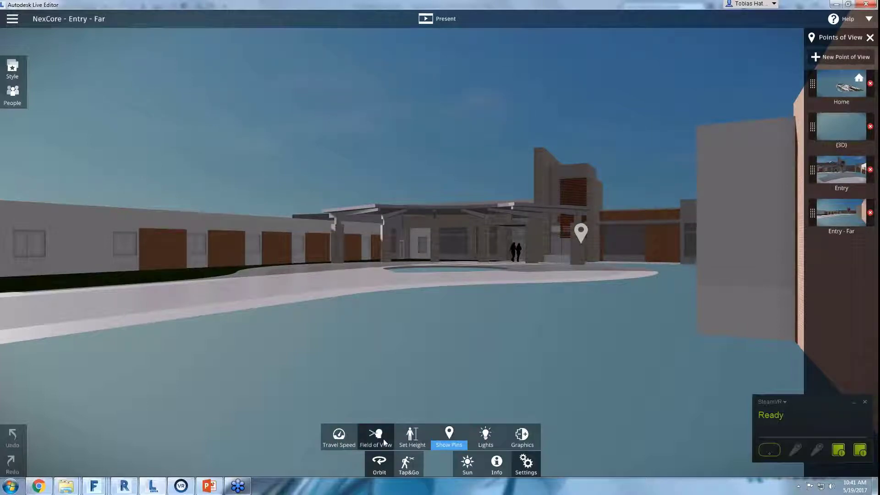
# Preview the two white-model scene styles, return to the full-colour style and close the style choices.
pyautogui.click(13, 69)
pyautogui.click(73, 130)
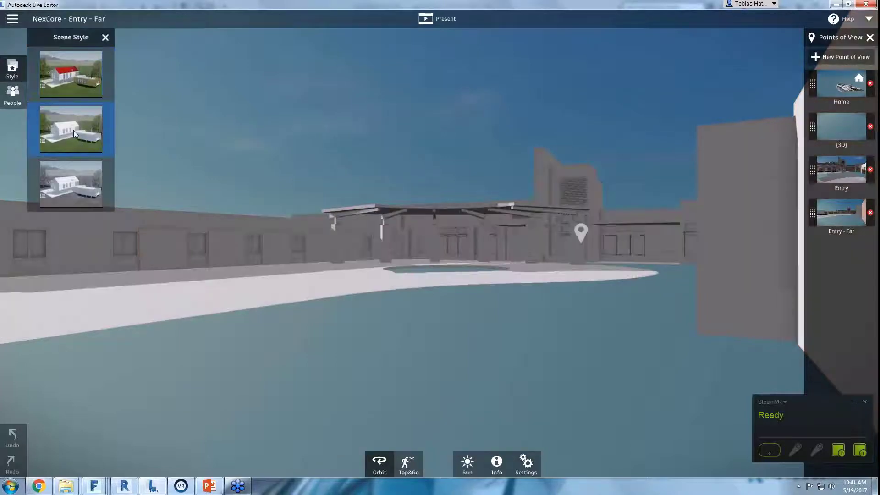
pyautogui.click(71, 187)
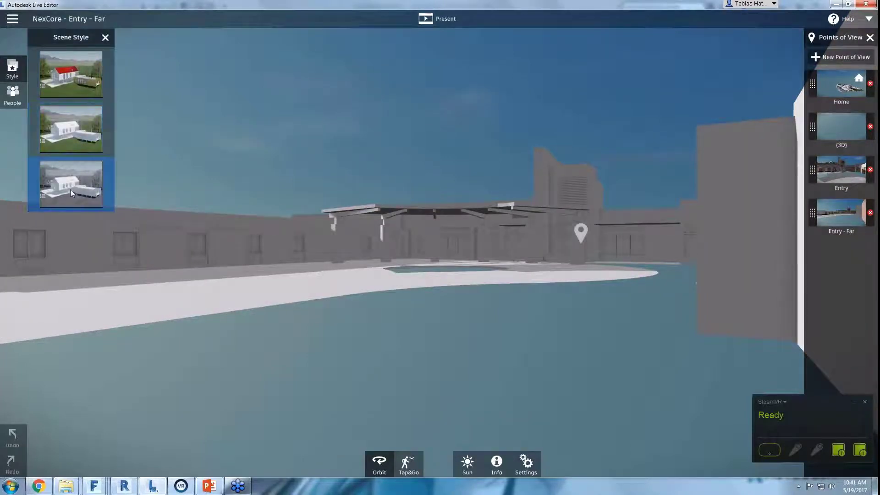
pyautogui.click(73, 68)
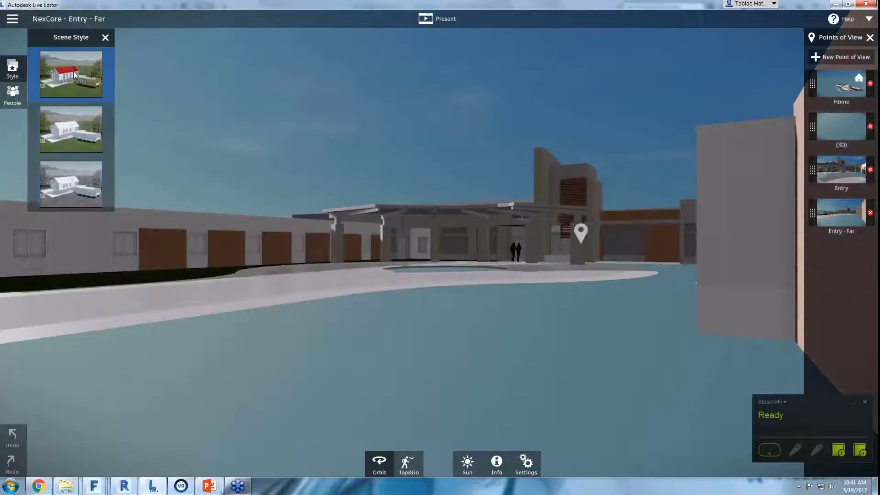
pyautogui.click(106, 37)
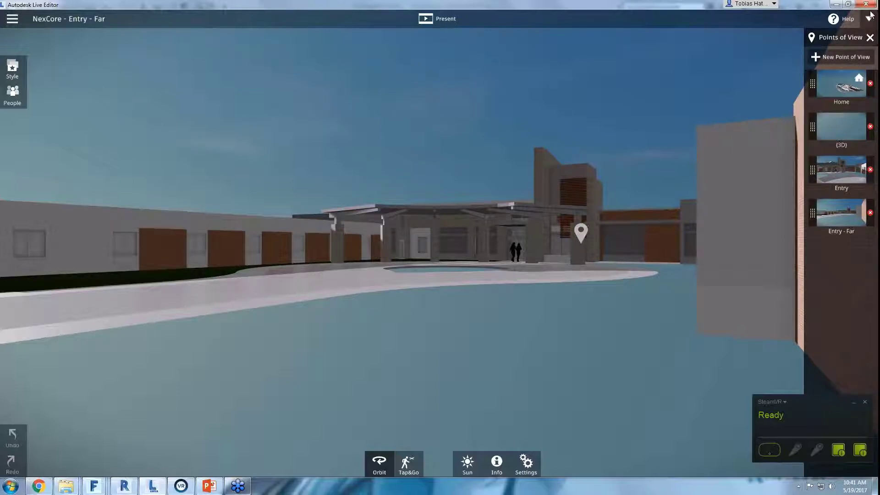
# Hide the list of points of view, explore the model in VR mode and exit VR.
pyautogui.click(870, 37)
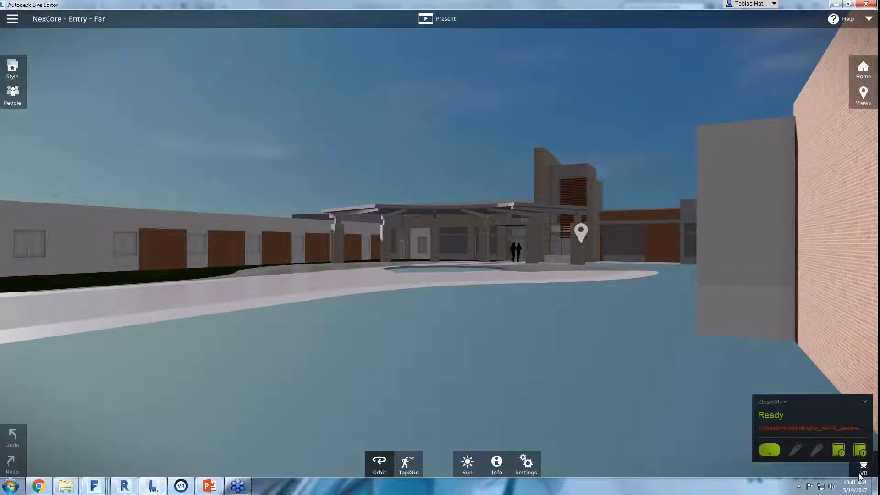
pyautogui.click(862, 468)
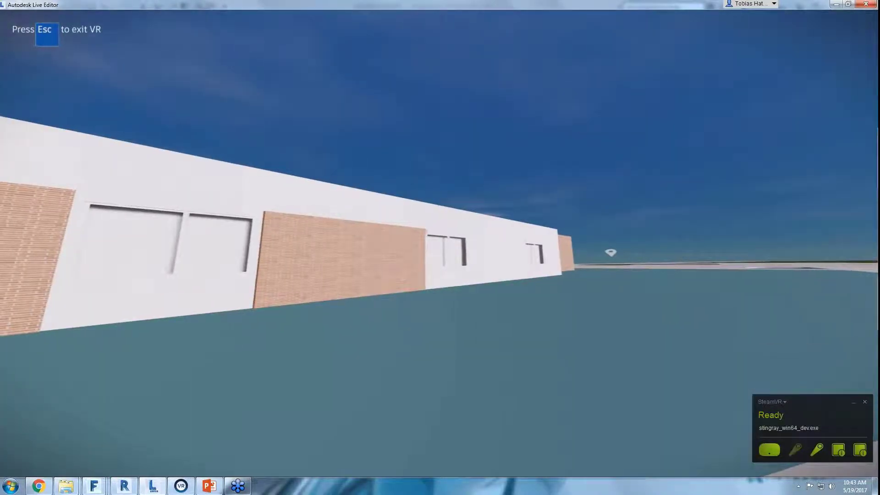
pyautogui.press('Escape')
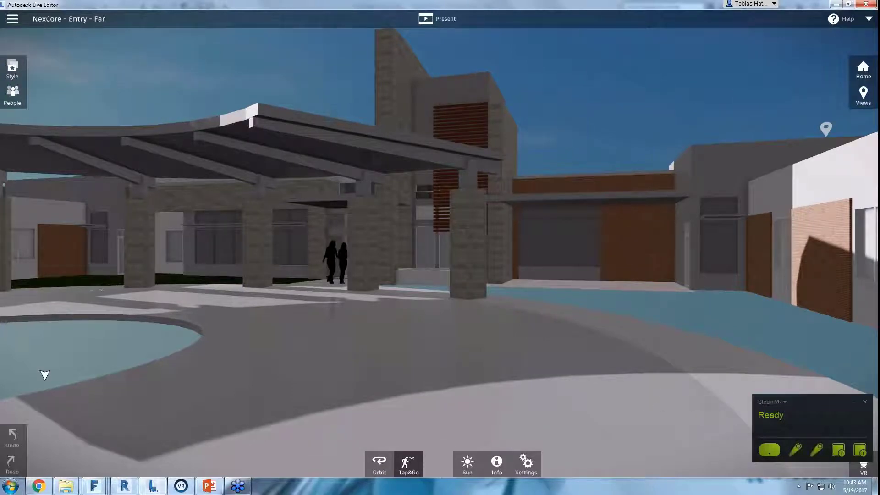
# Switch to the FormIt window with the plain block masses, and from there to the VR presentation in PowerPoint.
pyautogui.moveTo(95, 485)
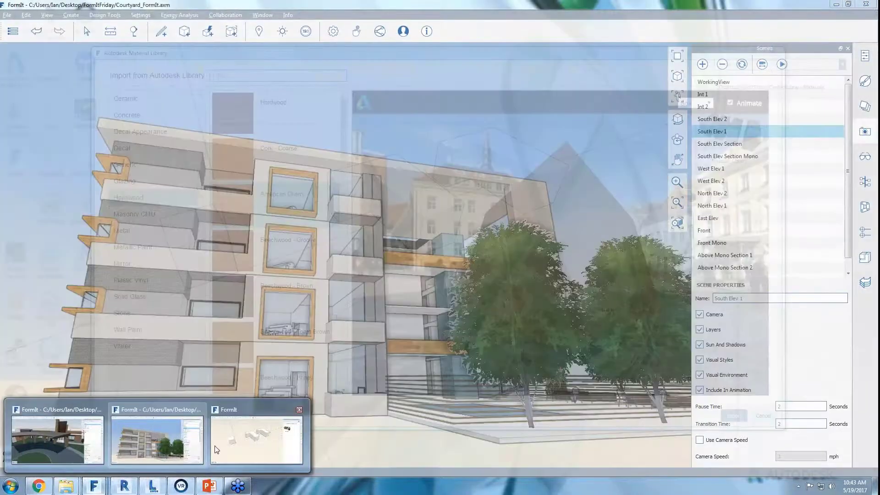
pyautogui.click(217, 449)
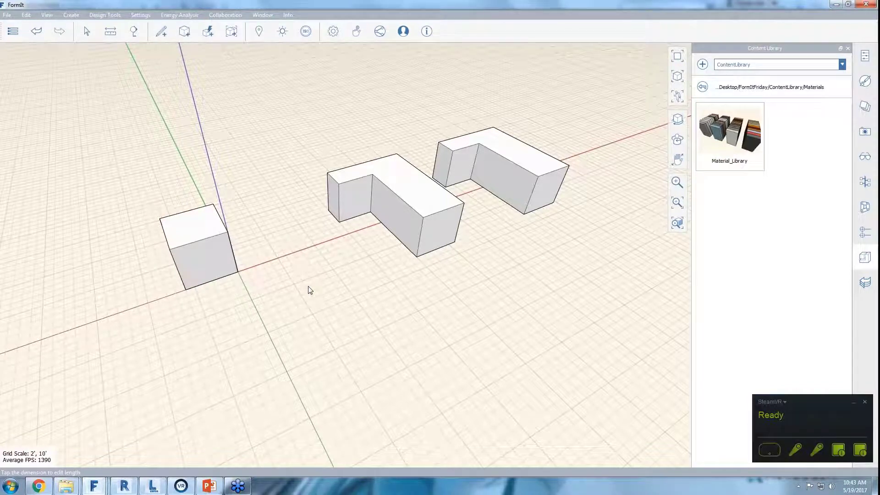
pyautogui.click(214, 488)
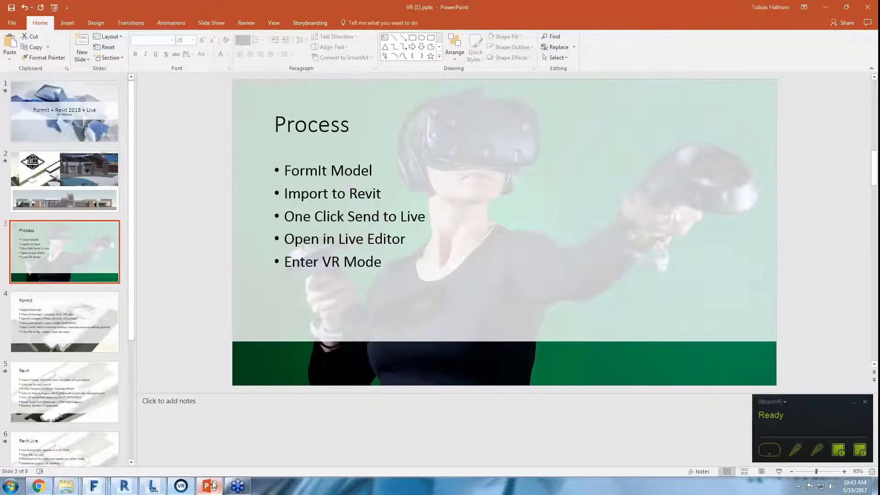
# Run the presentation full screen from its title slide and advance through the Process slide to the FormIt slide.
pyautogui.click(102, 340)
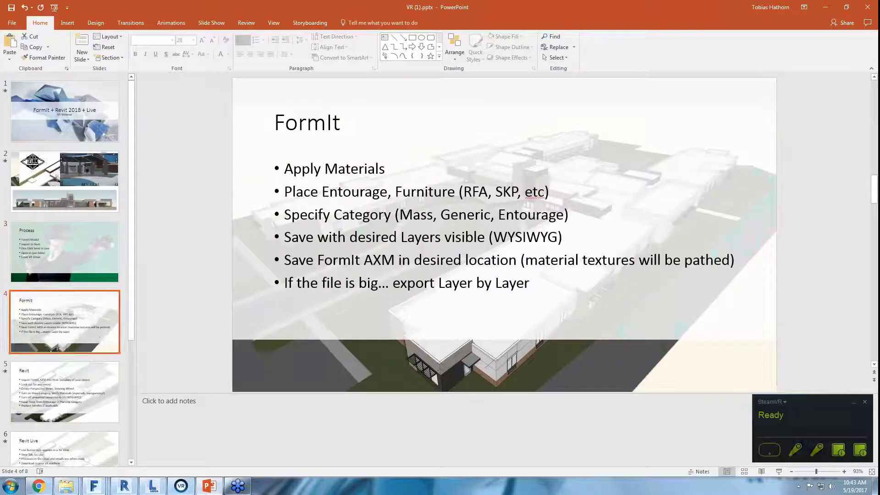
pyautogui.press('F5')
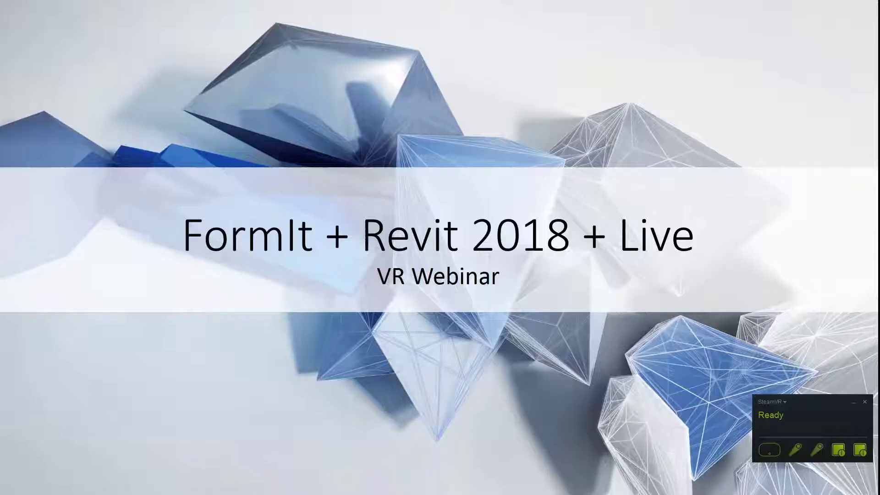
pyautogui.press('Right')
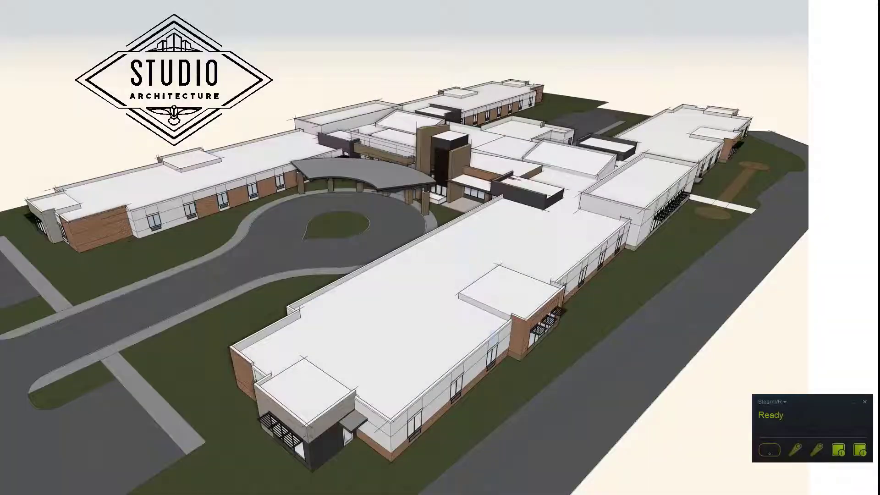
pyautogui.press('Right')
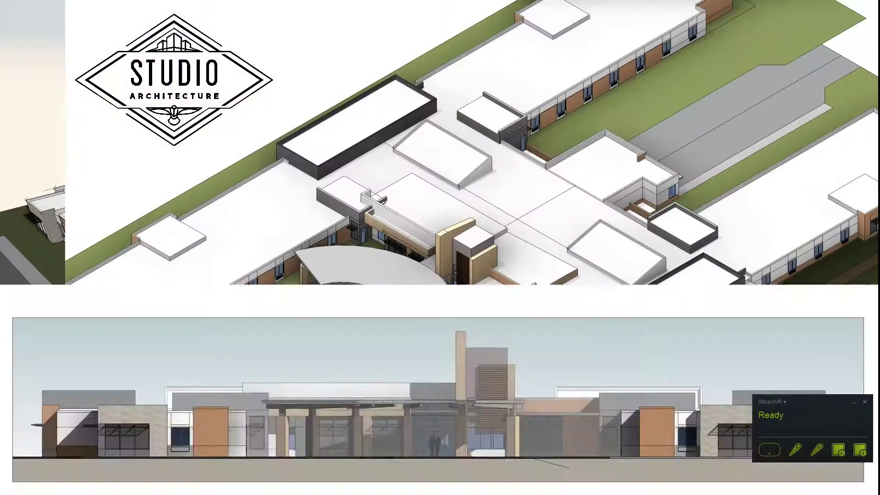
pyautogui.press('Right')
pyautogui.press('Right')
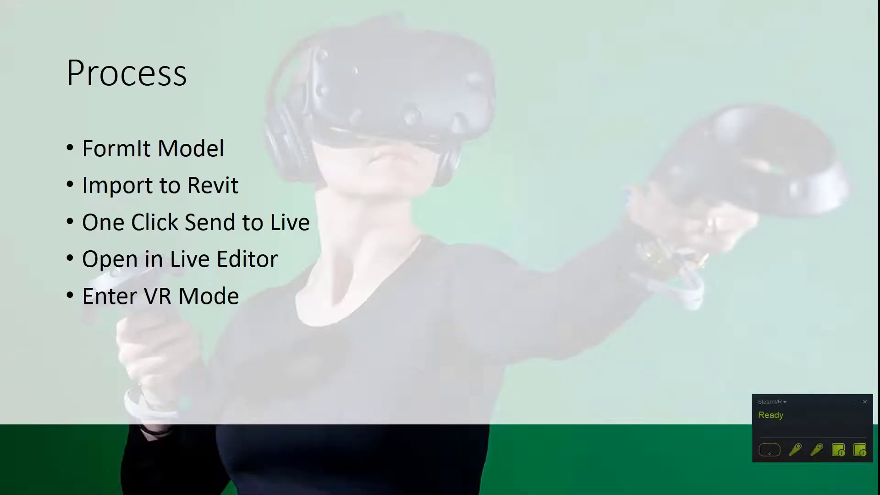
pyautogui.press('Right')
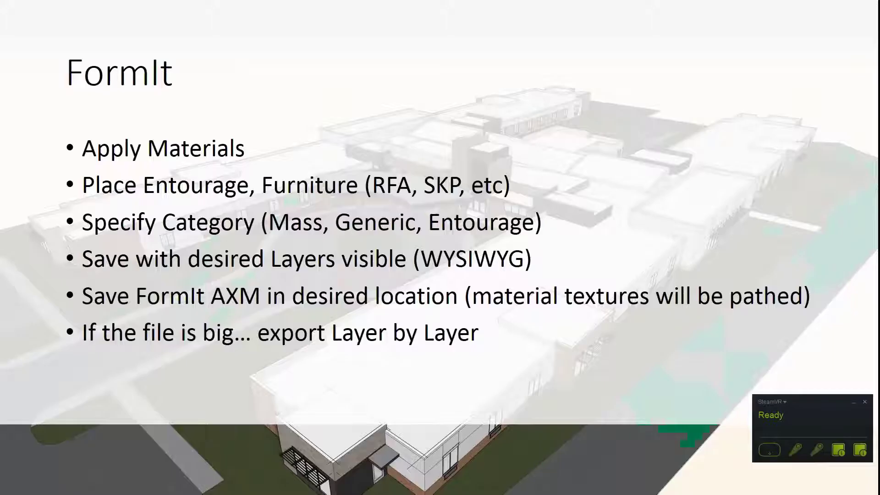
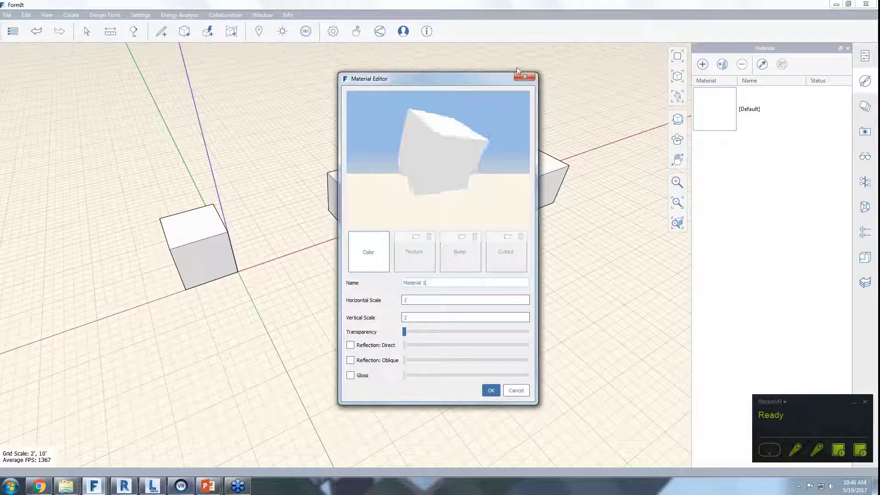
# Dismiss the new material in FormIt, open the Autodesk Material Library, preview American Cherry hardwood and browse the Stone materials.
pyautogui.click(525, 77)
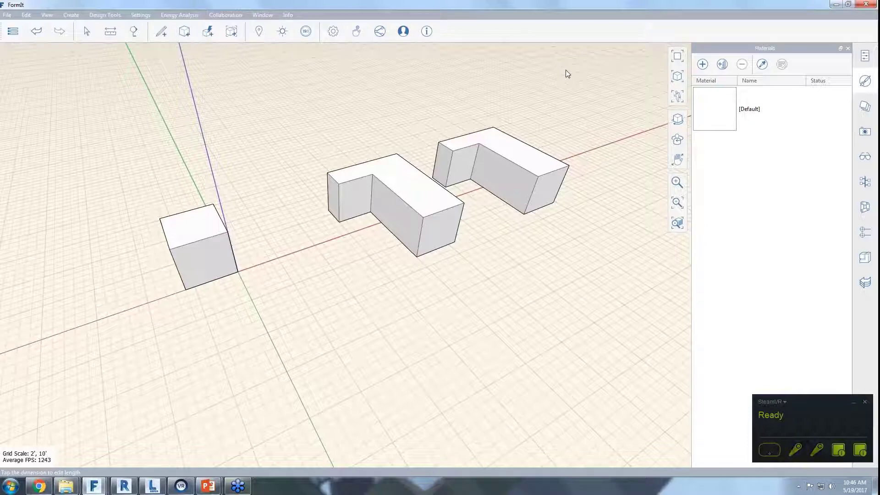
pyautogui.click(722, 65)
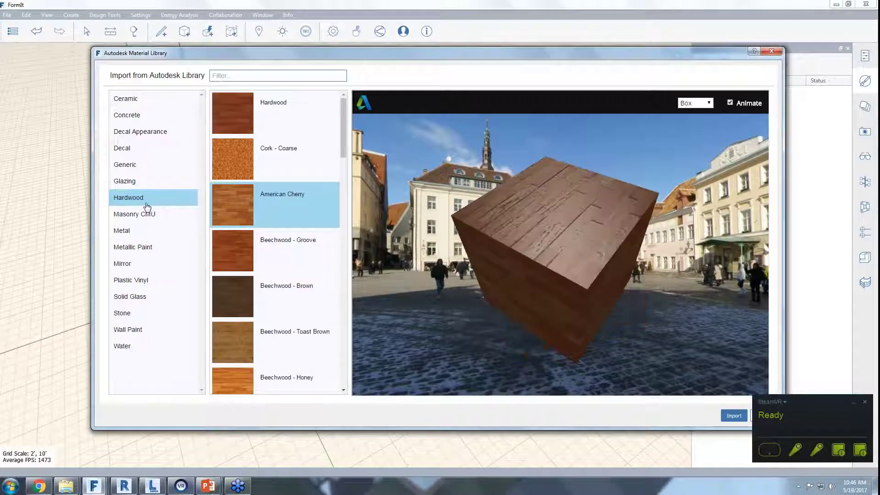
pyautogui.click(273, 217)
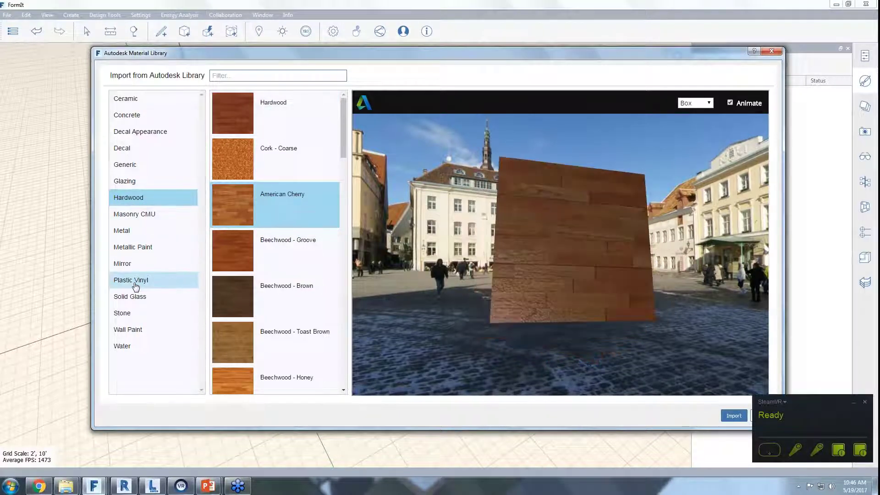
pyautogui.click(129, 315)
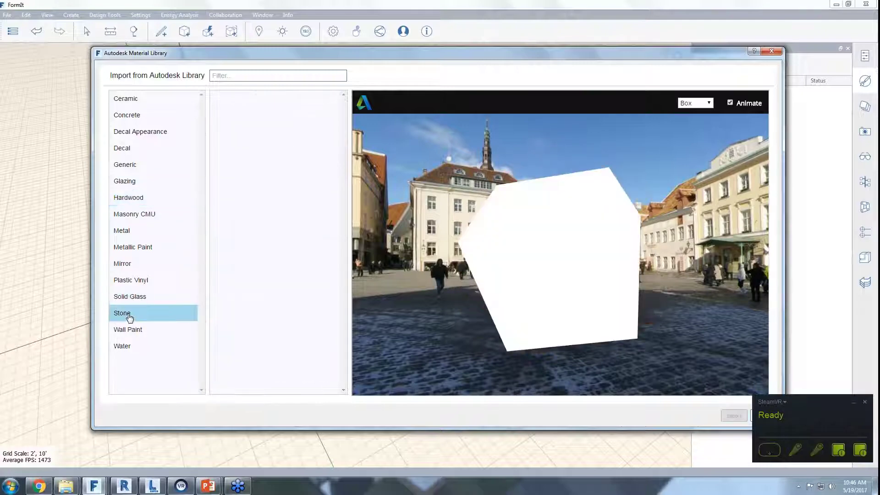
pyautogui.scroll(-5, 275, 206)
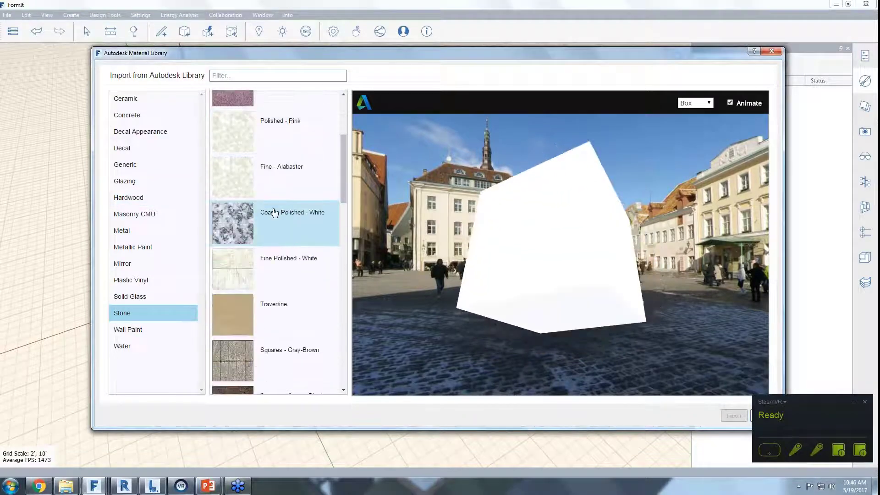
pyautogui.scroll(-7, 279, 214)
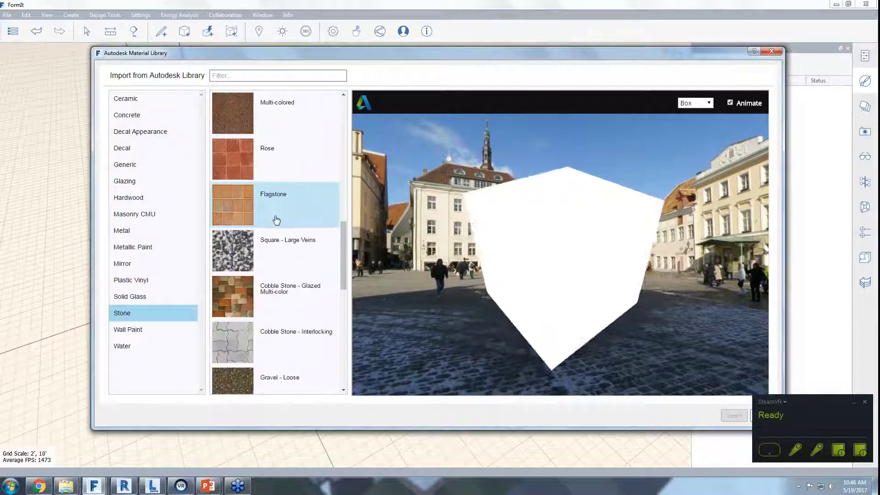
# Import the Modular - Light Red material from the Masonry CMU category of the Autodesk Material Library.
pyautogui.click(136, 222)
pyautogui.scroll(-4, 295, 225)
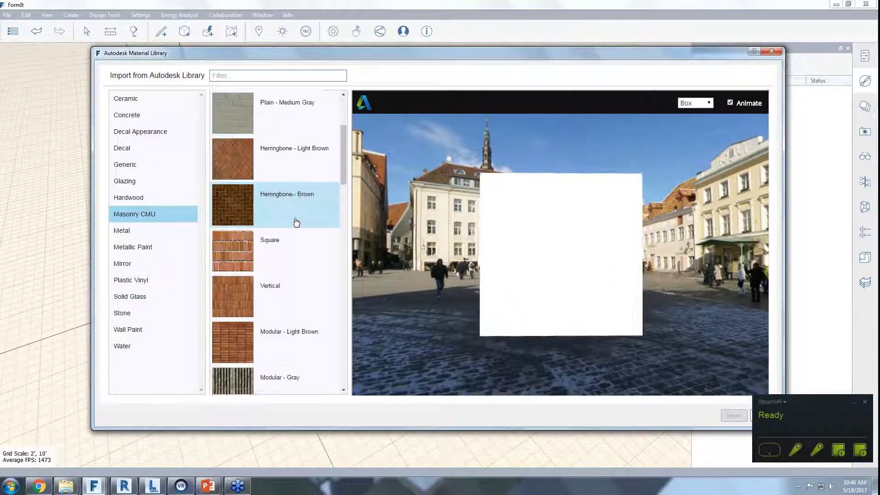
pyautogui.scroll(-2, 304, 300)
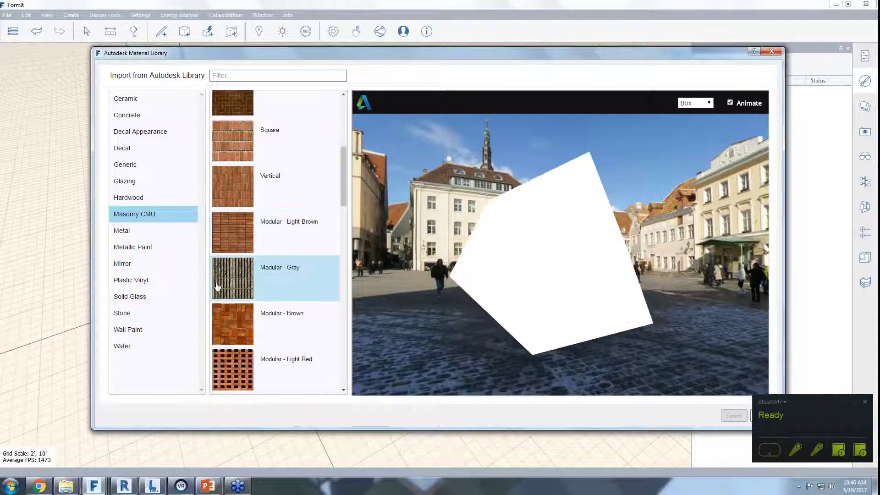
pyautogui.scroll(-1, 281, 289)
pyautogui.click(282, 312)
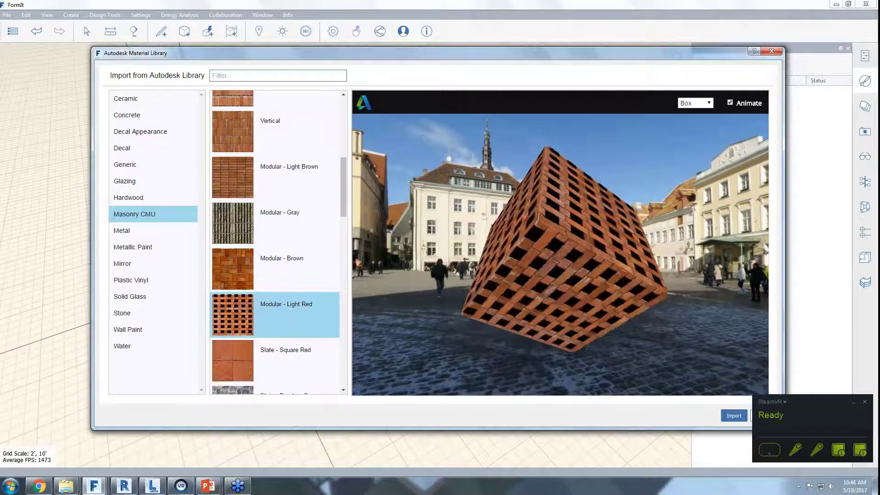
pyautogui.click(729, 415)
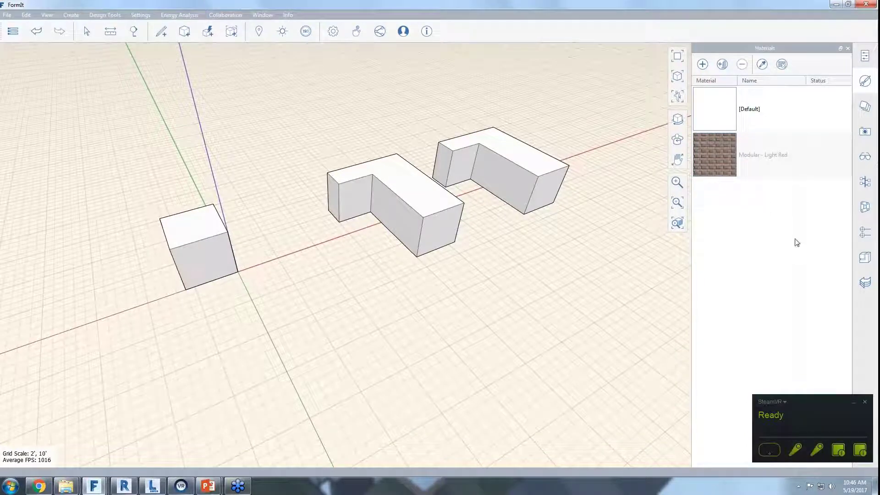
# Load the Material_Library materials into the sketch by placing that content in front of the blocks and deleting the placed swatches.
pyautogui.click(858, 253)
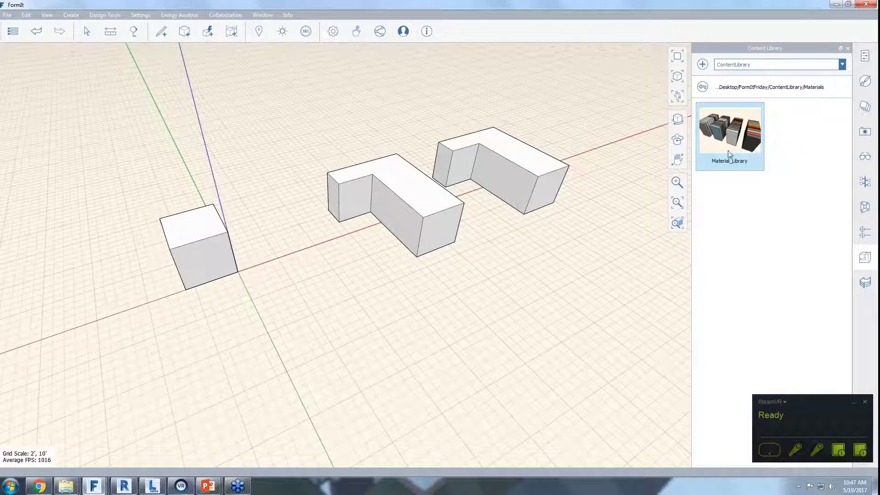
pyautogui.moveTo(730, 147); pyautogui.dragTo(518, 342)
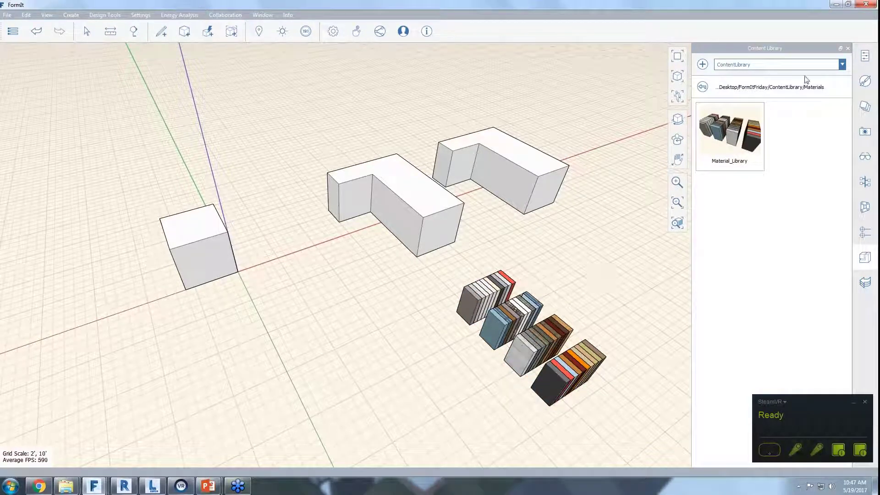
pyautogui.click(865, 80)
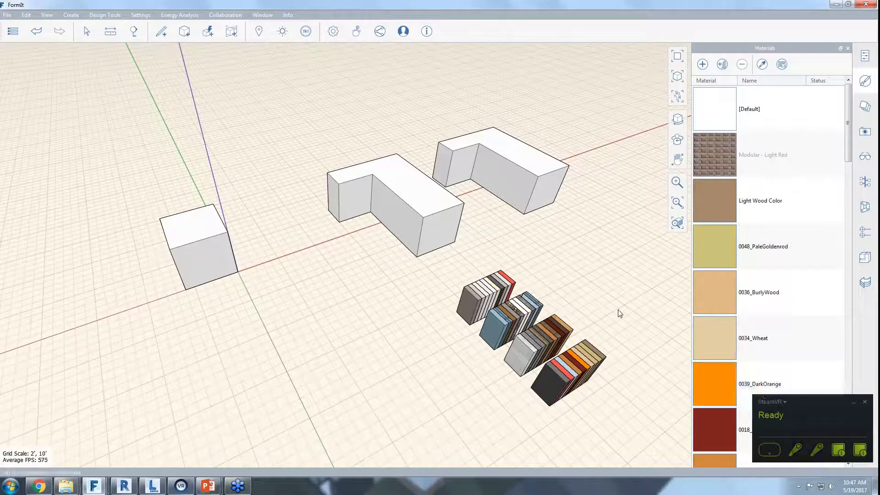
pyautogui.click(591, 362)
pyautogui.press('Delete')
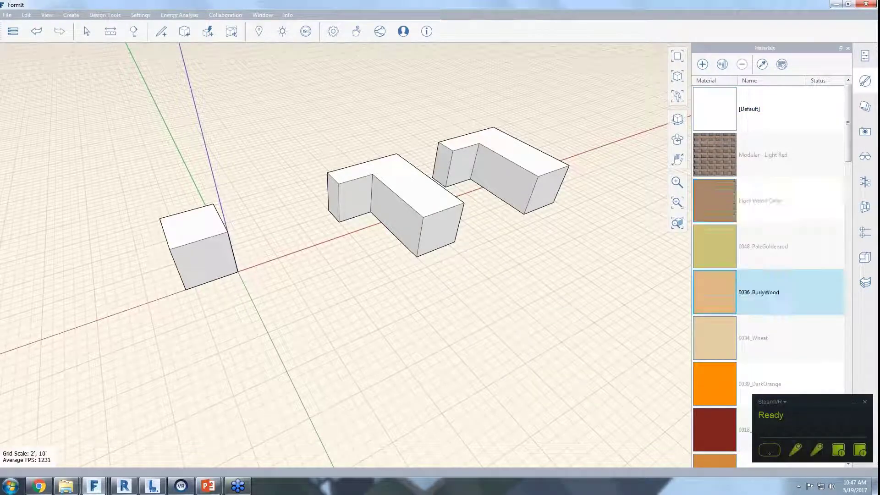
# Paint the front face of the cube with the small stone material at the end of the materials list.
pyautogui.scroll(-10, 728, 339)
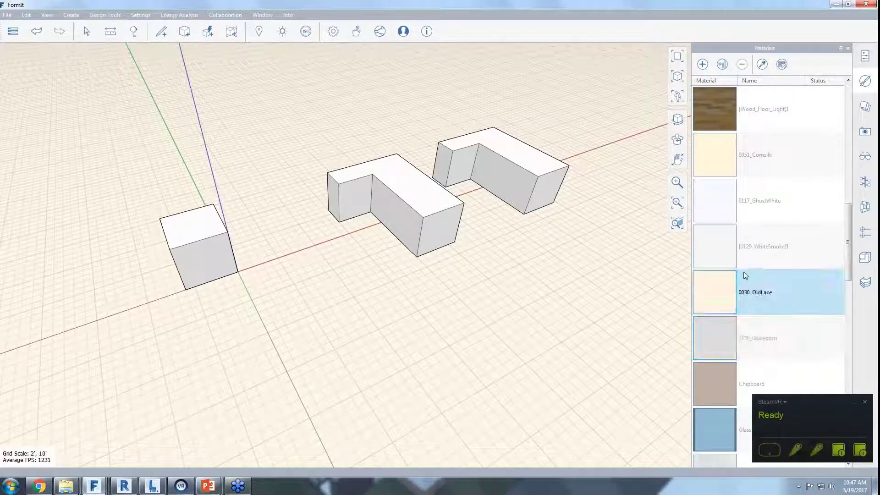
pyautogui.scroll(-6, 724, 247)
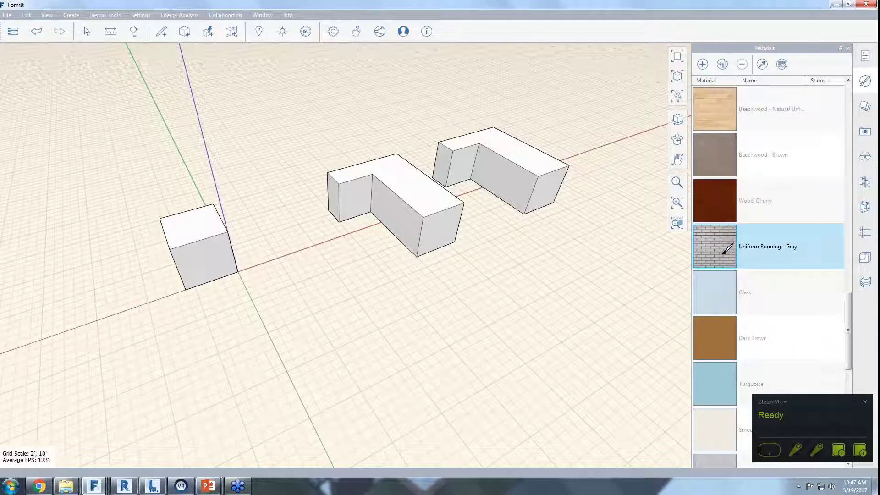
pyautogui.scroll(-5, 724, 247)
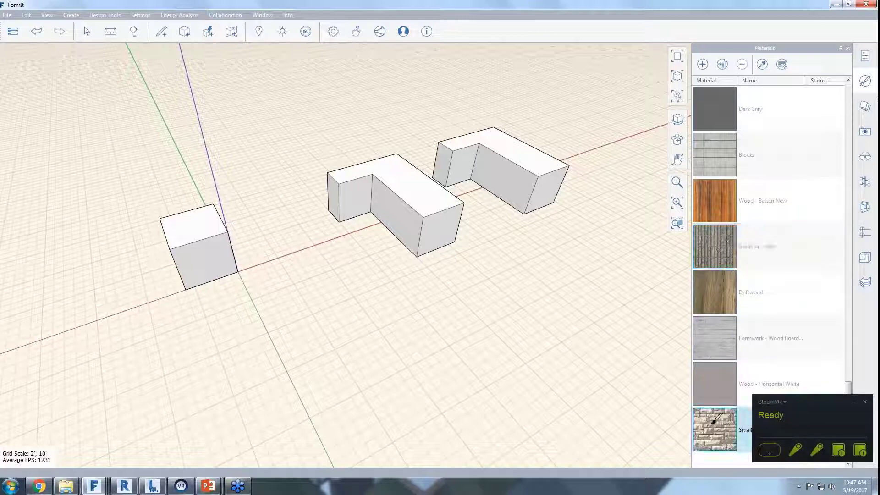
pyautogui.click(717, 417)
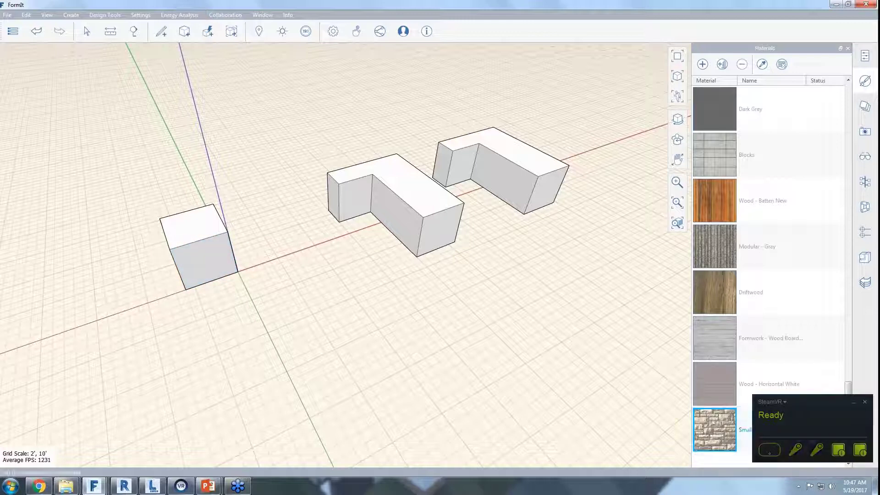
pyautogui.click(211, 259)
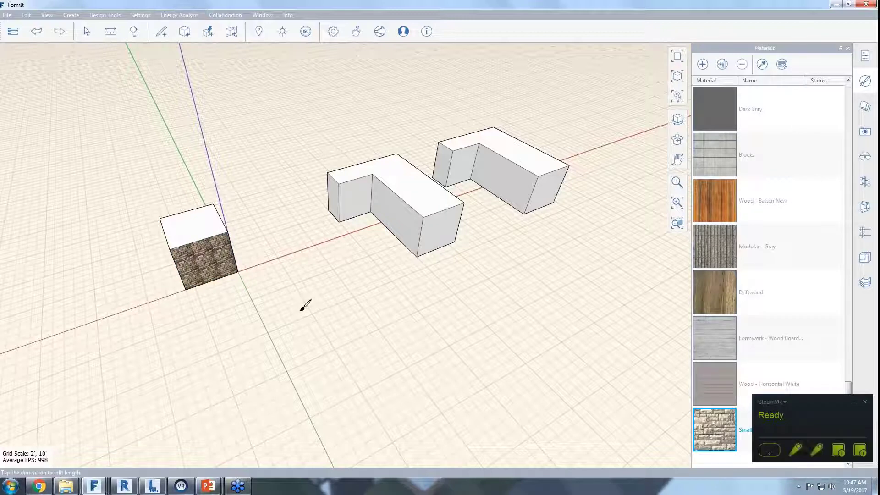
# Paint the whole cube with the Wood - Batten New material and leave the paint tool.
pyautogui.click(716, 200)
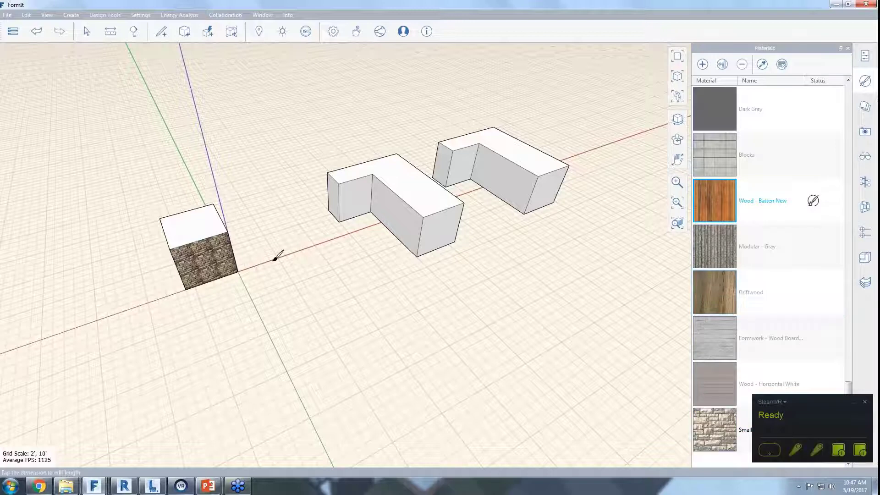
pyautogui.click(203, 223)
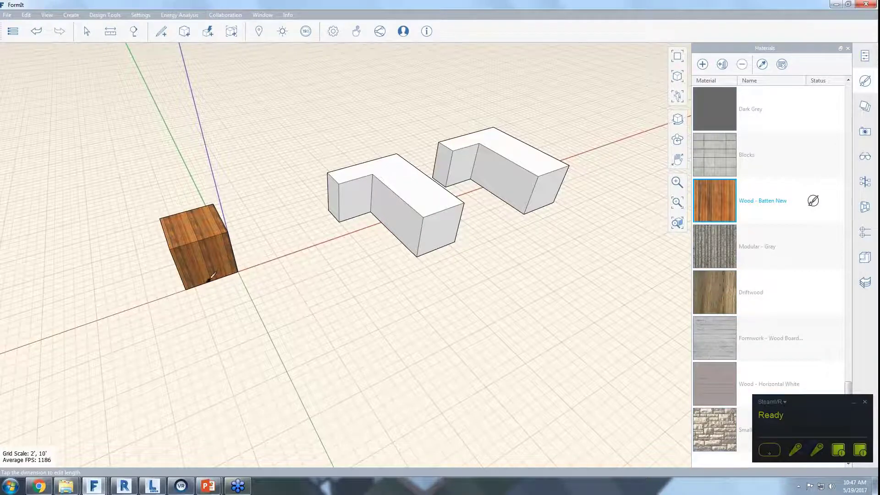
pyautogui.moveTo(150, 278)
pyautogui.mouseDown(button='middle')
pyautogui.moveTo(168, 259)
pyautogui.moveTo(150, 269)
pyautogui.mouseUp(button='middle')
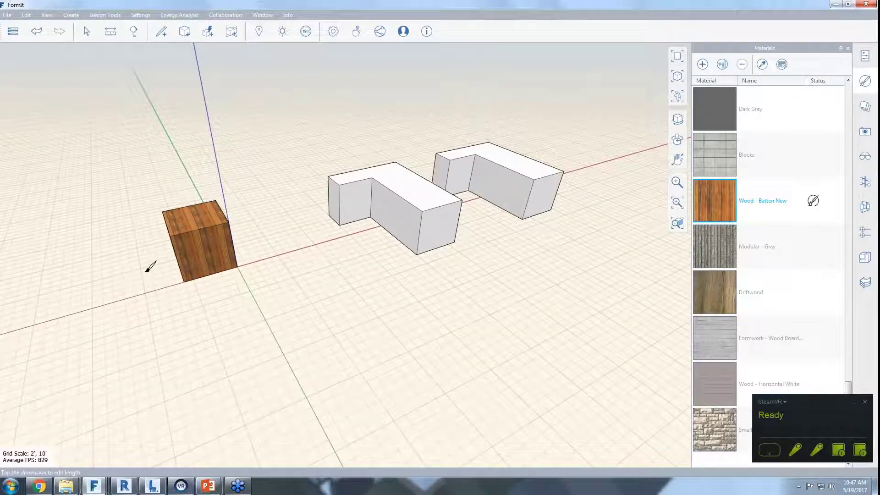
pyautogui.press('Escape')
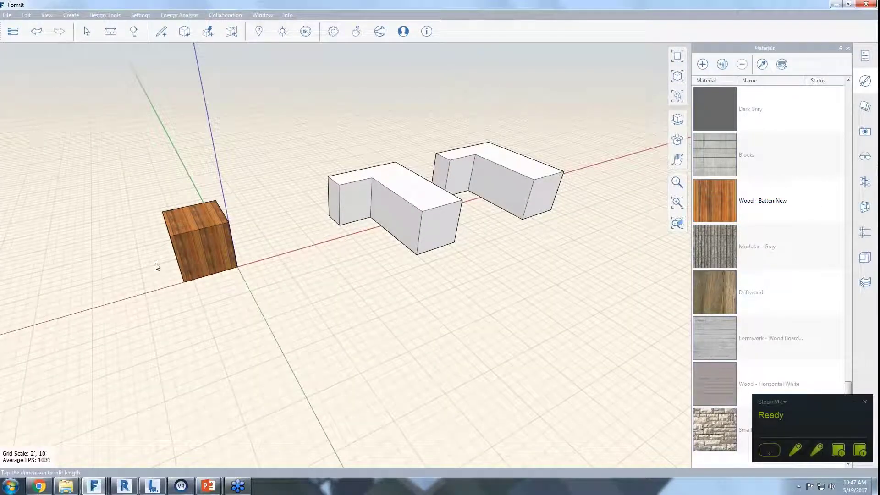
# Edit the nearer L-shaped group, extend its long leg's end face outward by about 10' and finish editing the group.
pyautogui.click(450, 231)
pyautogui.doubleClick(444, 230)
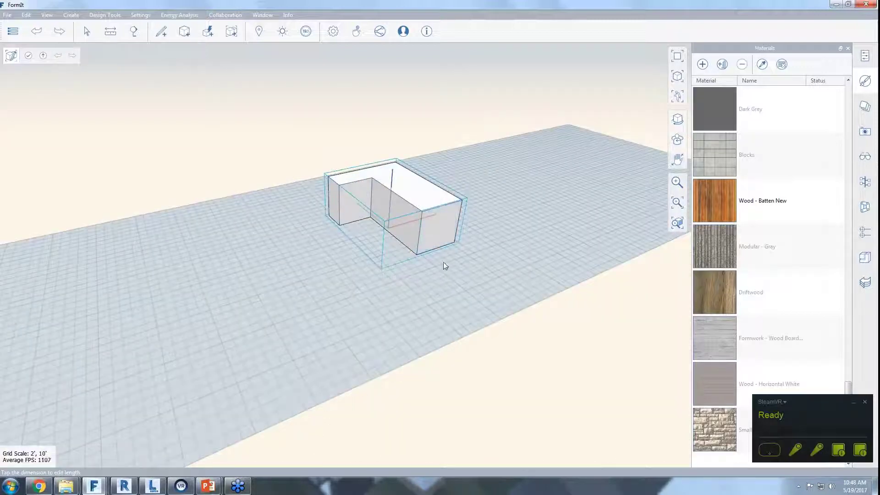
pyautogui.moveTo(458, 261); pyautogui.dragTo(489, 327)
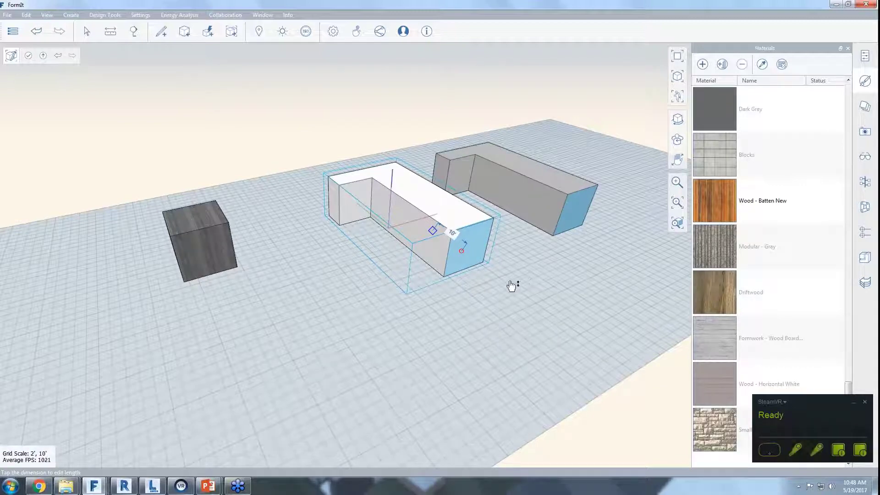
pyautogui.click(472, 303)
pyautogui.doubleClick(472, 304)
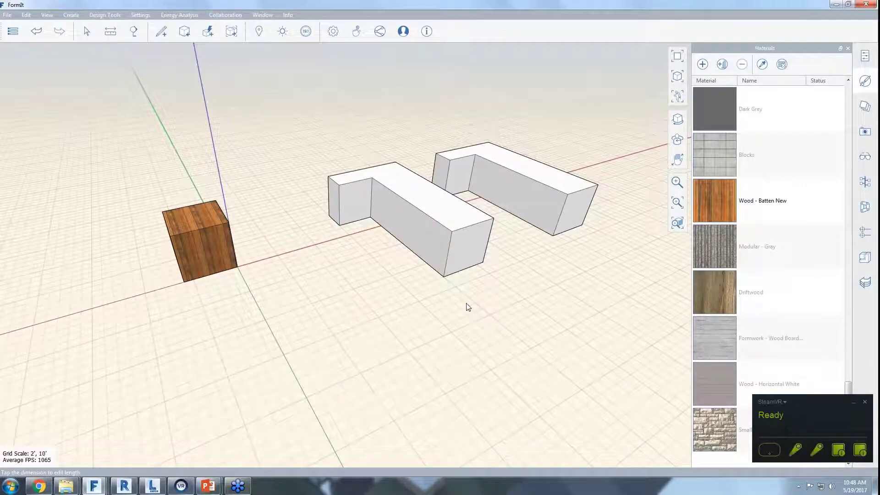
# Paint the nearer L-shaped group with the light Beechwood - Natural material.
pyautogui.click(715, 293)
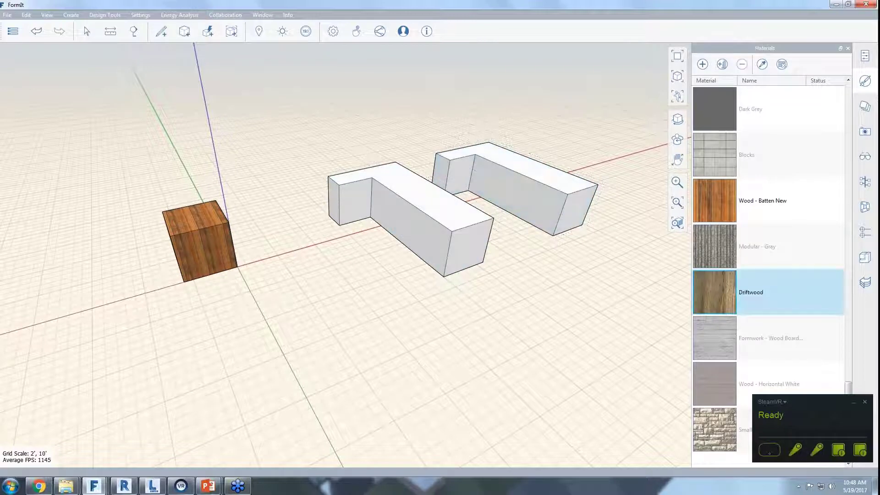
pyautogui.scroll(3, 722, 298)
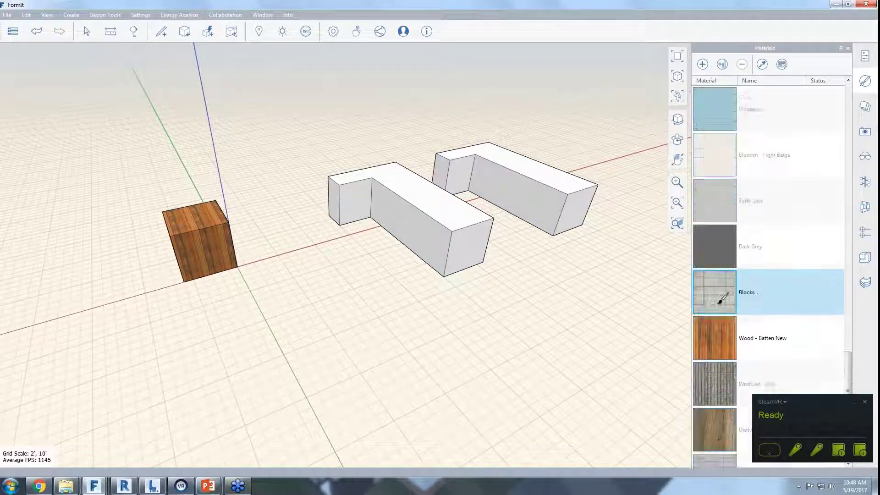
pyautogui.scroll(5, 723, 299)
pyautogui.scroll(3, 723, 252)
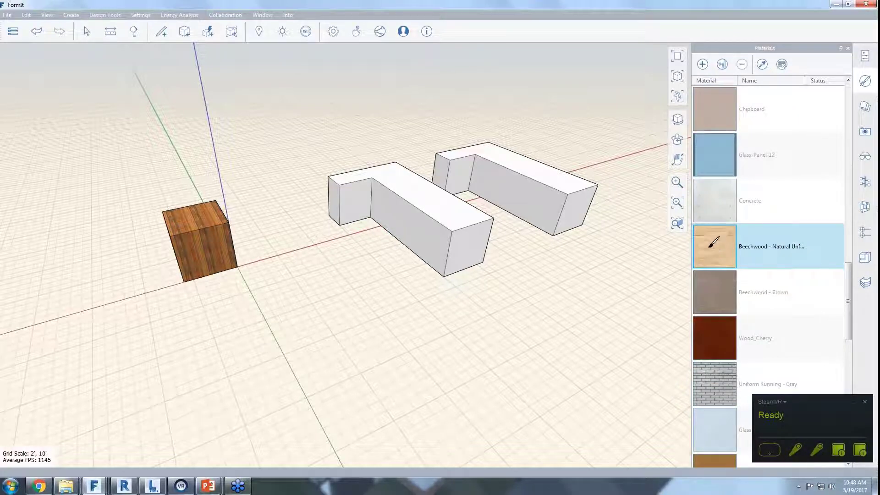
pyautogui.click(710, 244)
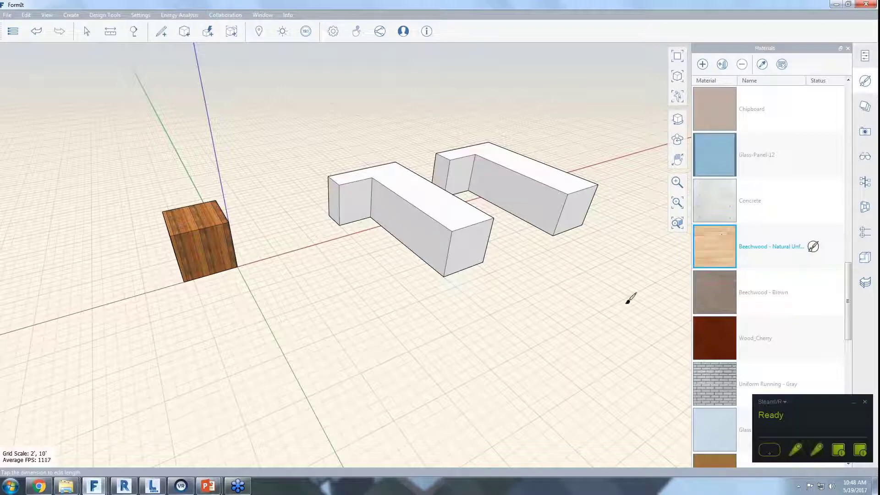
pyautogui.click(455, 210)
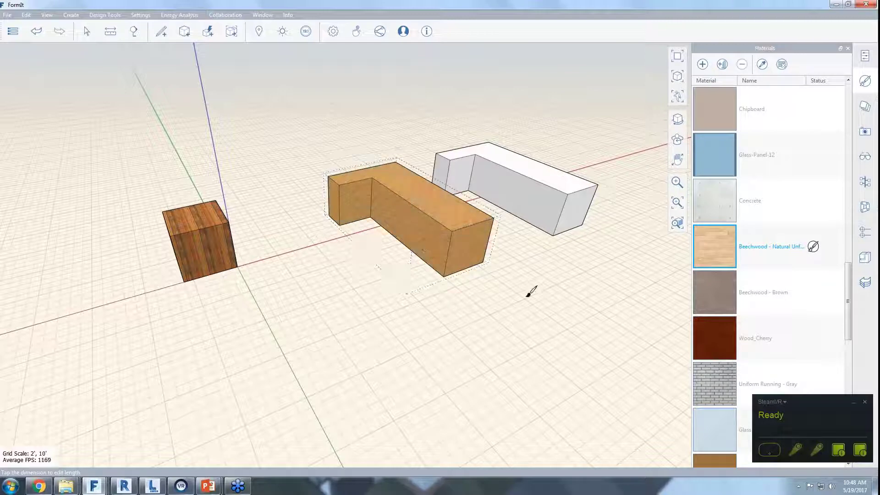
# Paint the farther L-shaped group with the Concrete material and leave the paint tool.
pyautogui.click(721, 196)
pyautogui.click(568, 196)
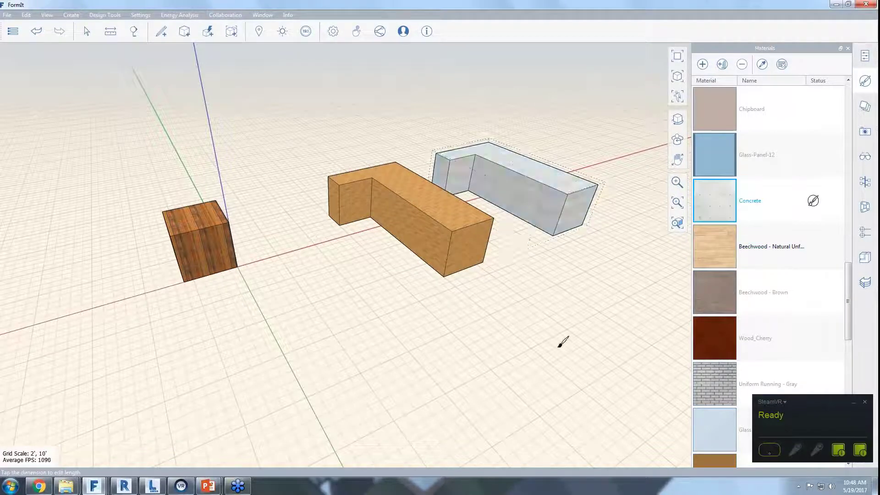
pyautogui.press('Escape')
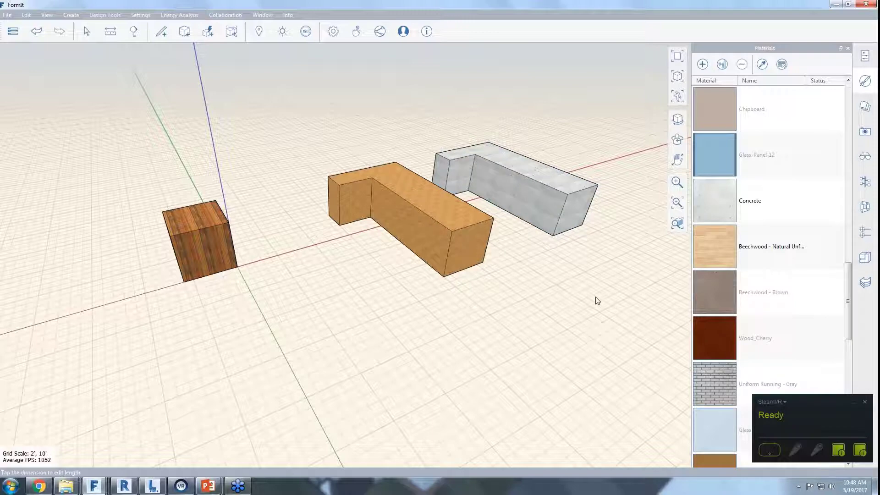
# Edit the nearer L-shaped group, paint the whole block inside it with the Chipboard material and finish editing the group.
pyautogui.doubleClick(455, 238)
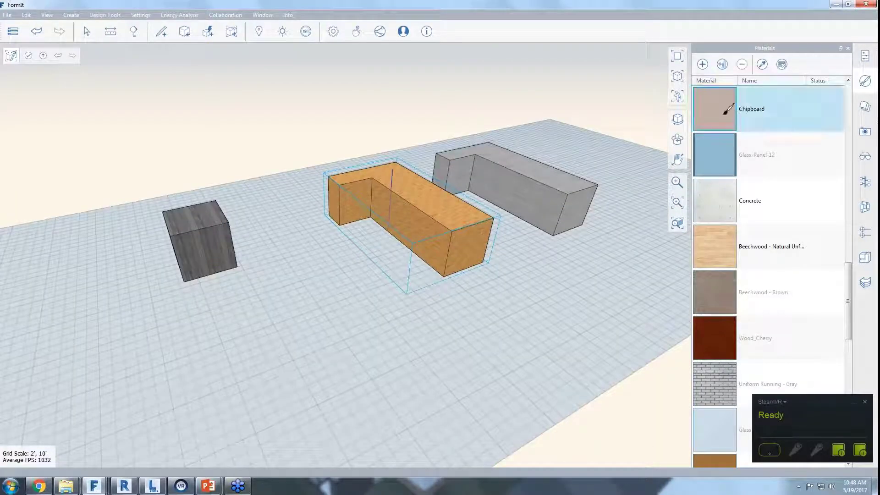
pyautogui.click(728, 114)
pyautogui.click(471, 239)
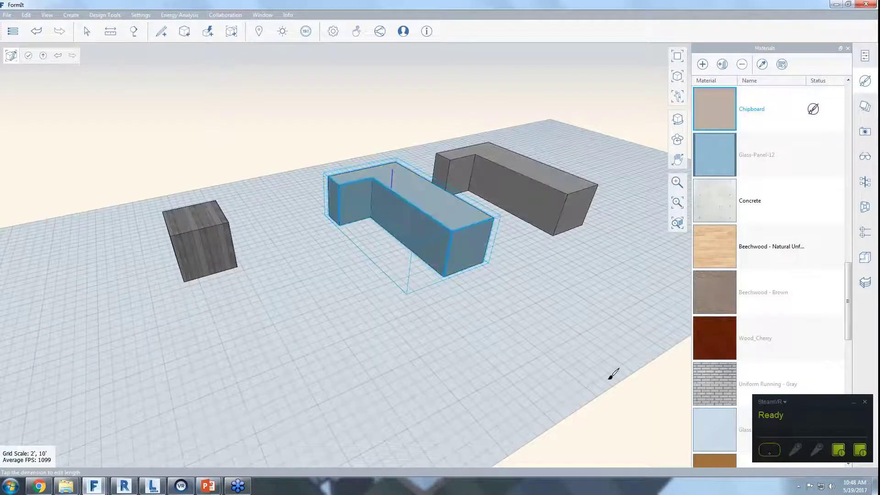
pyautogui.press('Escape')
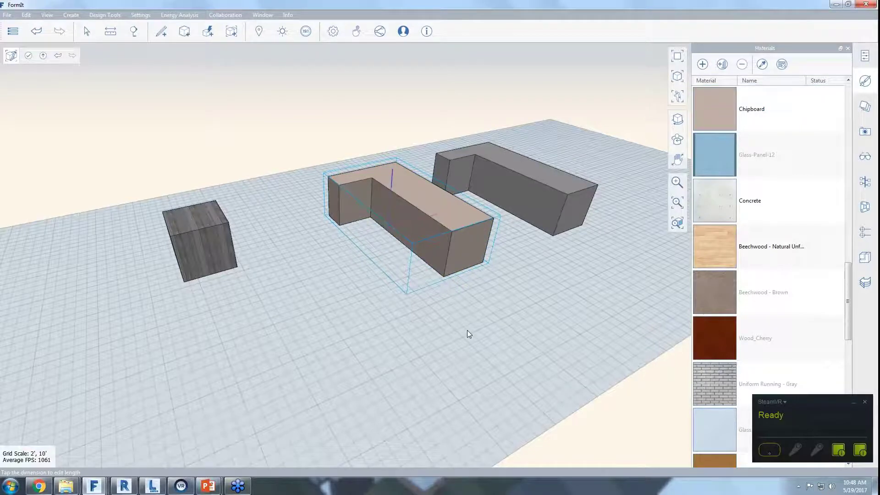
pyautogui.press('Escape')
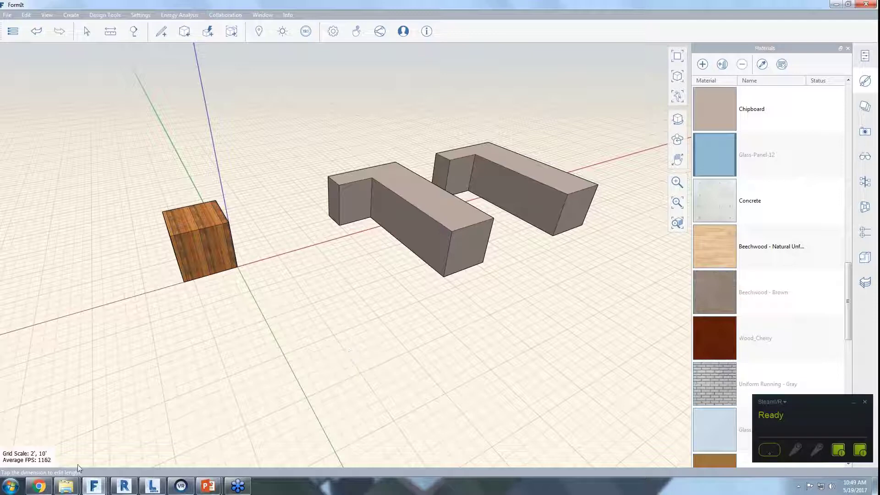
# Switch to the Courtyard_FormIt.axm model and examine the building's pool courtyard, trees and lounge furniture from above.
pyautogui.moveTo(100, 493)
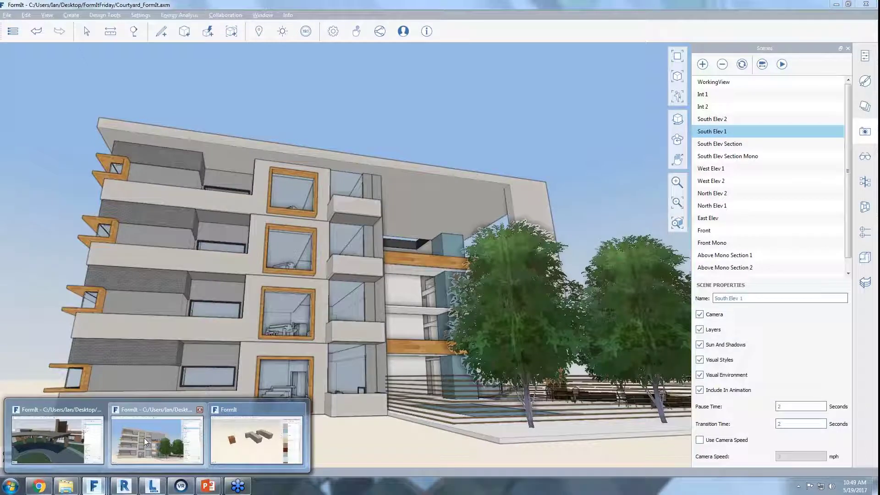
pyautogui.click(144, 438)
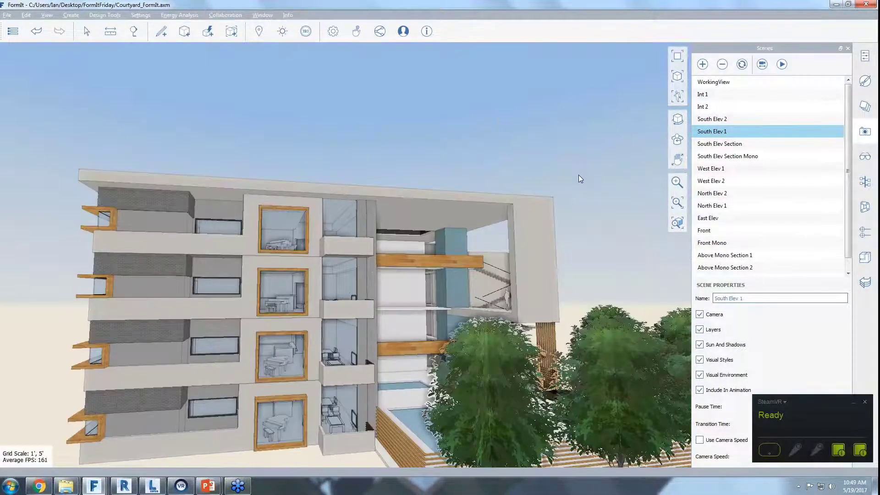
pyautogui.scroll(-5, 579, 179)
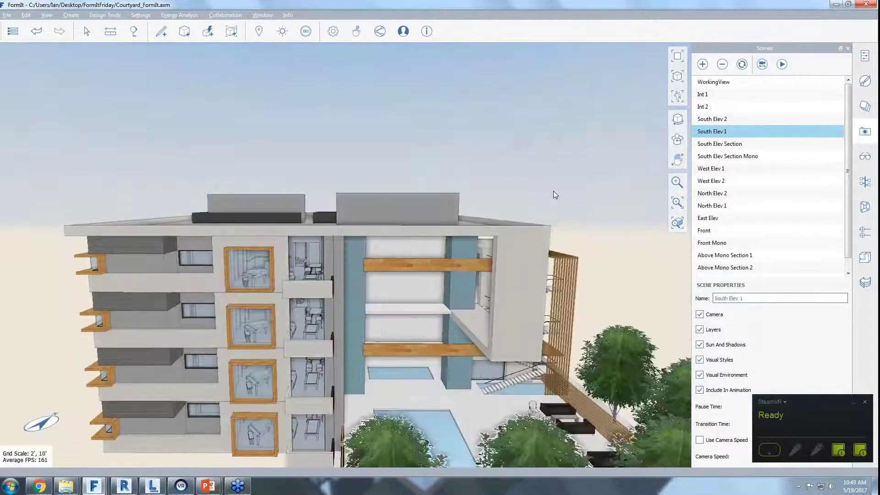
pyautogui.moveTo(553, 195); pyautogui.dragTo(551, 222, button='middle')
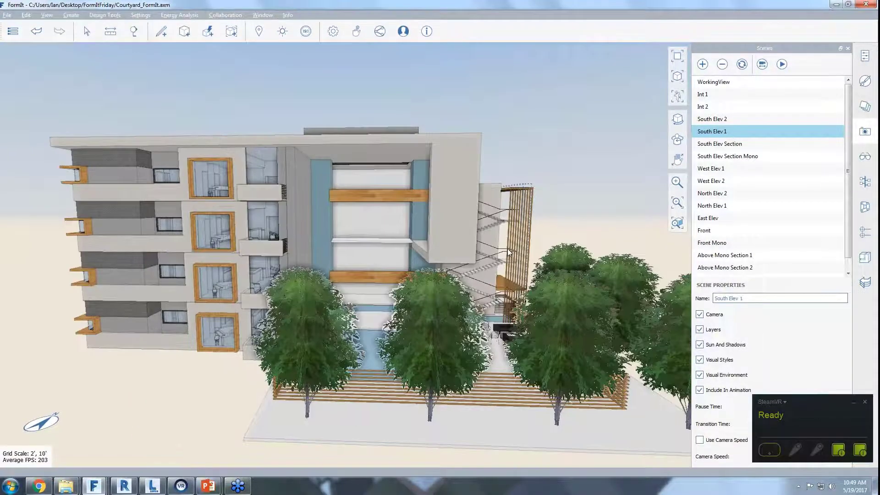
pyautogui.scroll(5, 485, 353)
pyautogui.moveTo(485, 354); pyautogui.dragTo(507, 366, button='middle')
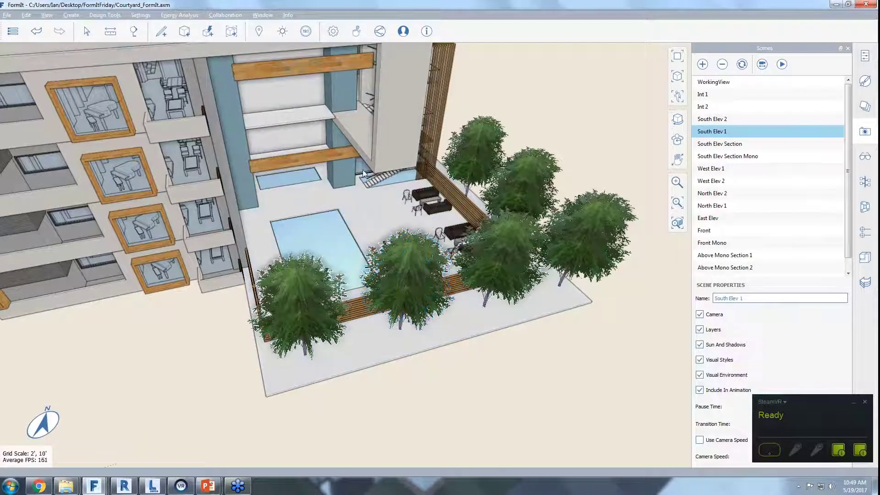
pyautogui.moveTo(378, 180); pyautogui.dragTo(458, 197, button='middle')
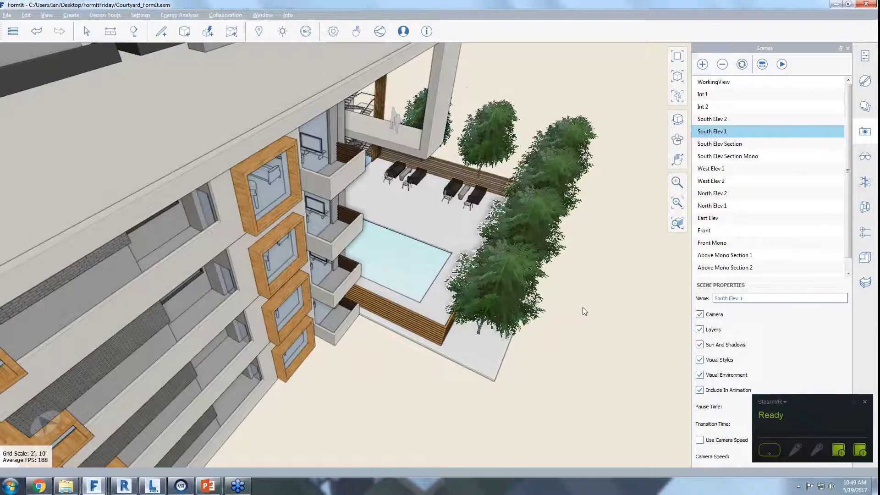
pyautogui.scroll(4, 607, 312)
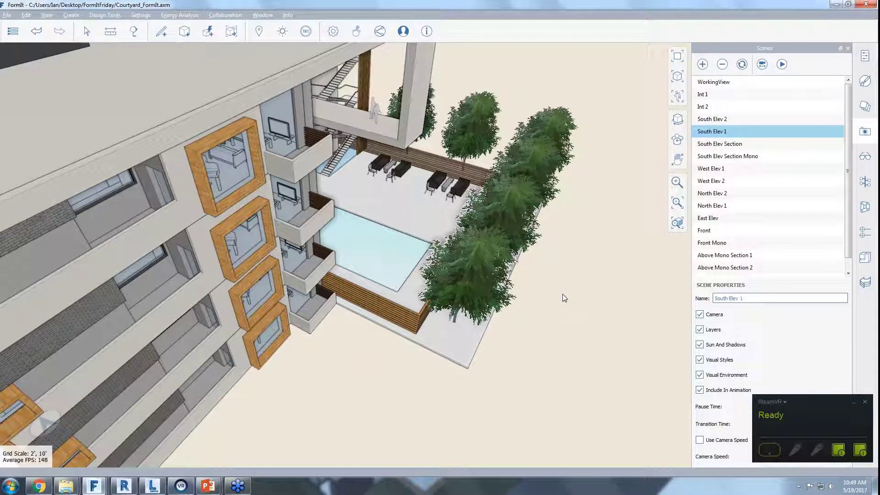
# Open the Furniture folder of the content library and try placing the Chair_Patio on the ground outside the courtyard's row of trees.
pyautogui.click(856, 259)
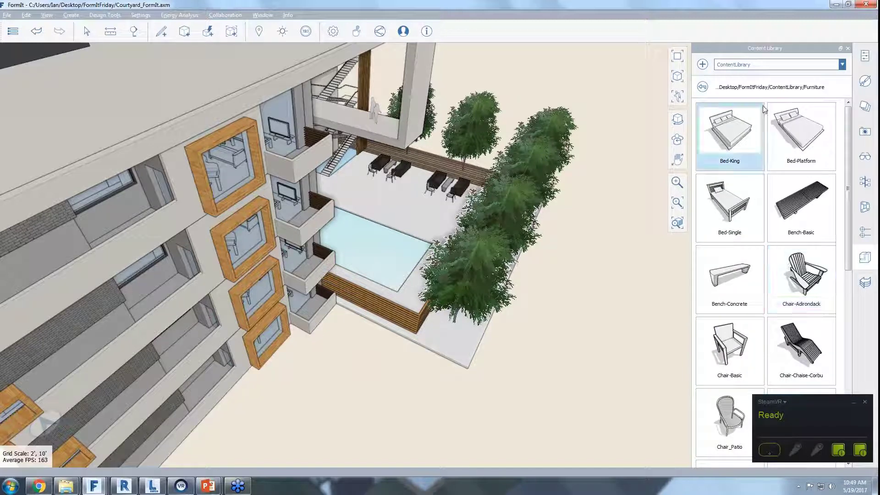
pyautogui.click(703, 90)
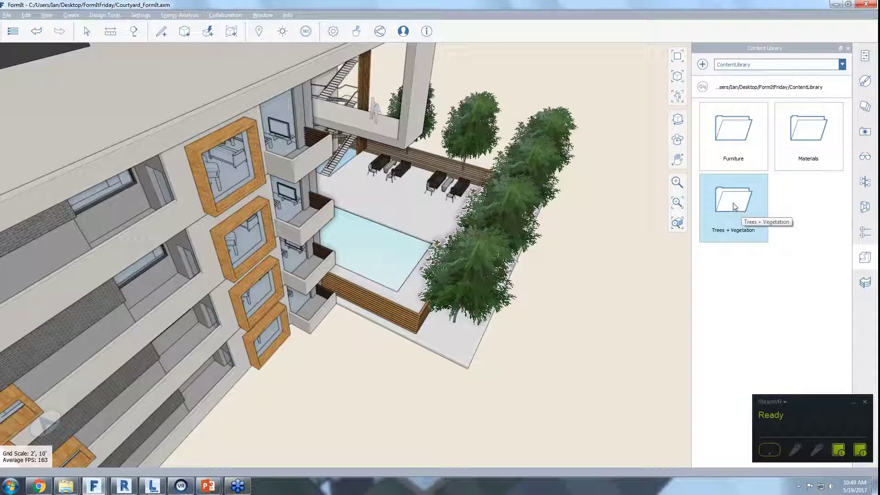
pyautogui.click(734, 137)
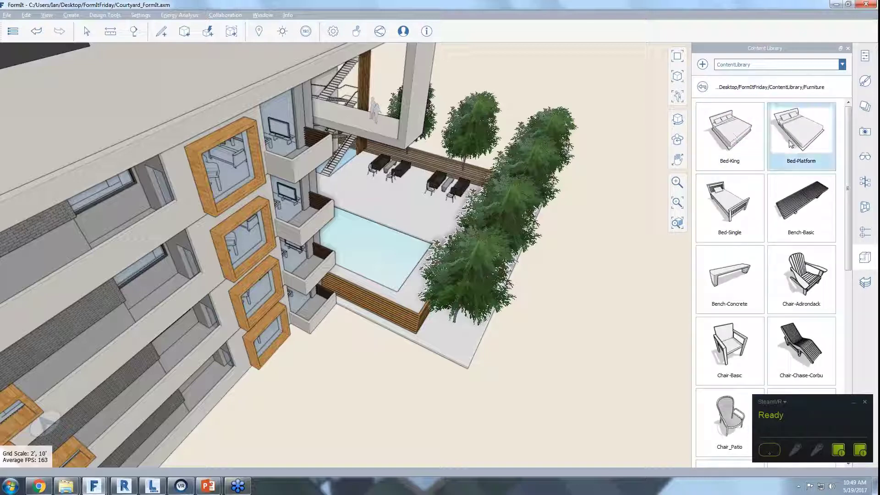
pyautogui.scroll(-2, 733, 330)
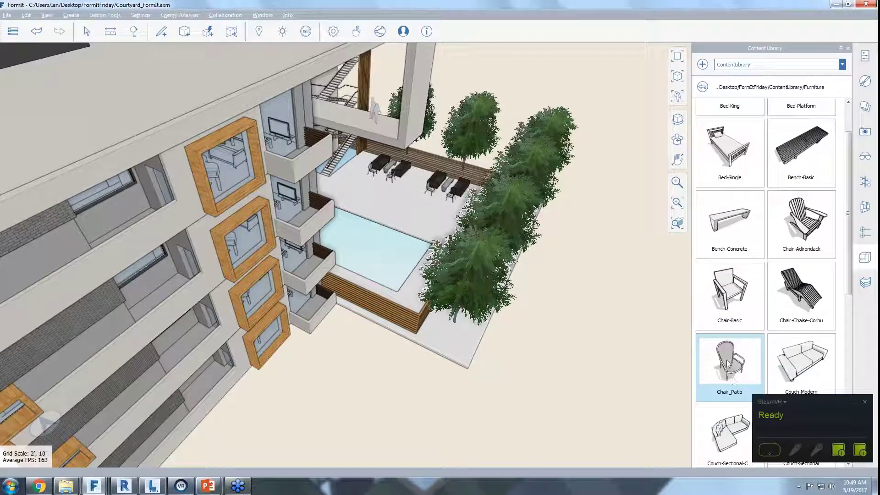
pyautogui.moveTo(729, 365); pyautogui.dragTo(608, 284)
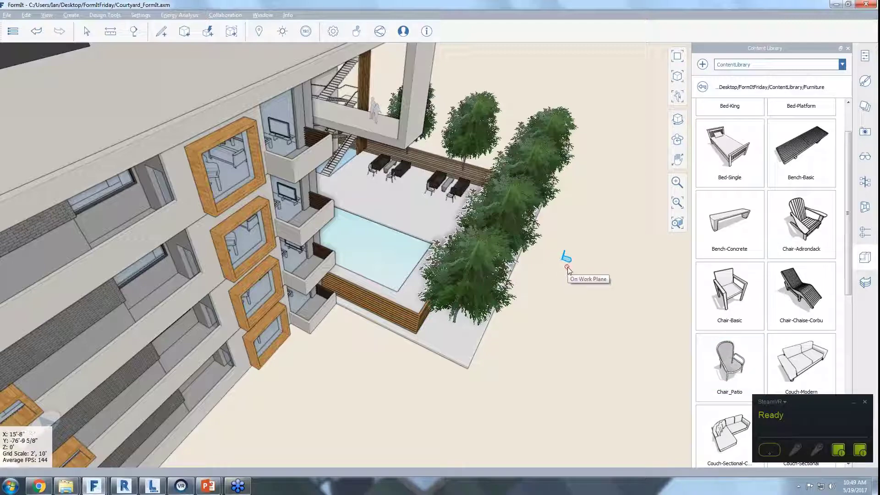
pyautogui.press('Escape')
# Examine the patio chairs and couches beside the pool and look through the remaining Furniture content.
pyautogui.scroll(2, 436, 192)
pyautogui.scroll(5, 434, 191)
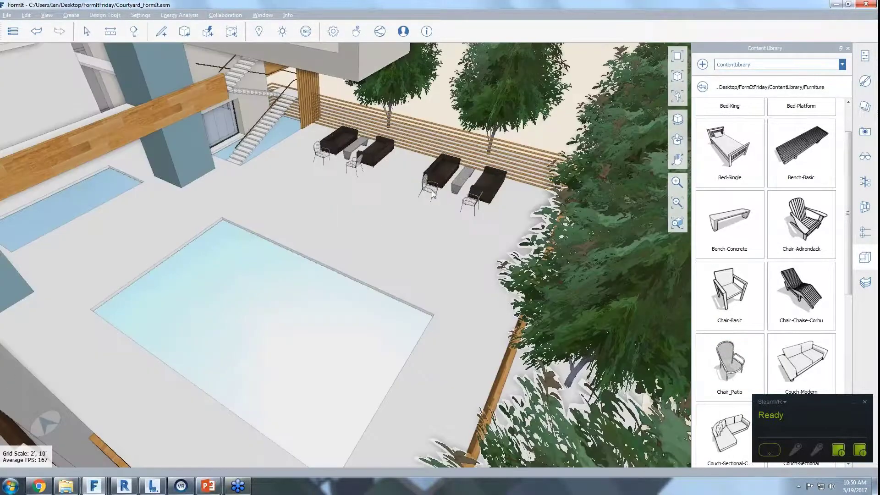
pyautogui.scroll(-1, 415, 191)
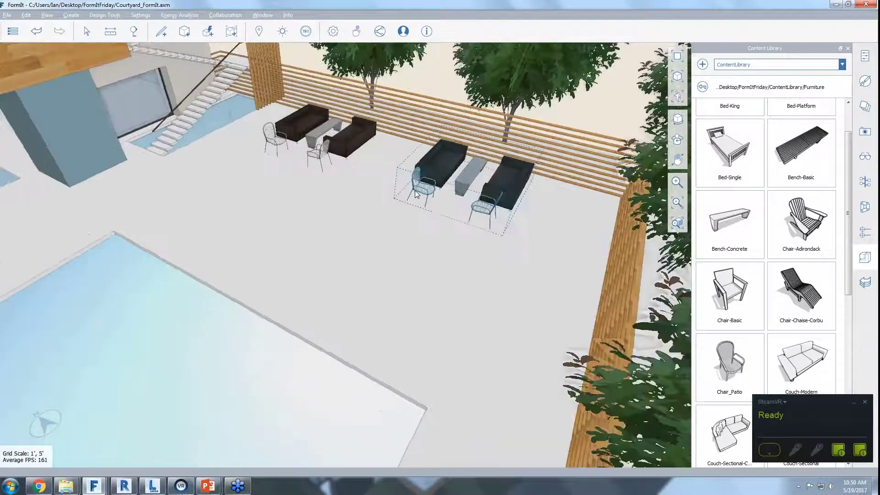
pyautogui.scroll(-2, 415, 190)
pyautogui.scroll(-3, 808, 261)
pyautogui.scroll(-5, 809, 266)
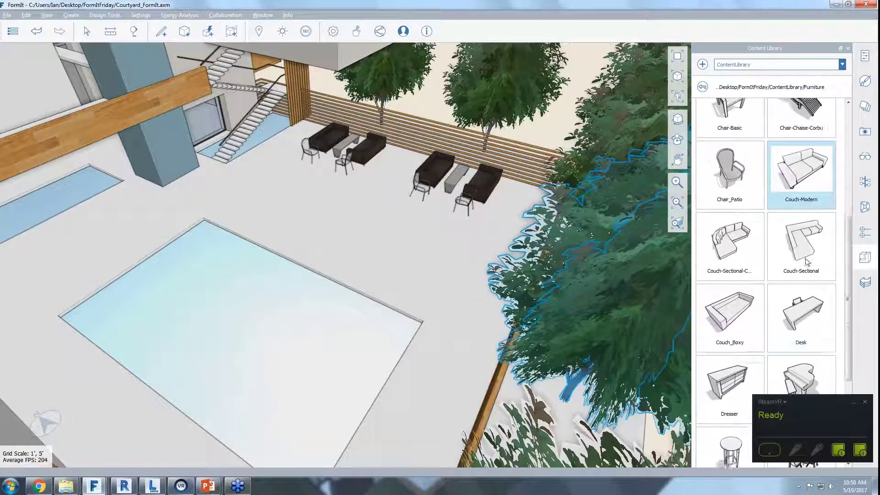
pyautogui.scroll(-1, 375, 179)
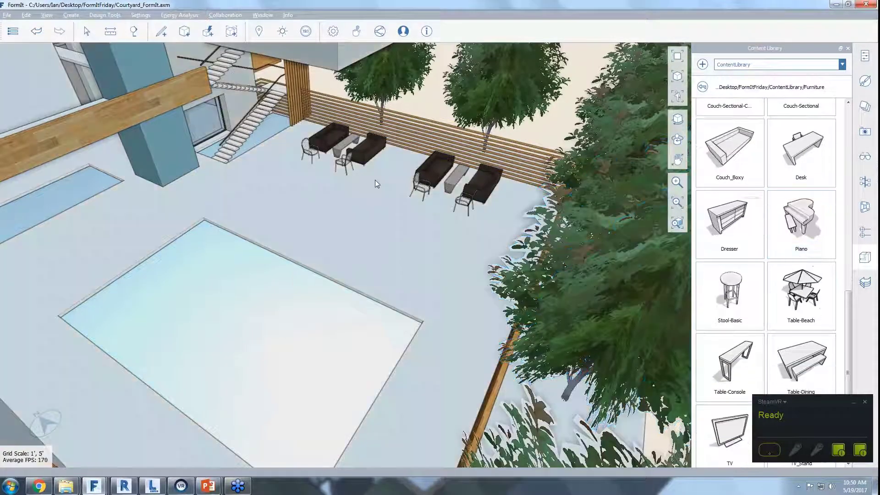
pyautogui.scroll(-2, 376, 178)
pyautogui.scroll(-2, 376, 179)
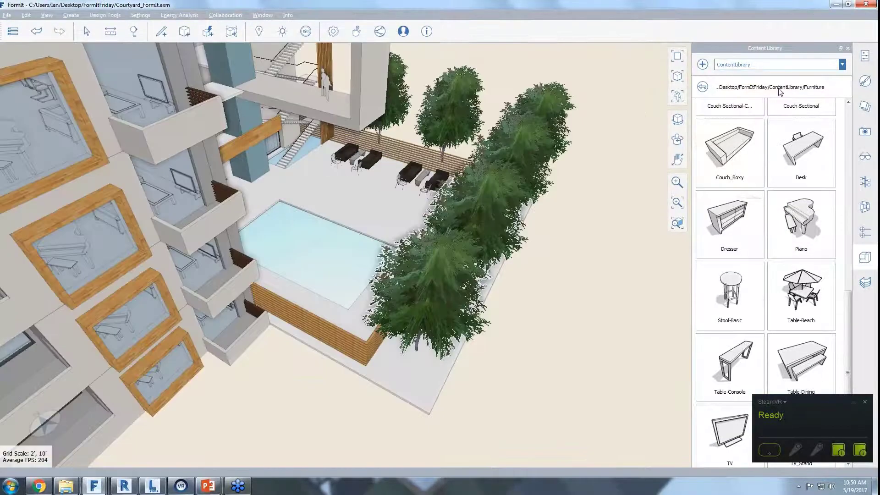
# Place a Tree-Deciduous from the Trees + Vegetation content on the ground outside the courtyard and delete it again.
pyautogui.click(702, 87)
pyautogui.click(719, 194)
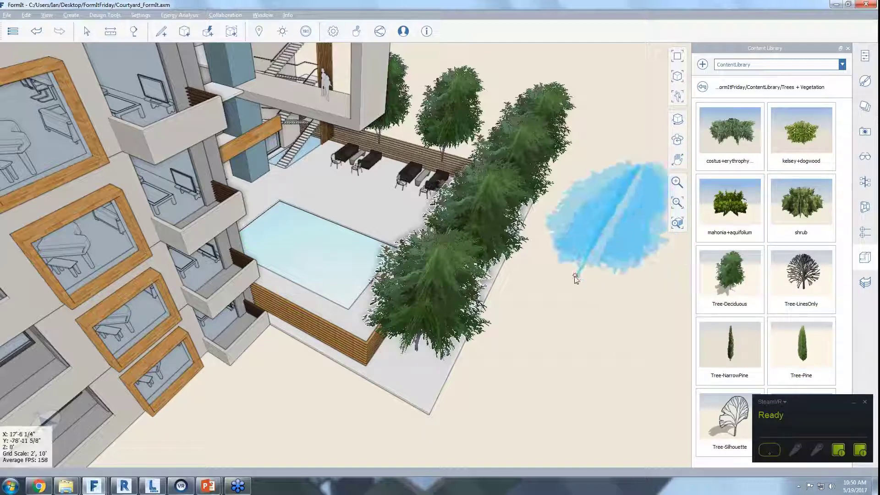
pyautogui.click(545, 344)
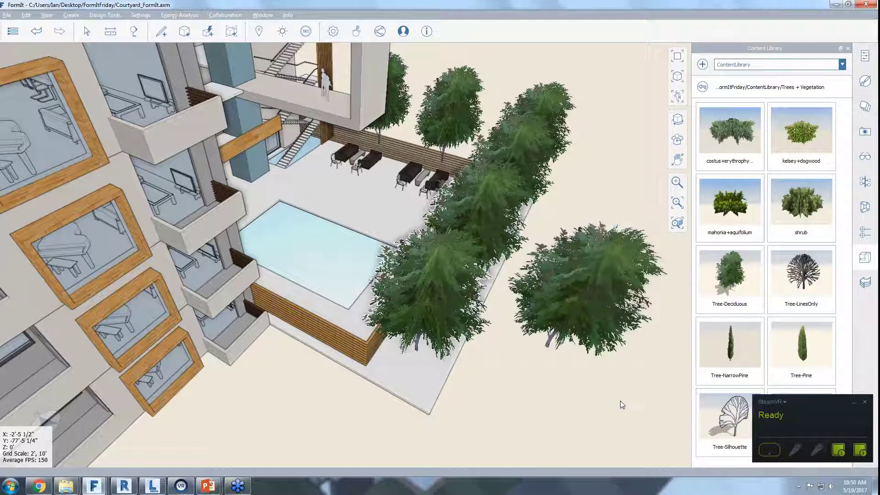
pyautogui.click(590, 311)
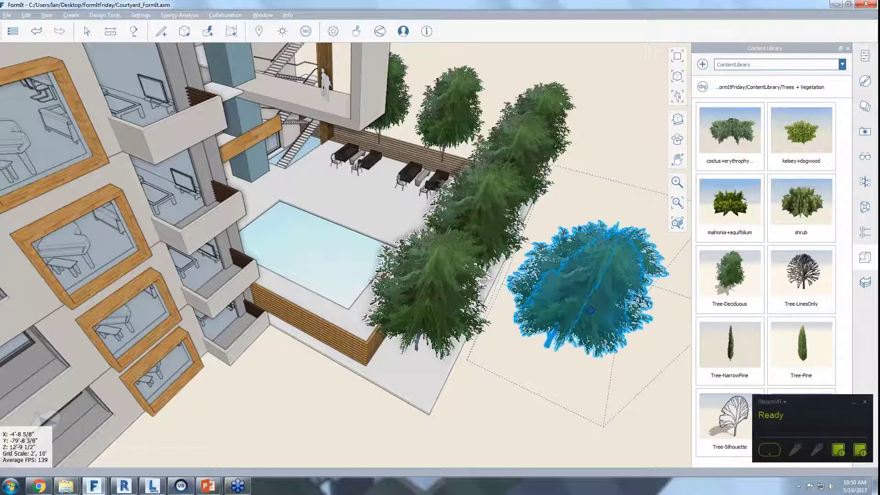
pyautogui.press('Delete')
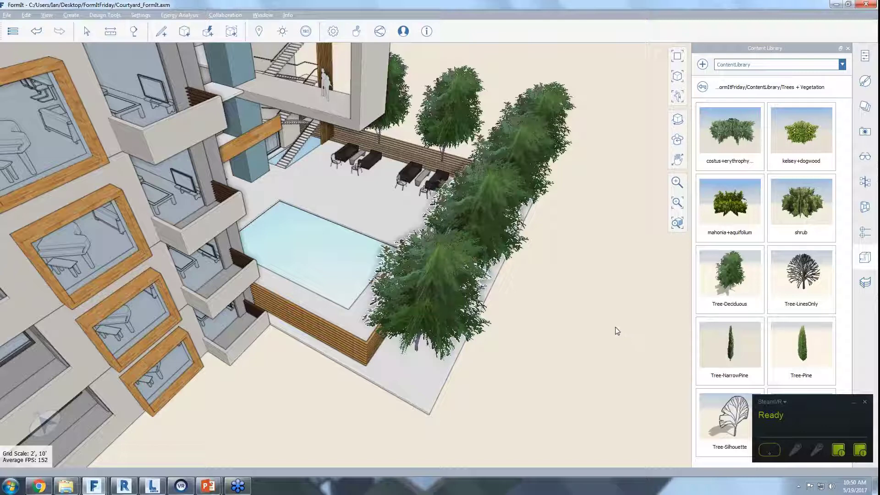
# Open the farthest tree in the courtyard's outer row for group editing and display its group name and category properties.
pyautogui.click(566, 91)
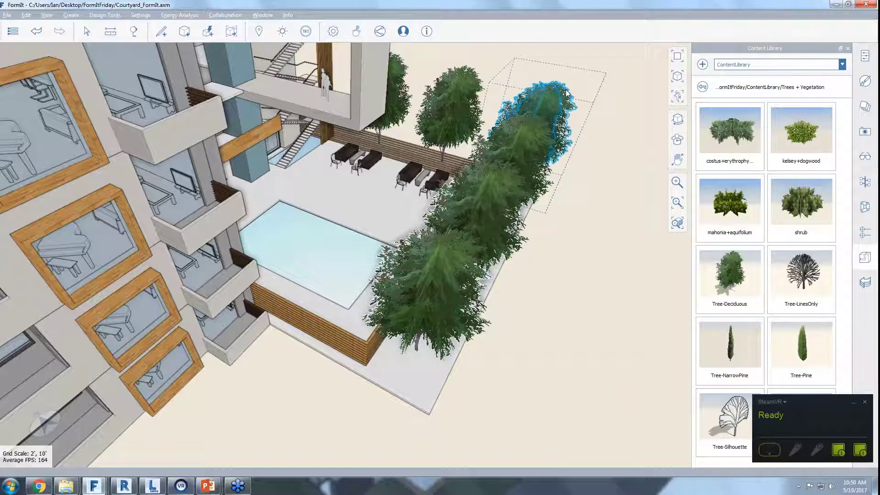
pyautogui.doubleClick(567, 92)
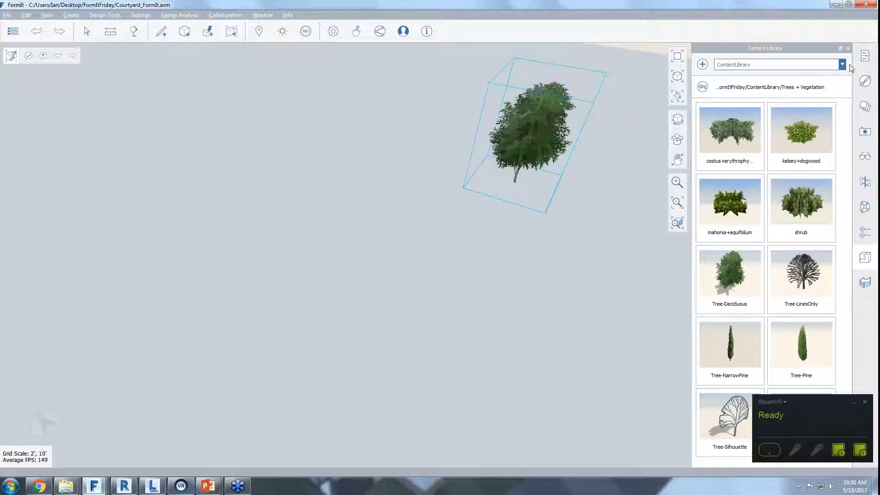
pyautogui.click(865, 59)
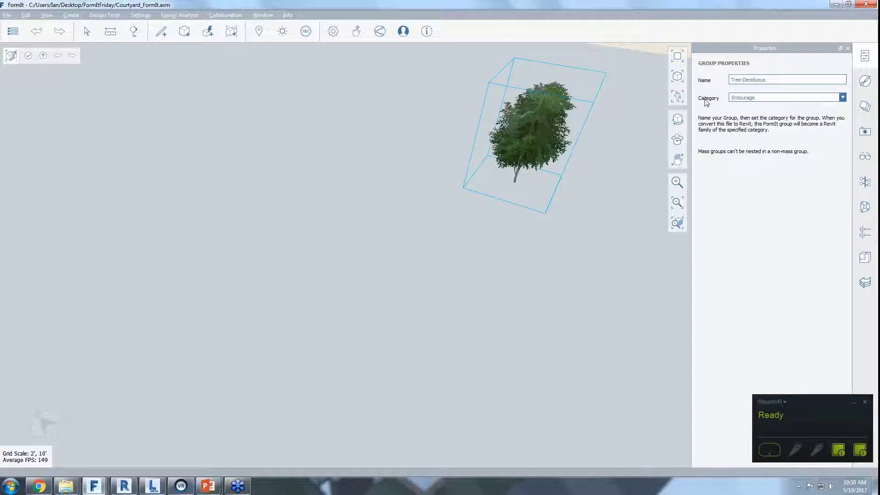
# Review the available group categories for the deciduous tree, keep Entourage, and leave group editing.
pyautogui.click(759, 101)
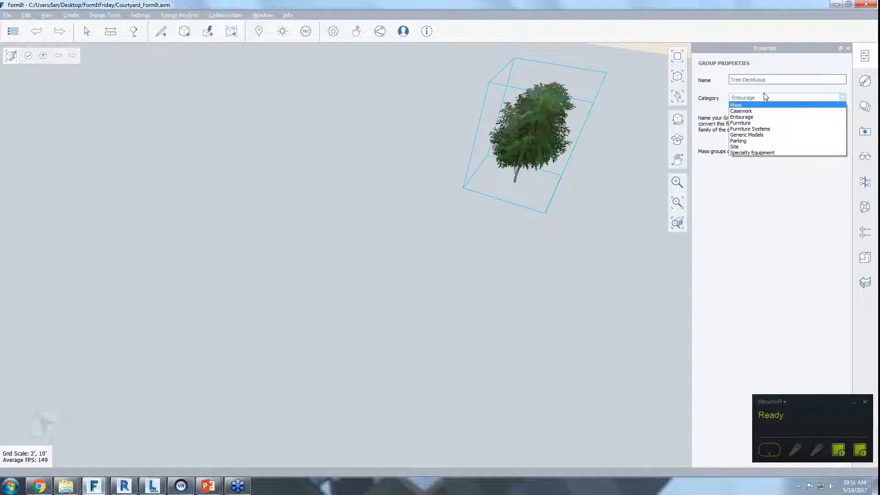
pyautogui.click(763, 93)
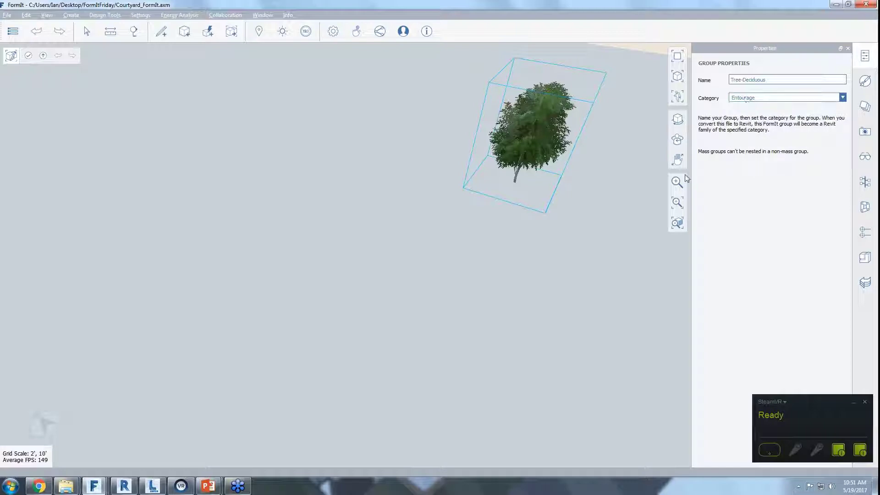
pyautogui.doubleClick(607, 176)
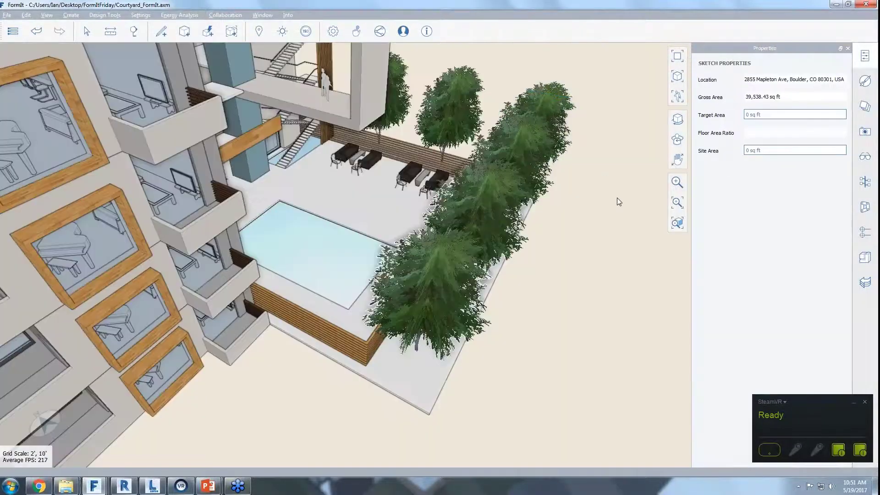
pyautogui.scroll(-1, 623, 180)
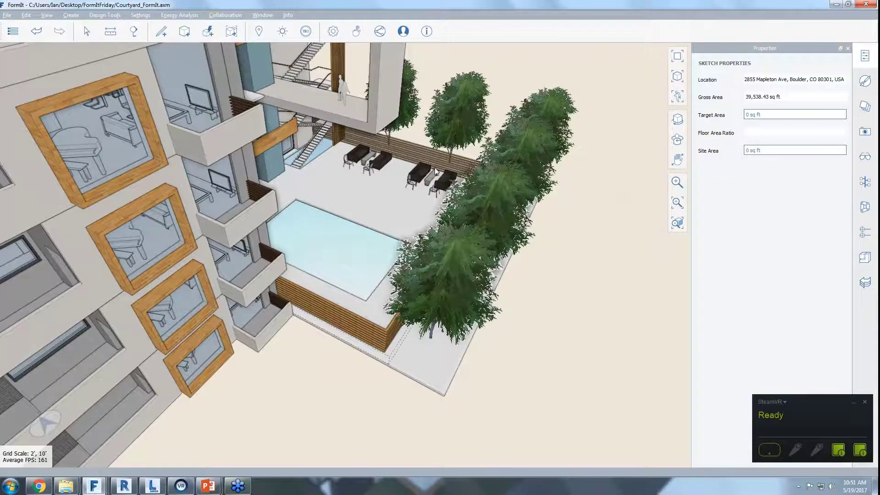
# Open the nearest patio seating group and its nested patio chair for editing to display the chair's name and category.
pyautogui.scroll(10, 435, 167)
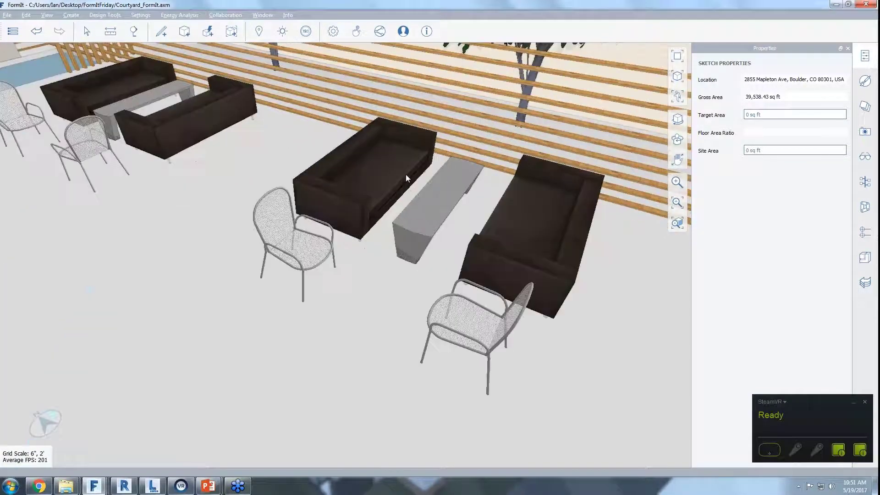
pyautogui.click(406, 175)
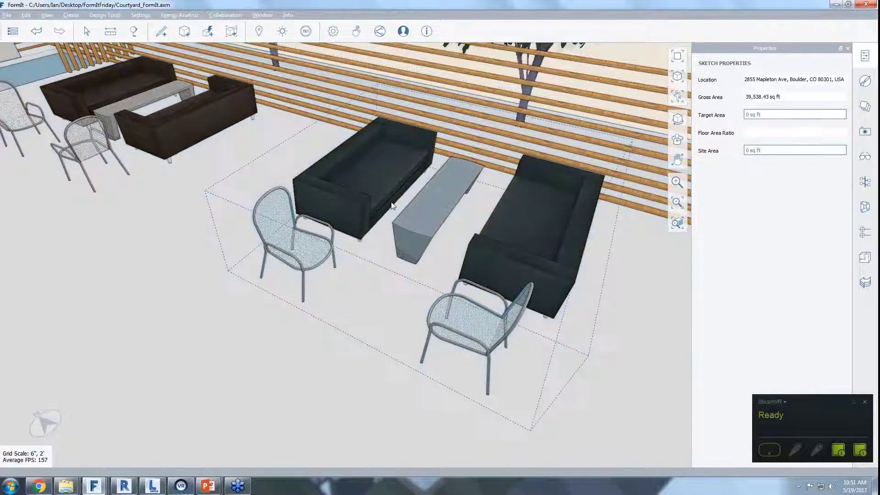
pyautogui.doubleClick(367, 209)
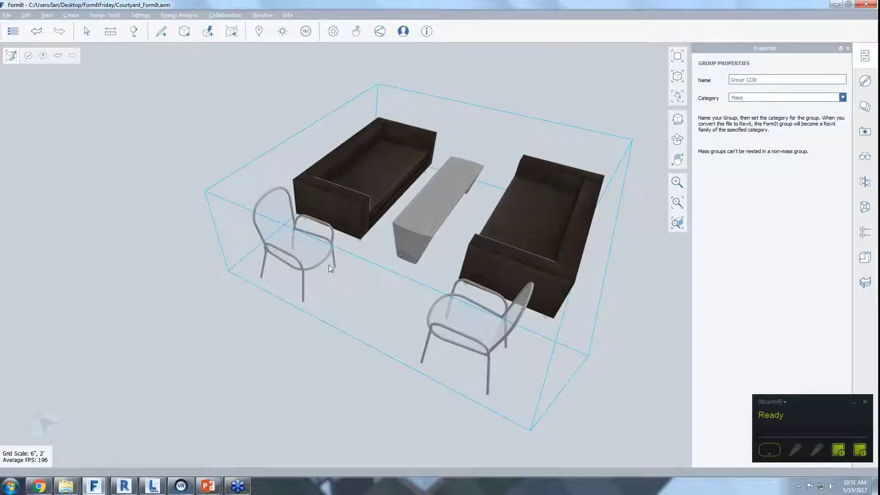
pyautogui.doubleClick(299, 263)
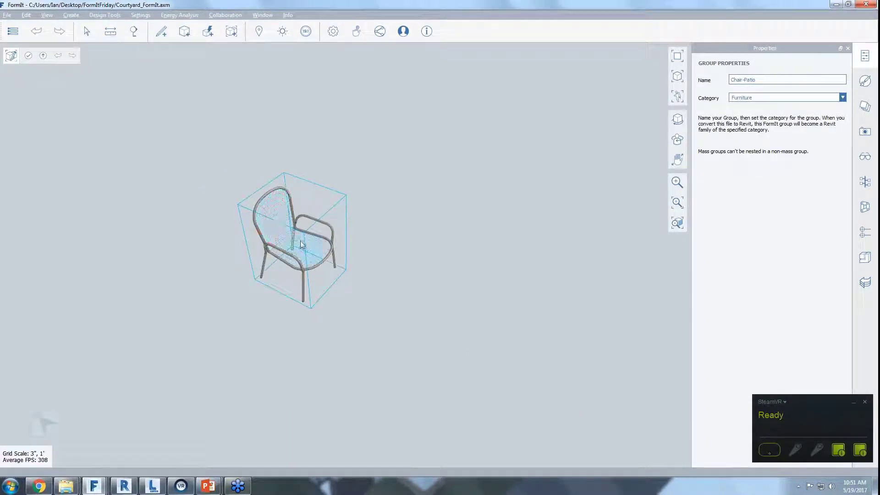
pyautogui.scroll(5, 279, 229)
pyautogui.scroll(5, 277, 229)
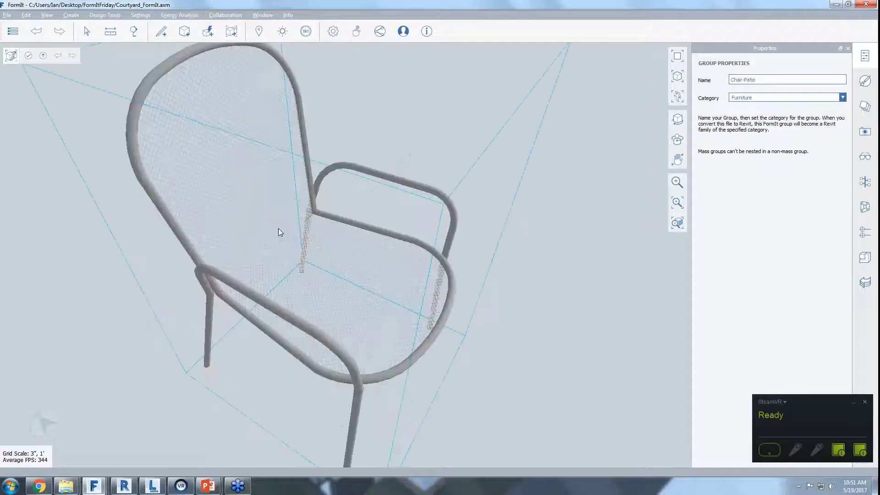
pyautogui.scroll(-5, 564, 279)
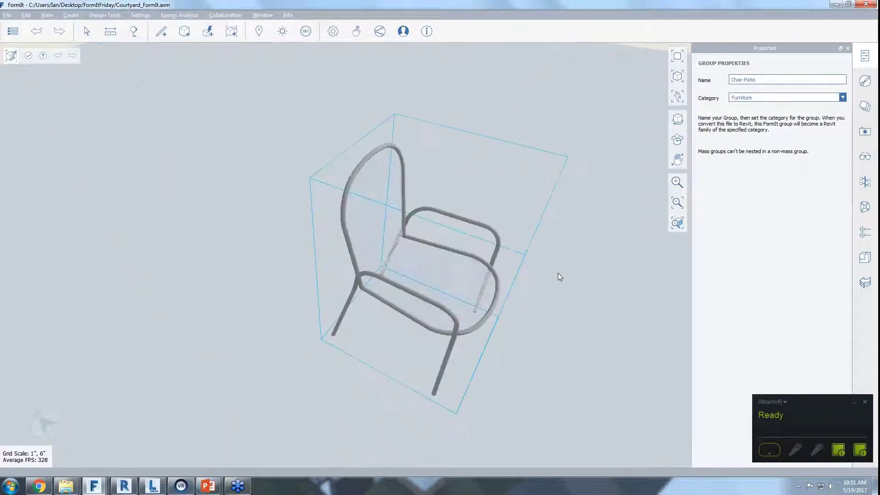
# Display the group properties of the seating group's couch and concrete table in turn, and return to the main sketch.
pyautogui.doubleClick(566, 306)
pyautogui.moveTo(564, 246); pyautogui.dragTo(380, 255, button='middle')
pyautogui.doubleClick(343, 202)
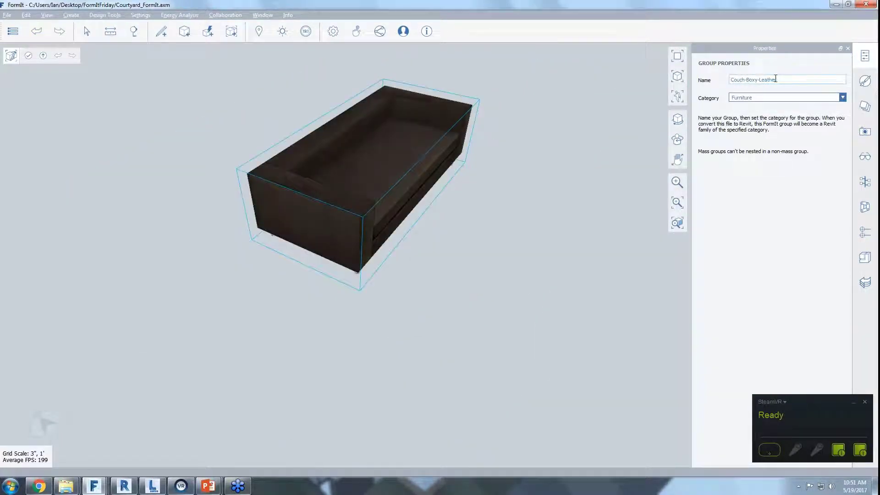
pyautogui.doubleClick(552, 141)
pyautogui.doubleClick(466, 265)
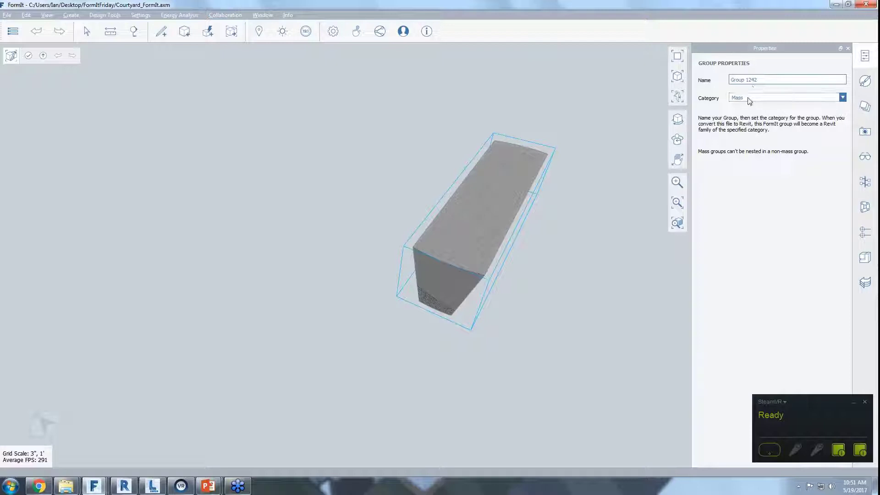
pyautogui.doubleClick(590, 158)
pyautogui.scroll(-3, 436, 133)
pyautogui.scroll(-2, 435, 130)
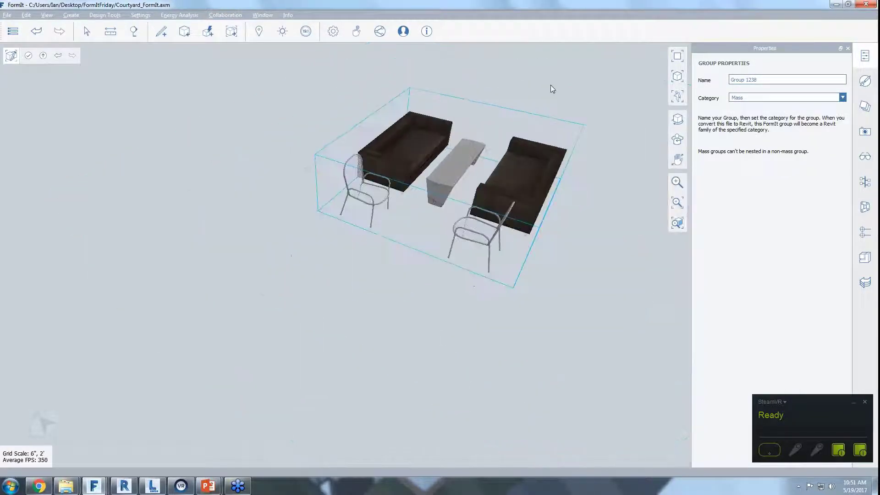
pyautogui.doubleClick(552, 85)
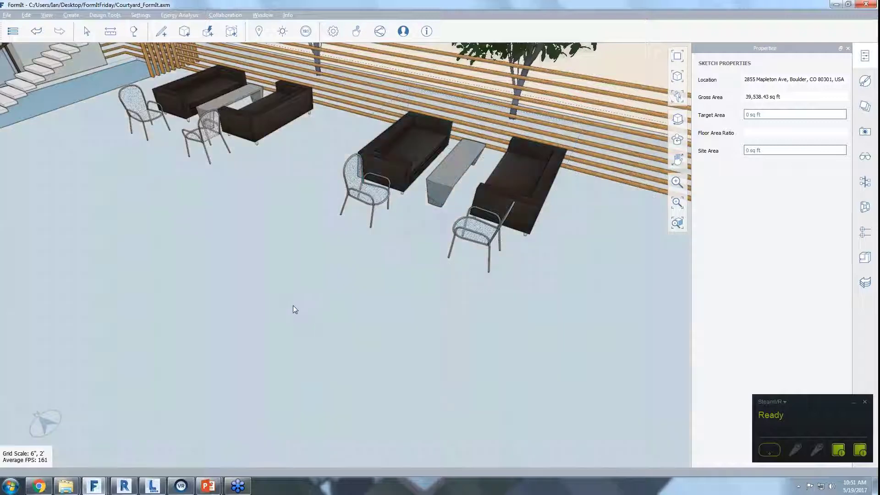
# Examine the courtyard, the furniture inside the balcony units and the overall building from several angles.
pyautogui.moveTo(293, 305); pyautogui.dragTo(319, 266, button='right')
pyautogui.scroll(-4, 319, 266)
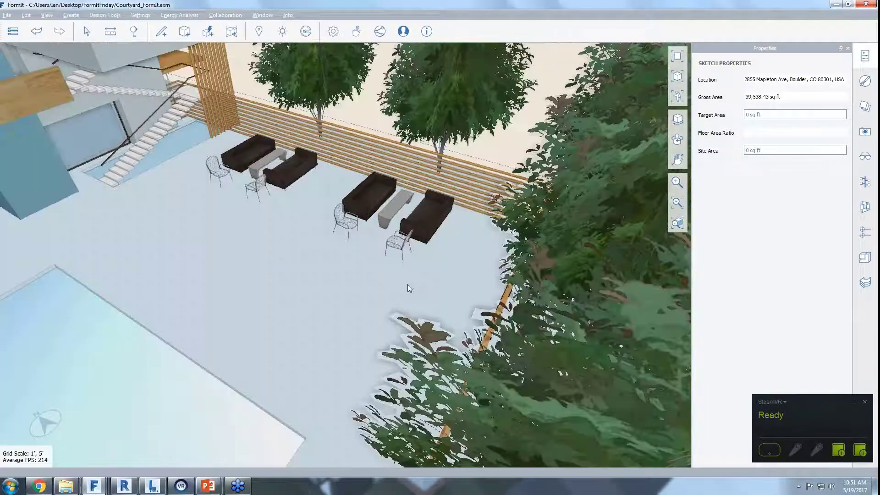
pyautogui.moveTo(408, 285); pyautogui.dragTo(357, 301, button='right')
pyautogui.scroll(-5, 357, 300)
pyautogui.moveTo(458, 330); pyautogui.dragTo(540, 318, button='right')
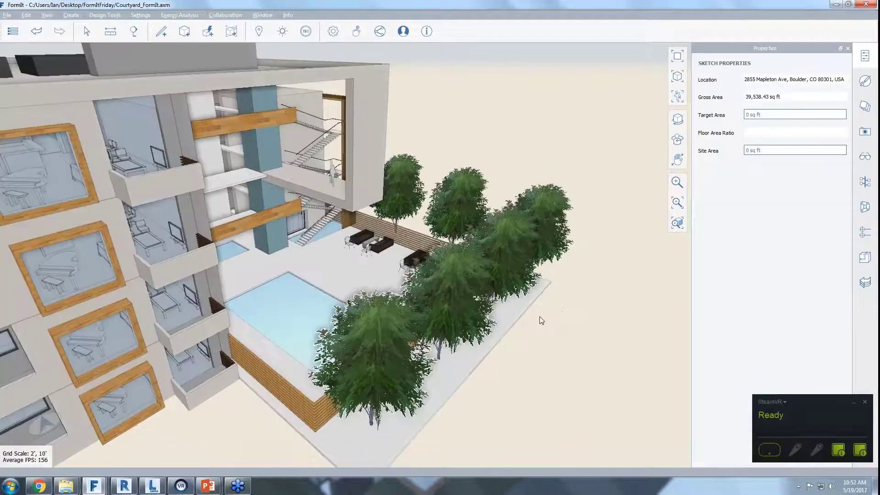
pyautogui.scroll(-1, 546, 351)
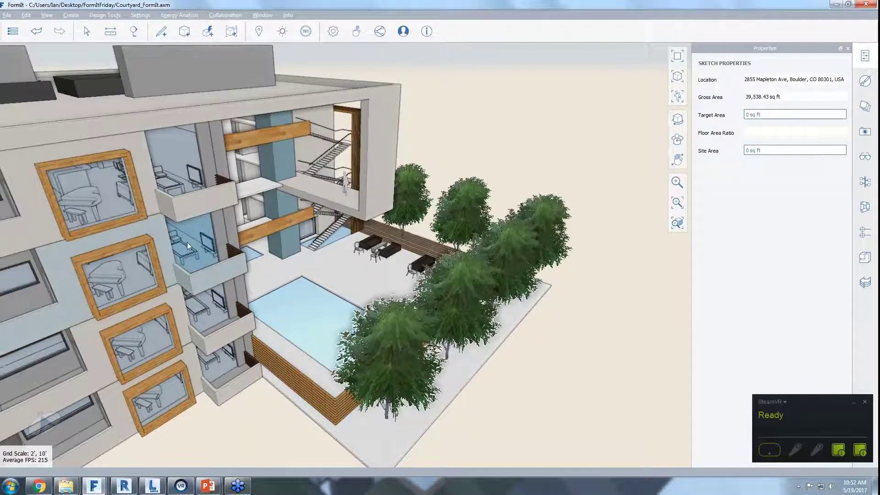
pyautogui.scroll(4, 187, 242)
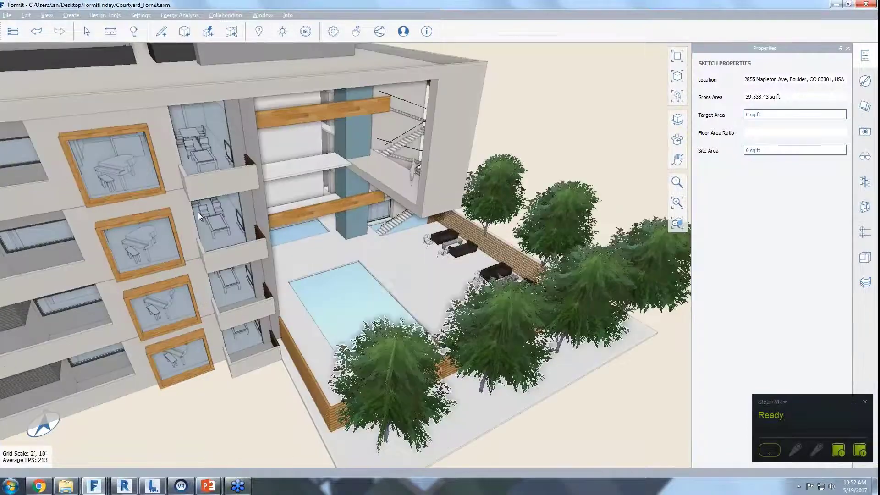
pyautogui.scroll(5, 198, 213)
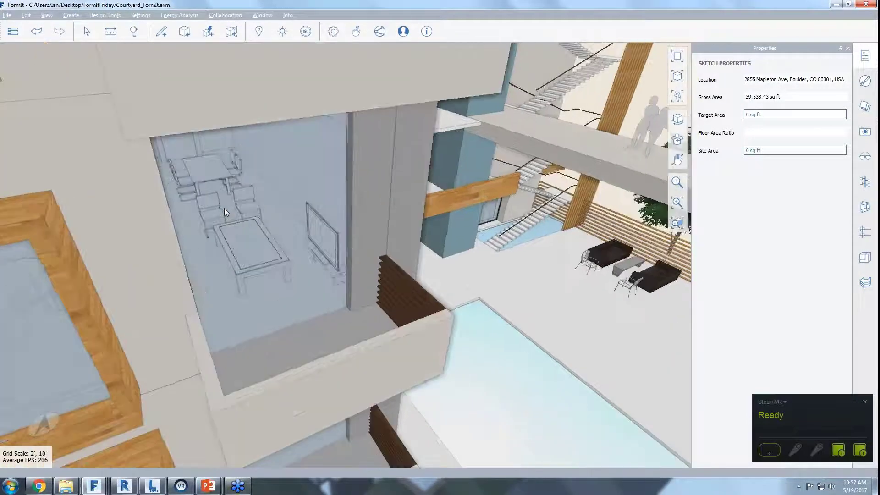
pyautogui.click(224, 208)
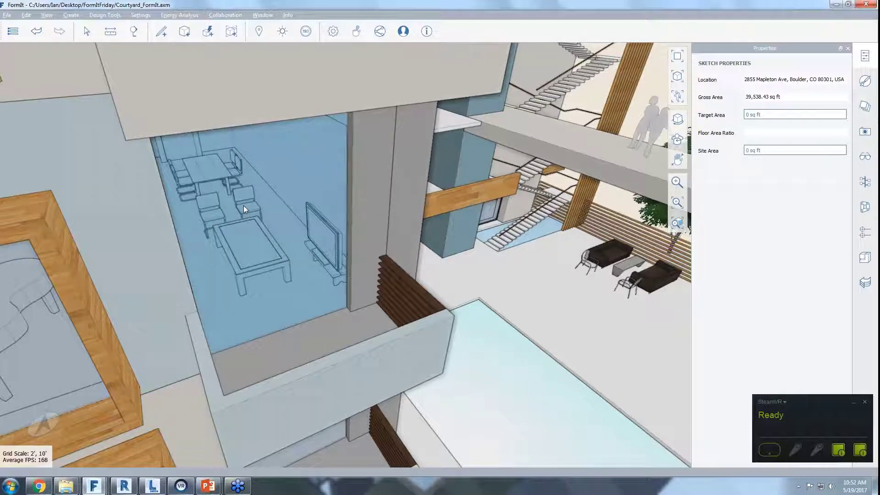
pyautogui.press('Escape')
pyautogui.scroll(-3, 230, 207)
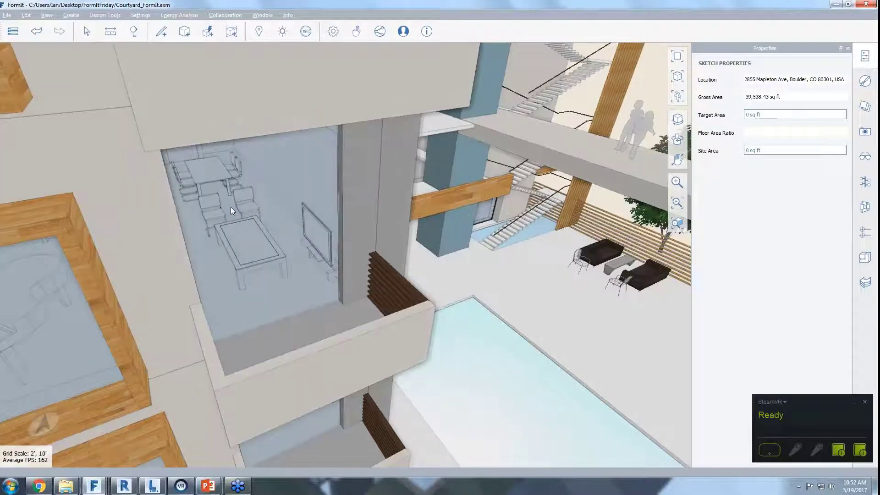
pyautogui.scroll(-5, 219, 201)
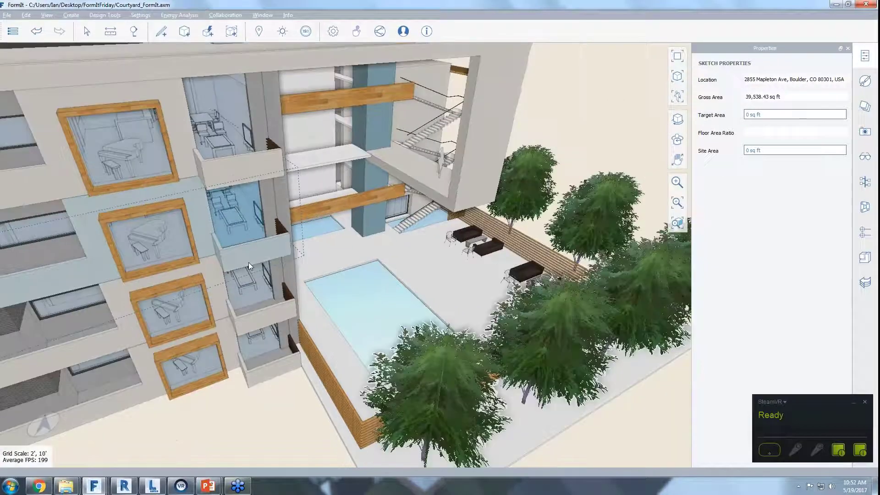
pyautogui.moveTo(249, 262); pyautogui.dragTo(259, 185, button='middle')
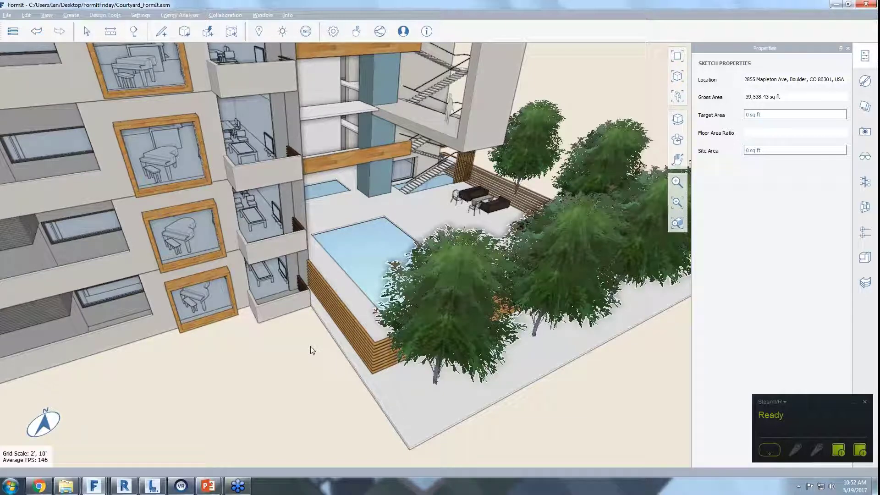
pyautogui.scroll(-5, 274, 356)
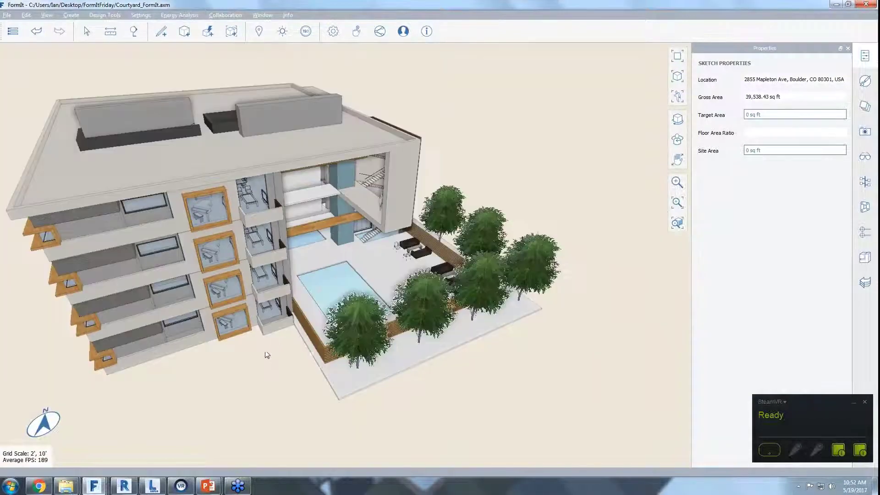
pyautogui.moveTo(538, 362); pyautogui.dragTo(495, 351, button='middle')
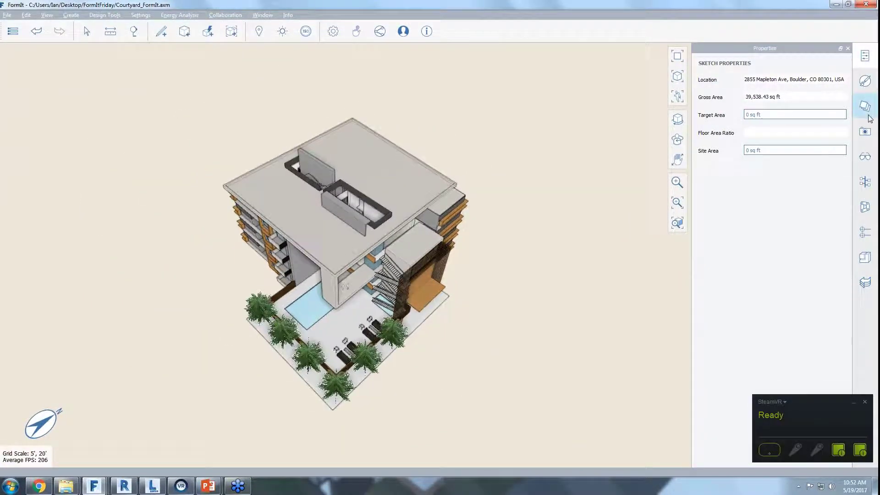
# Display the saved scenes and activate WorkingView, followed by Revit_Interop_Scene Overall.
pyautogui.click(864, 131)
pyautogui.click(766, 82)
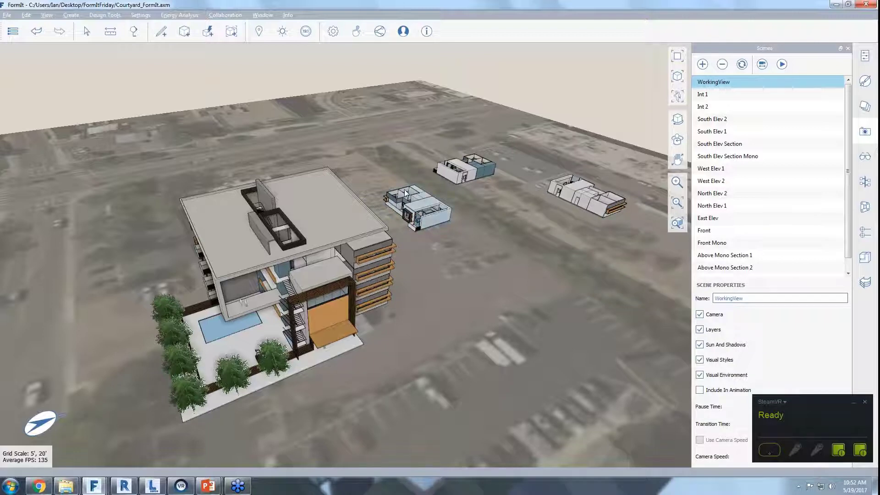
pyautogui.scroll(-1, 724, 167)
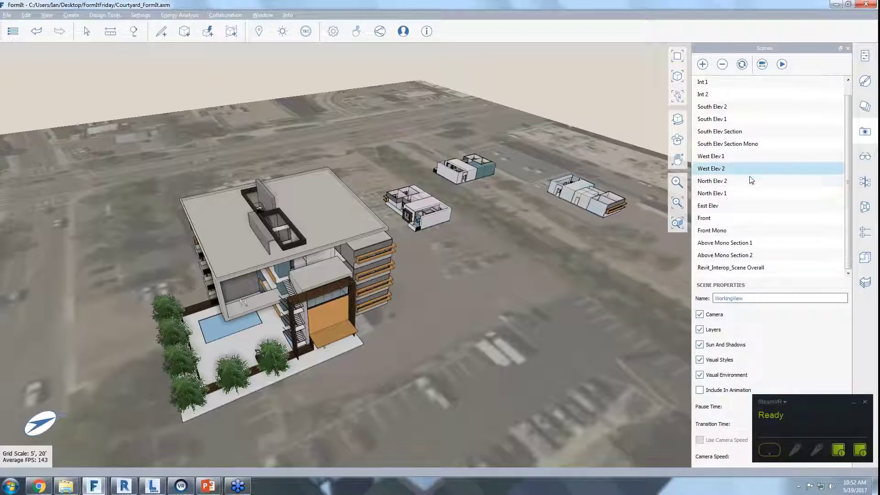
pyautogui.click(773, 269)
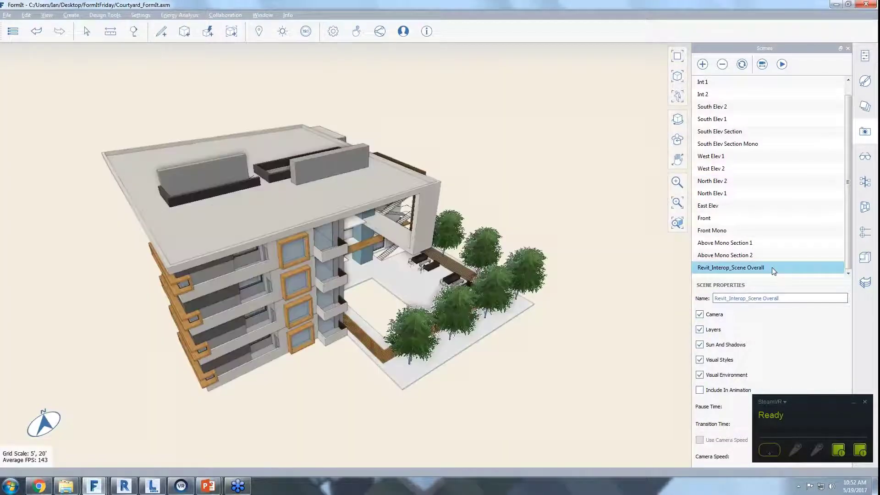
# Clear the building selection and display the layer visibility of the Revit_Interop_Scene Overall scene.
pyautogui.click(274, 307)
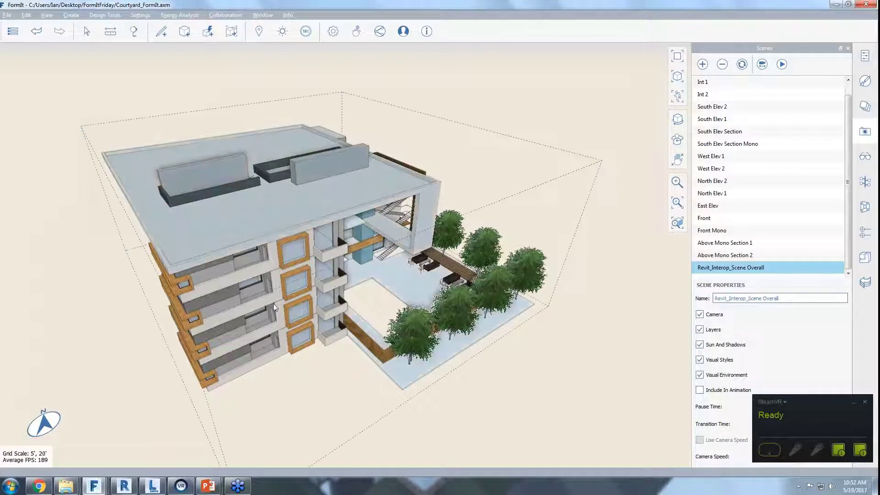
pyautogui.press('Escape')
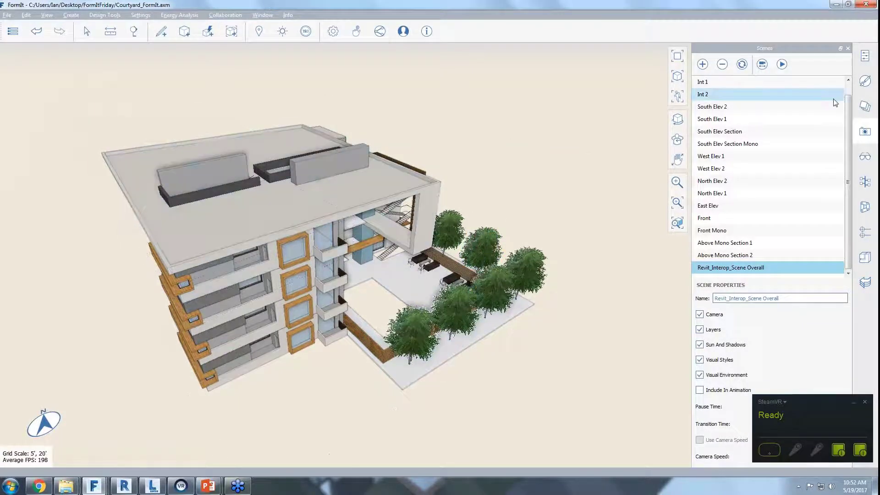
pyautogui.click(865, 107)
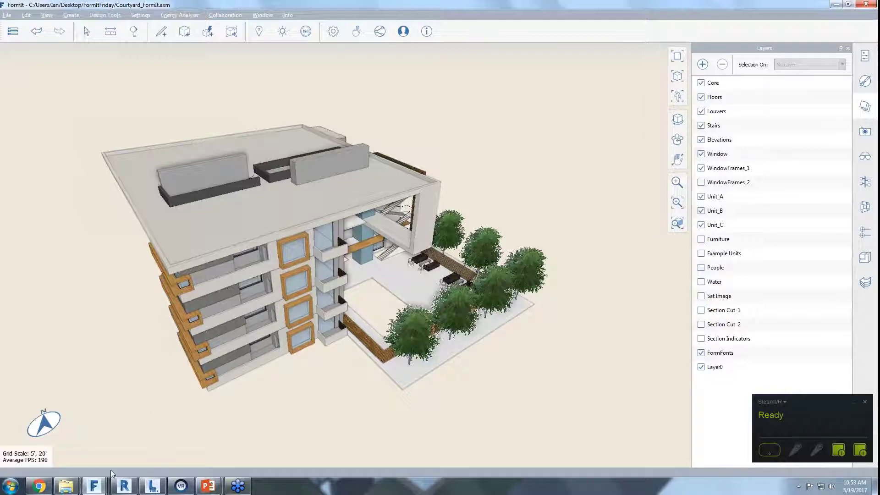
# Switch to Revit and cycle through the open views to the {3D} view of Courtyard.rvt.
pyautogui.click(123, 487)
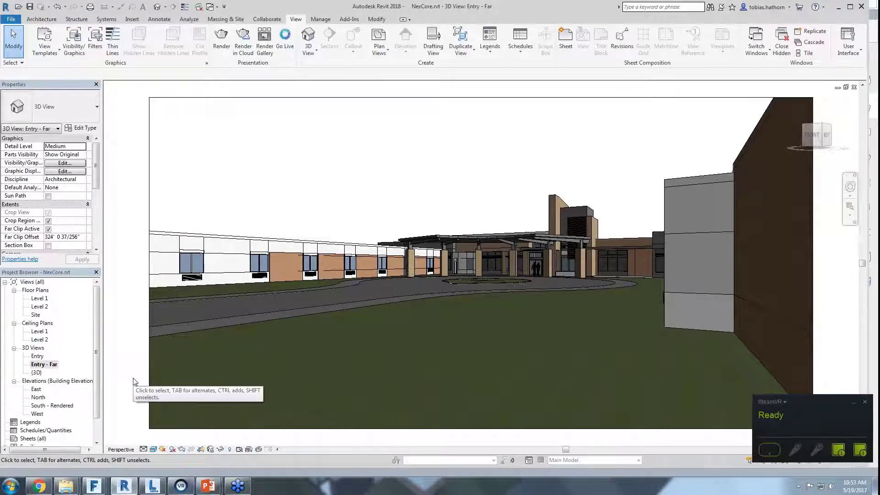
pyautogui.hotkey('ctrl', 'Tab')
pyautogui.hotkey('ctrl', 'Tab')
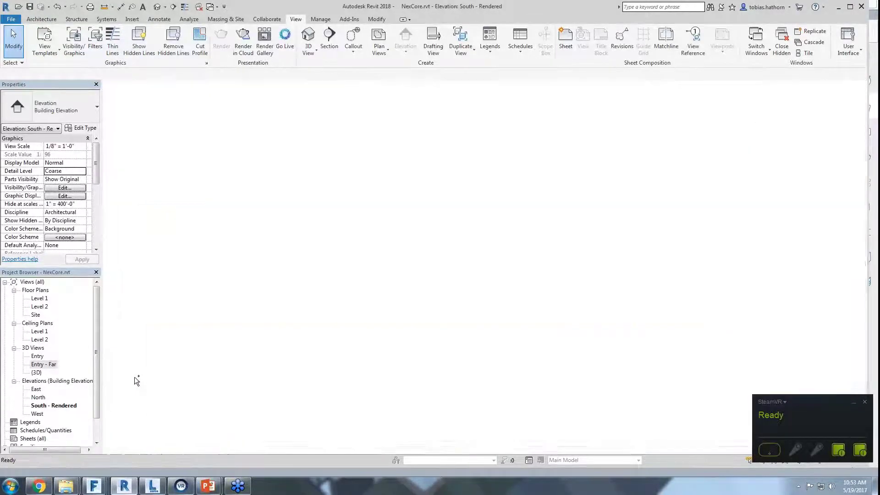
pyautogui.hotkey('ctrl', 'Tab')
pyautogui.hotkey('ctrl', 'Tab')
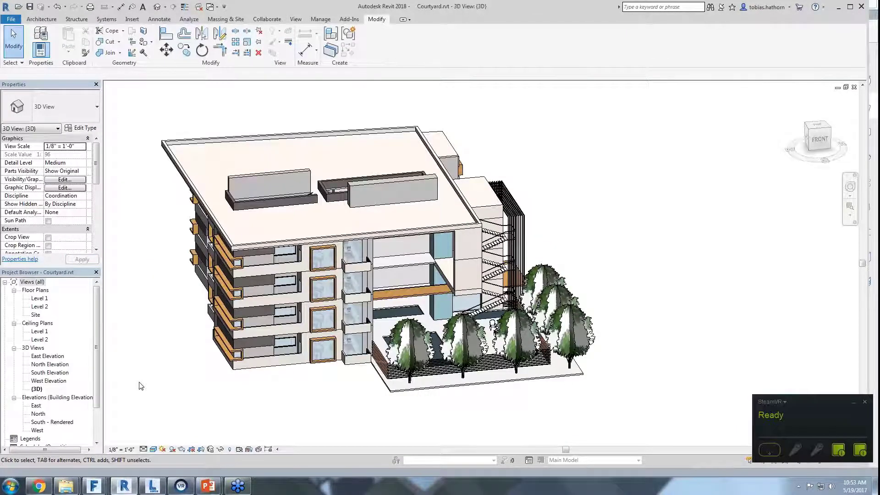
pyautogui.scroll(-1, 138, 382)
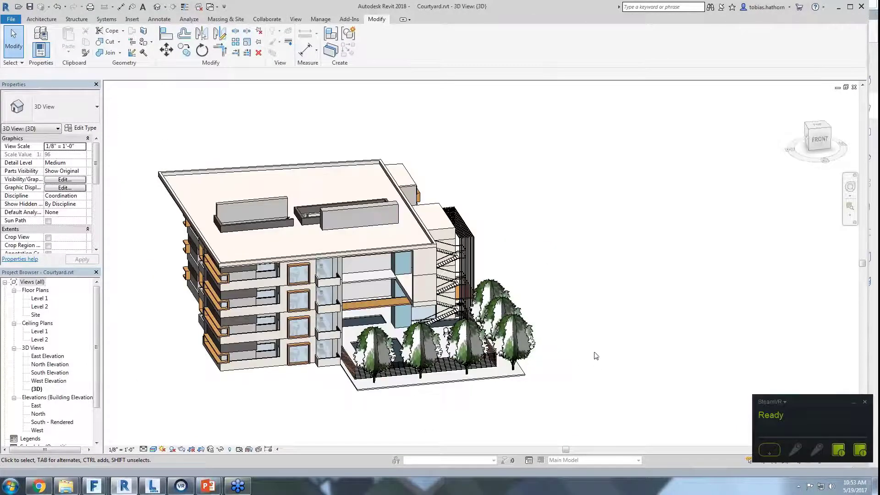
# Examine the converted courtyard model from several sides, including the sofas, bench and chairs on the courtyard floor.
pyautogui.keyDown('shift'); pyautogui.moveTo(595, 356); pyautogui.dragTo(467, 378, button='middle'); pyautogui.keyUp('shift')
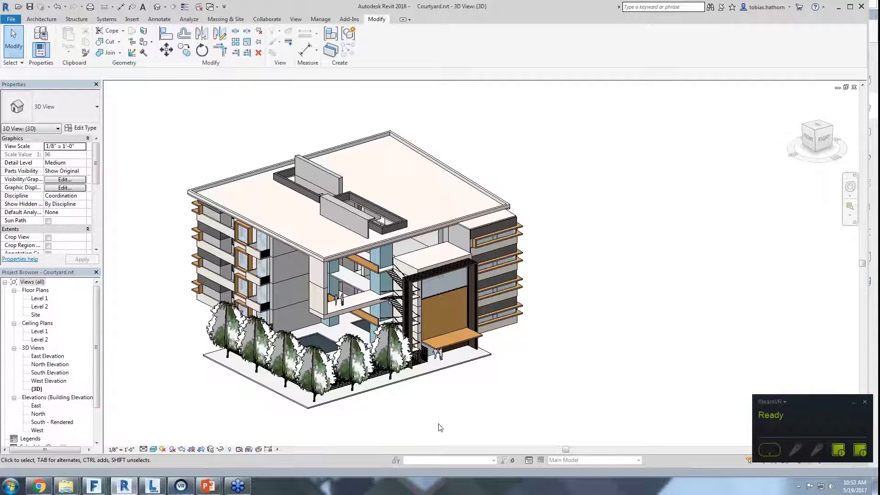
pyautogui.keyDown('shift'); pyautogui.moveTo(184, 388); pyautogui.dragTo(401, 424, button='middle'); pyautogui.keyUp('shift')
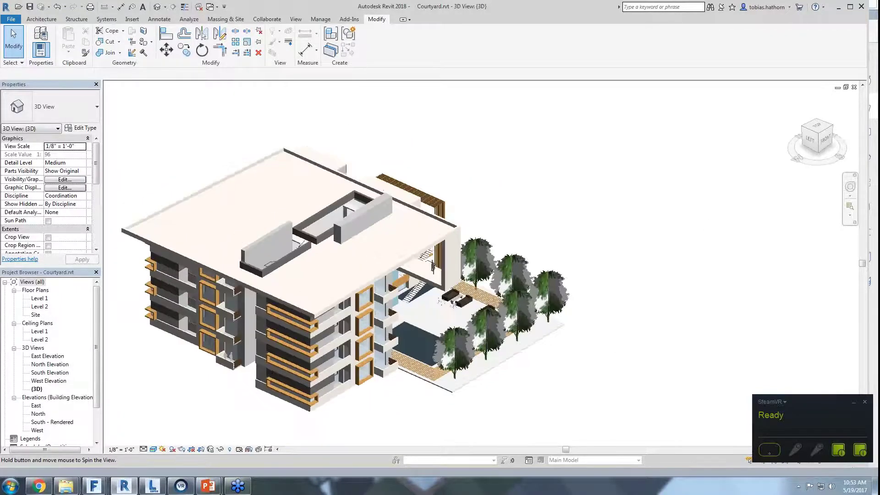
pyautogui.scroll(4, 459, 304)
pyautogui.scroll(8, 460, 305)
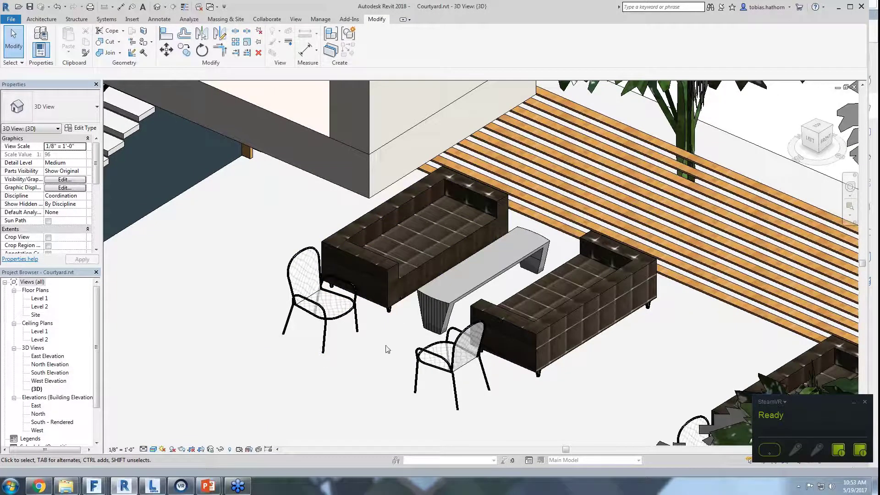
pyautogui.scroll(-1, 384, 343)
pyautogui.scroll(-5, 381, 341)
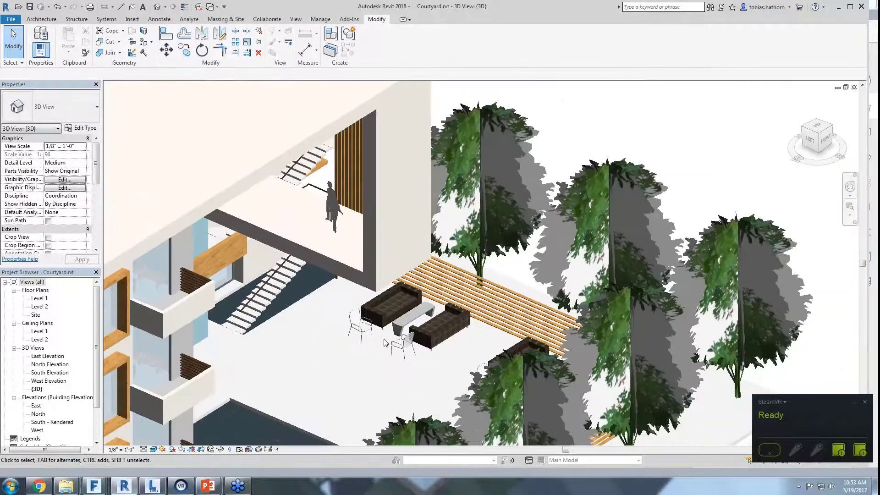
pyautogui.moveTo(602, 399); pyautogui.dragTo(625, 283, button='middle')
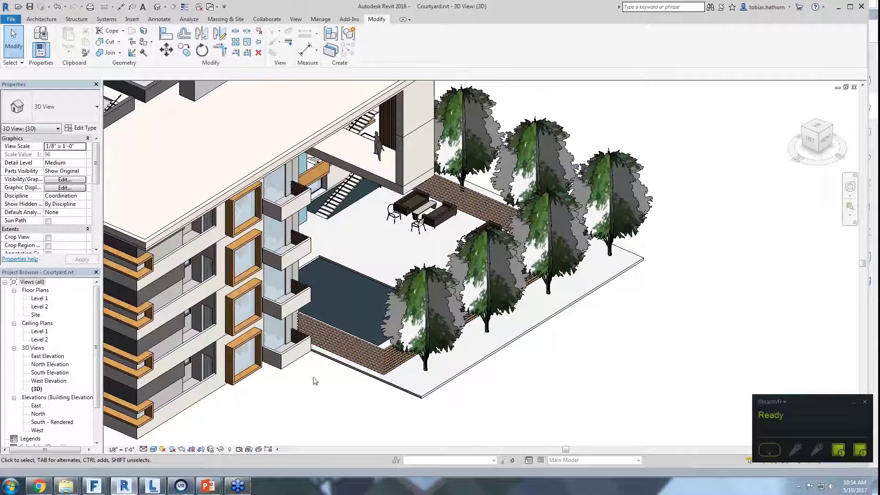
# Examine the table and chairs behind the glass of a balcony unit facing the courtyard.
pyautogui.keyDown('shift'); pyautogui.moveTo(334, 383); pyautogui.dragTo(280, 373, button='middle'); pyautogui.keyUp('shift')
pyautogui.scroll(4, 210, 290)
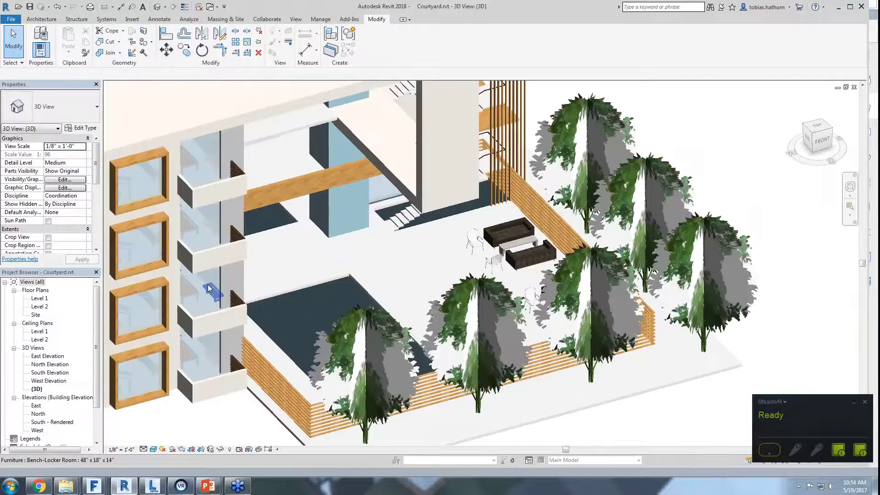
pyautogui.scroll(1, 178, 197)
pyautogui.moveTo(188, 200); pyautogui.dragTo(249, 206, button='middle')
pyautogui.moveTo(165, 106); pyautogui.dragTo(202, 141, button='middle')
pyautogui.scroll(6, 203, 141)
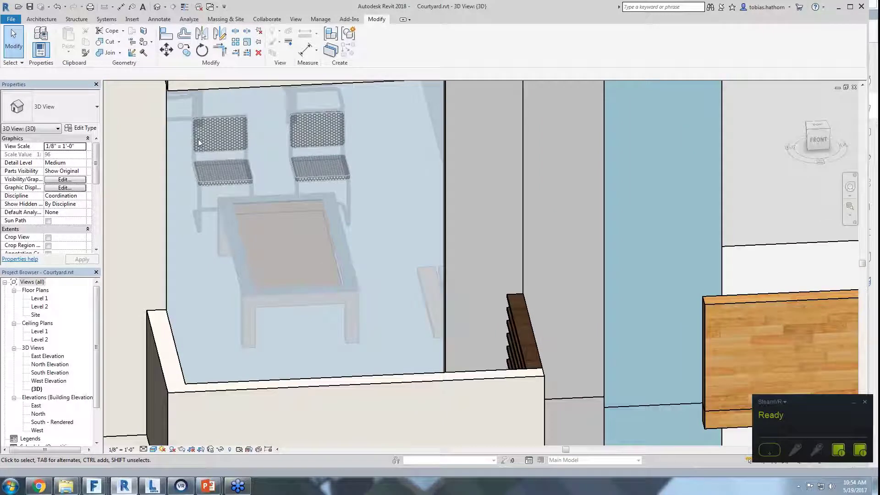
# Display the FormIt Converter's Reload Families dialog with its family folder path, and dismiss it without reloading anything.
pyautogui.click(349, 19)
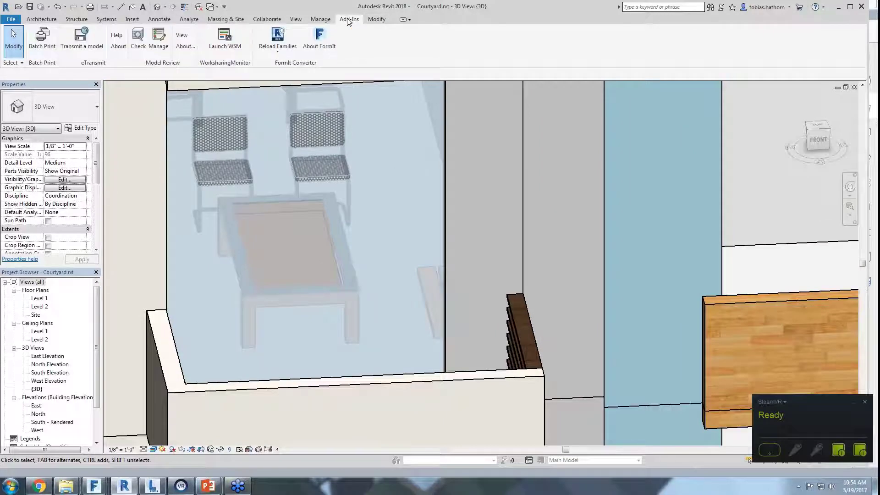
pyautogui.click(275, 50)
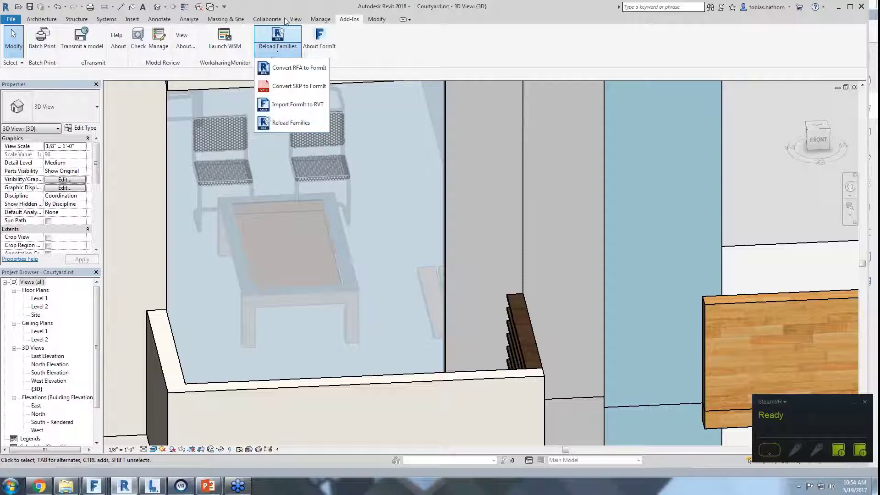
pyautogui.click(278, 51)
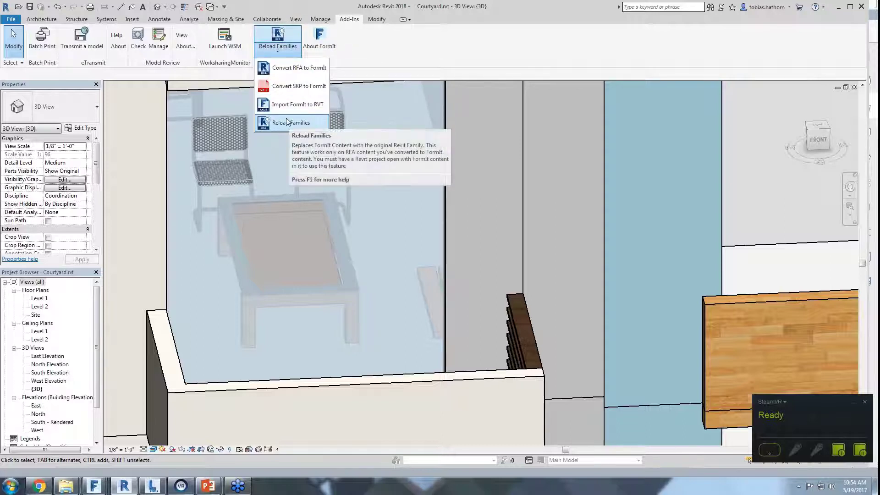
pyautogui.click(313, 124)
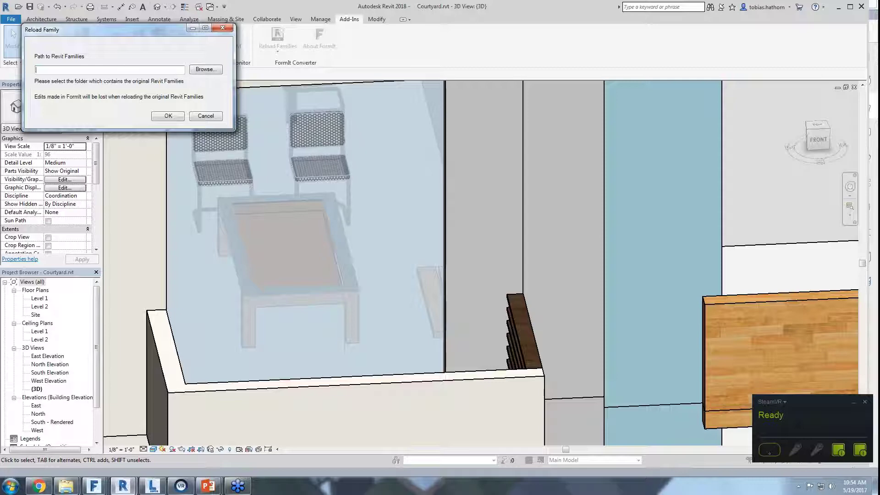
pyautogui.click(124, 70)
pyautogui.click(213, 117)
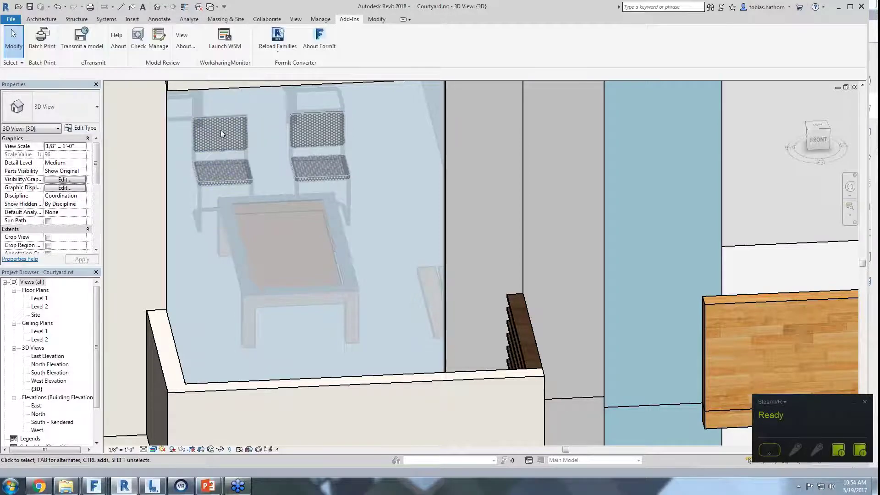
# Inspect the type properties of a Chair-Breuer in the balcony unit without changing them, and clear the selection.
pyautogui.click(216, 120)
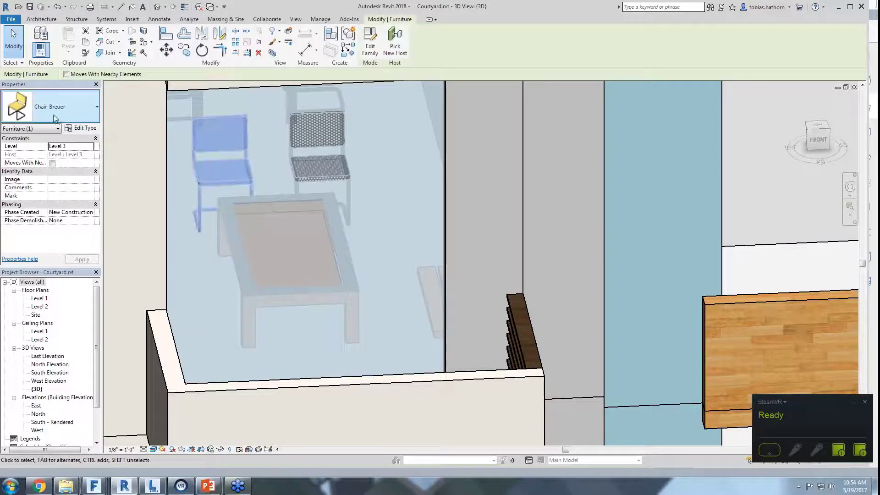
pyautogui.click(83, 128)
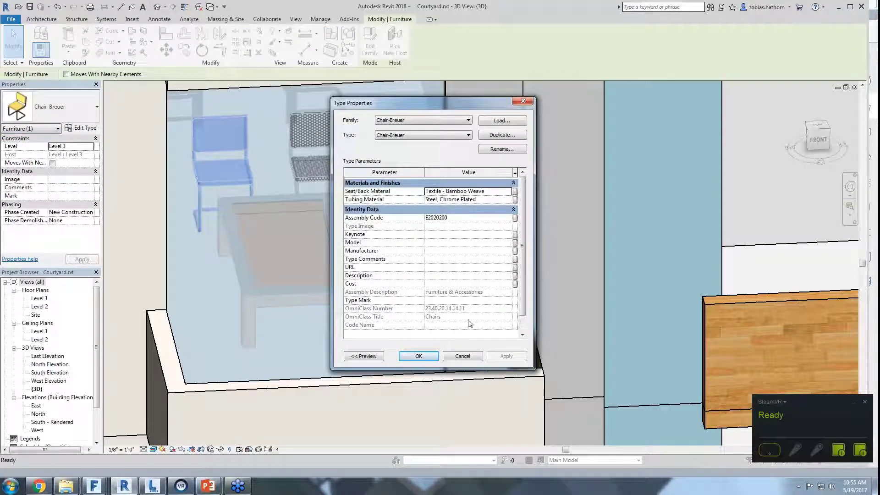
pyautogui.click(466, 358)
pyautogui.scroll(-6, 569, 292)
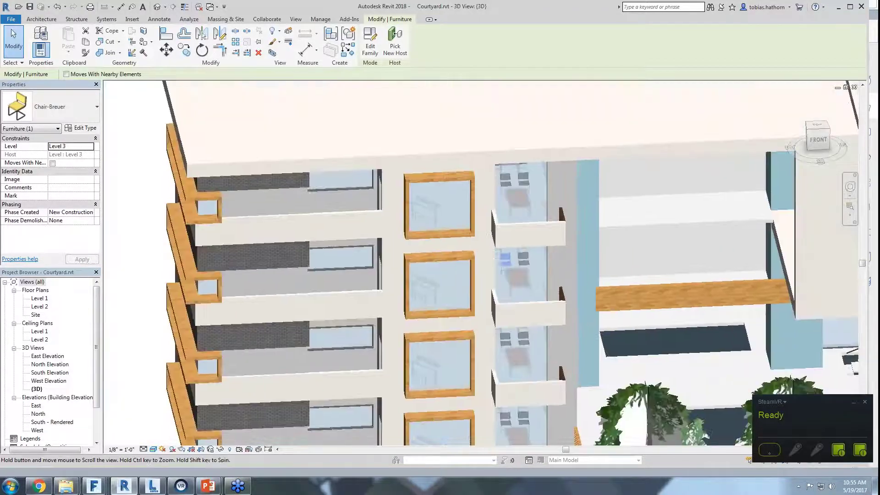
pyautogui.moveTo(620, 308); pyautogui.dragTo(622, 222, button='middle')
pyautogui.scroll(-4, 551, 183)
pyautogui.click(398, 367)
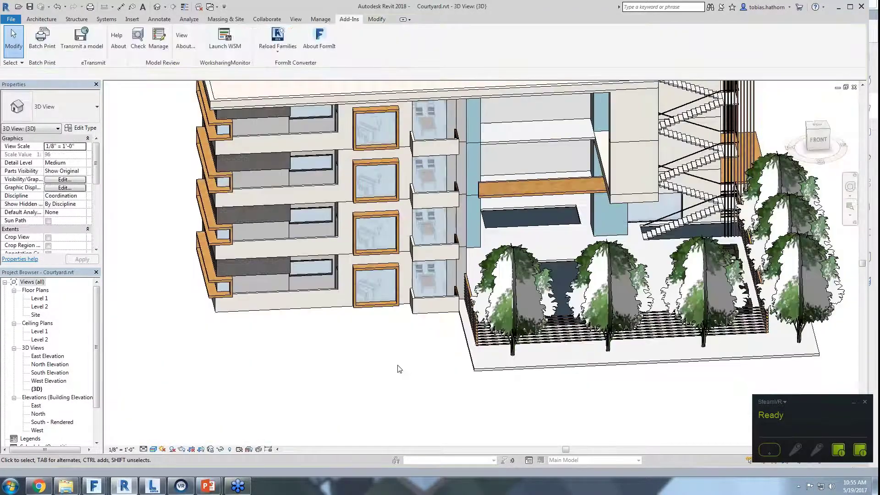
# Select the courtyard tree nearest the building, review the Entourage types available for it, and clear the selection.
pyautogui.keyDown('shift'); pyautogui.moveTo(398, 367); pyautogui.dragTo(424, 387, button='middle'); pyautogui.keyUp('shift')
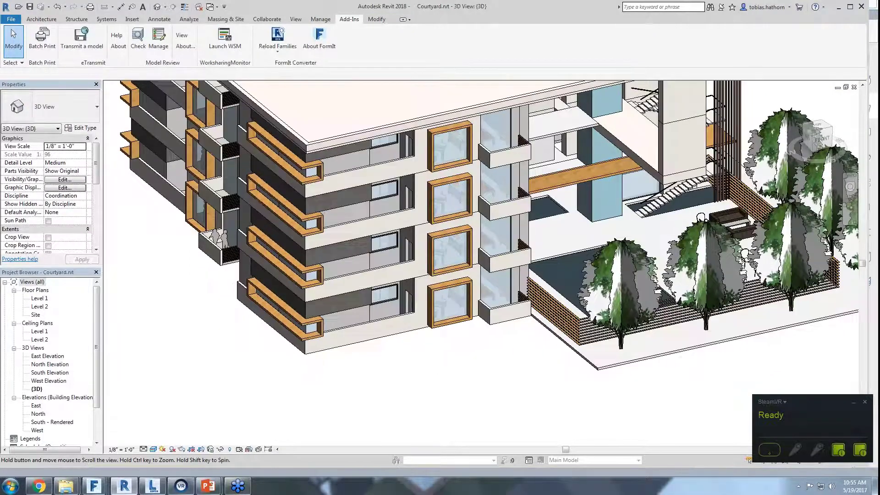
pyautogui.scroll(-2, 417, 391)
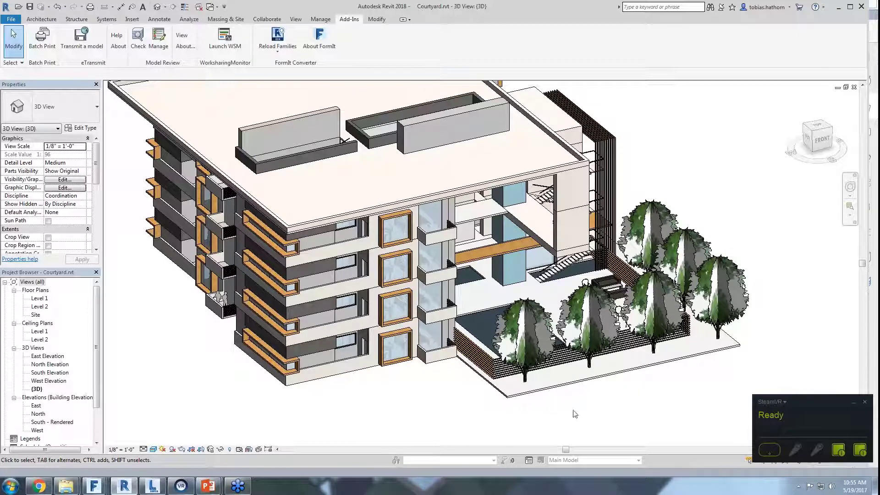
pyautogui.click(521, 338)
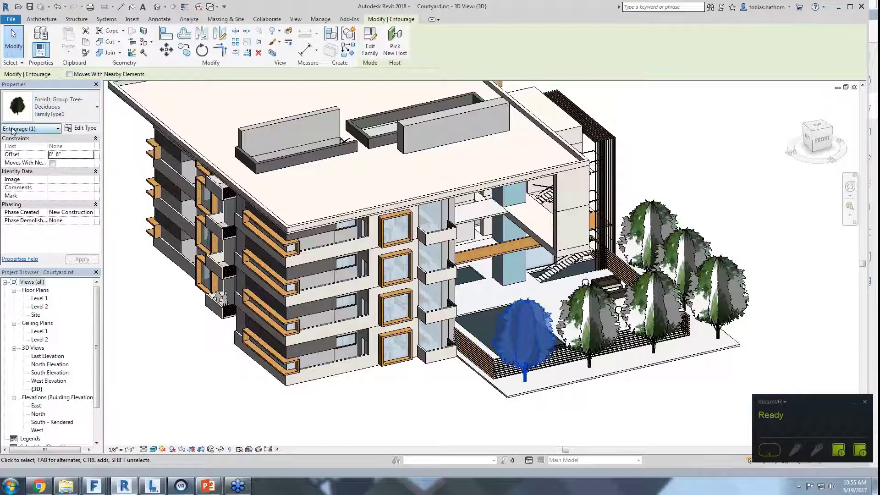
pyautogui.click(64, 120)
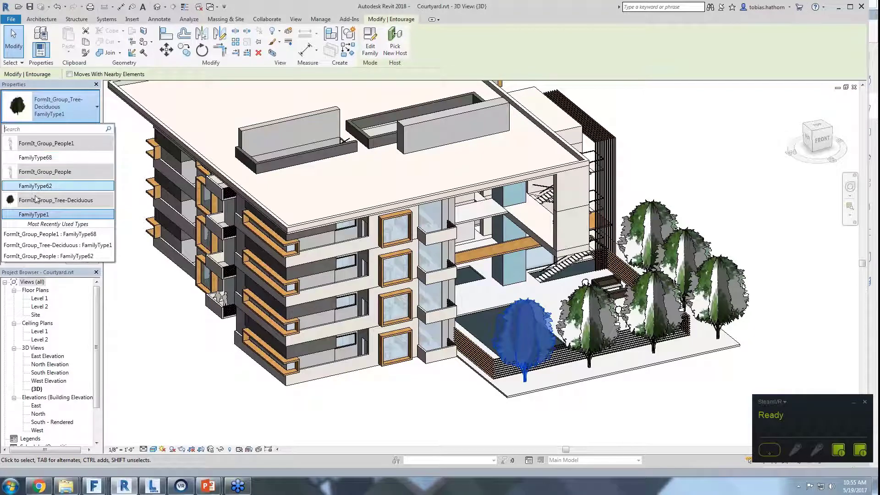
pyautogui.click(136, 343)
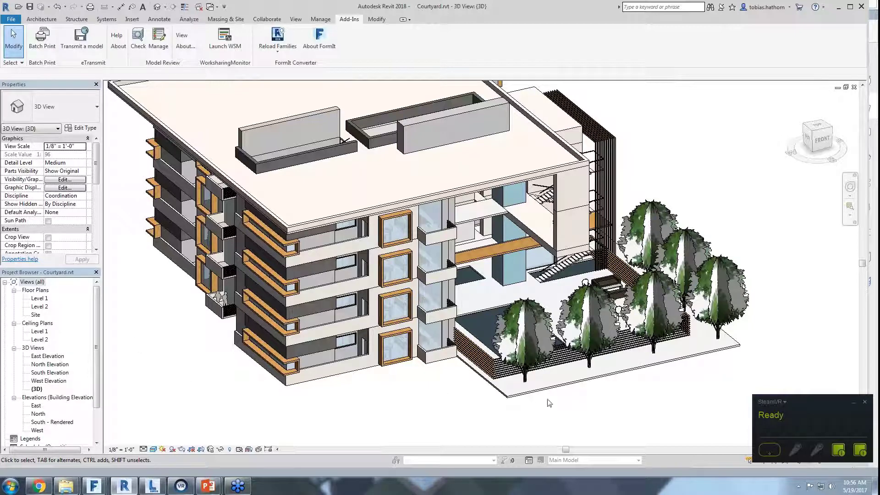
# Open the FormIt_Group_Tree-Deciduous family for editing and change its family category to Planting.
pyautogui.doubleClick(524, 303)
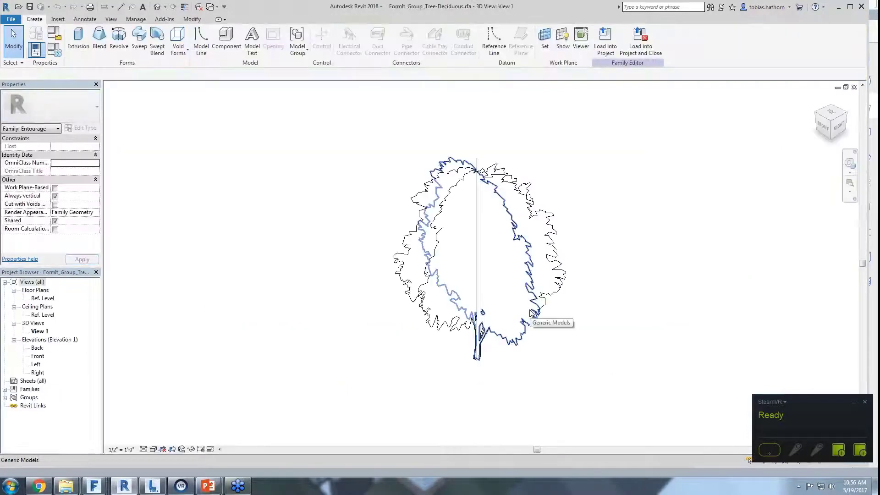
pyautogui.click(55, 34)
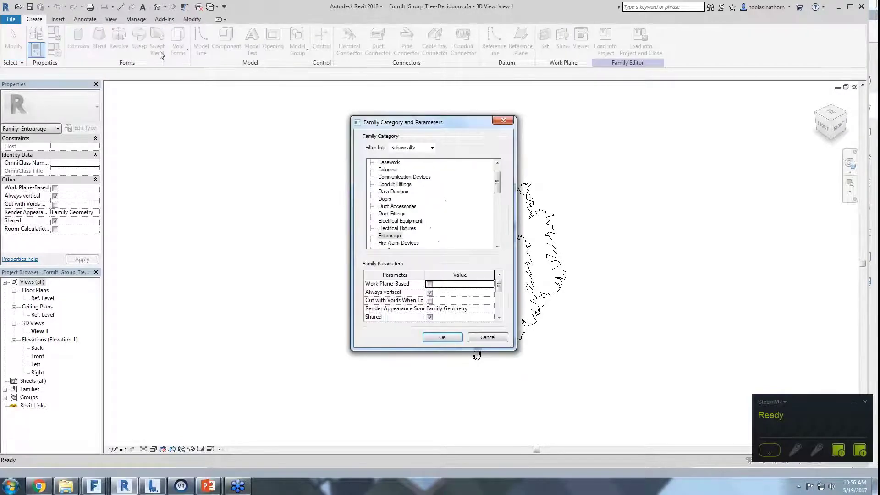
pyautogui.click(389, 236)
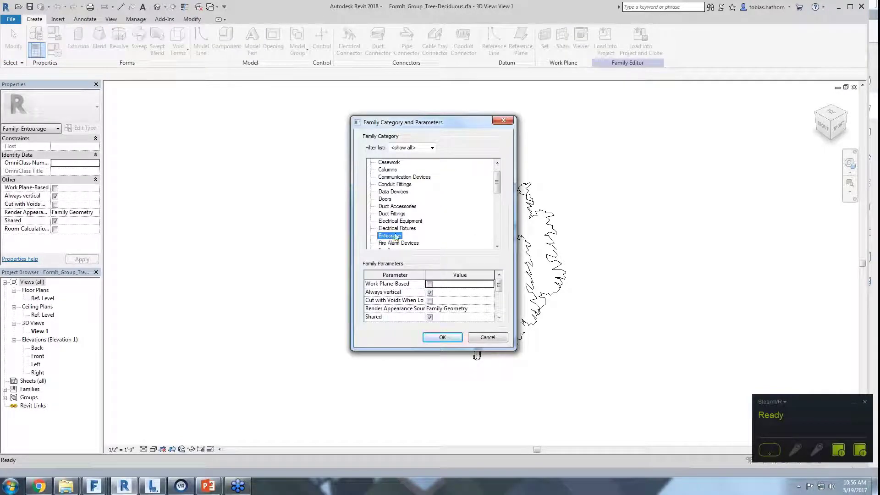
pyautogui.moveTo(498, 183); pyautogui.dragTo(498, 211)
pyautogui.click(383, 223)
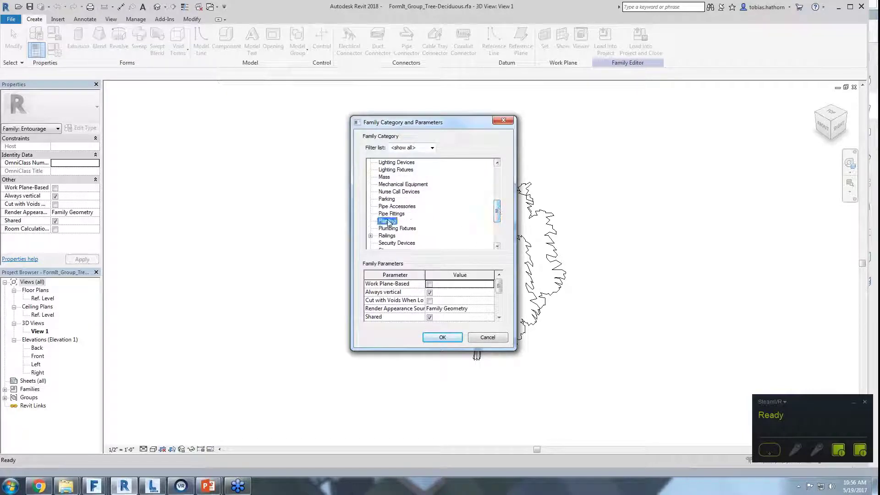
pyautogui.click(459, 339)
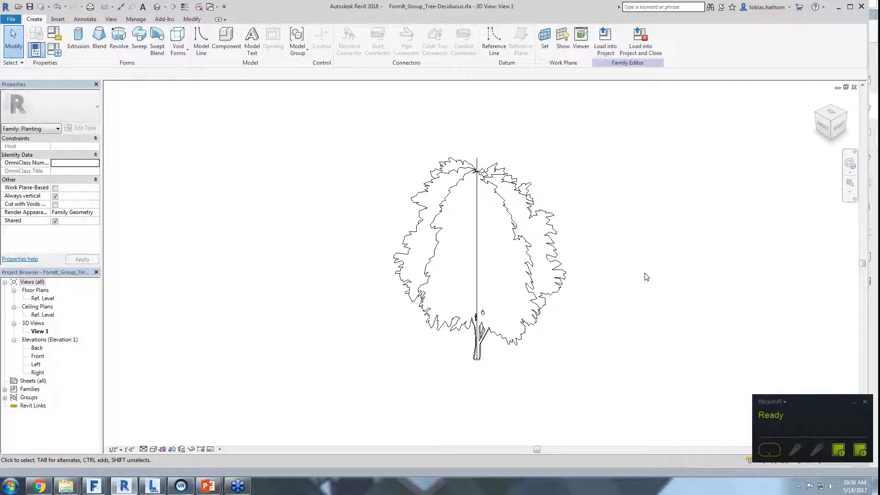
# Load the edited tree family into Courtyard.rvt, overwriting the existing version, and clear the selection.
pyautogui.click(604, 44)
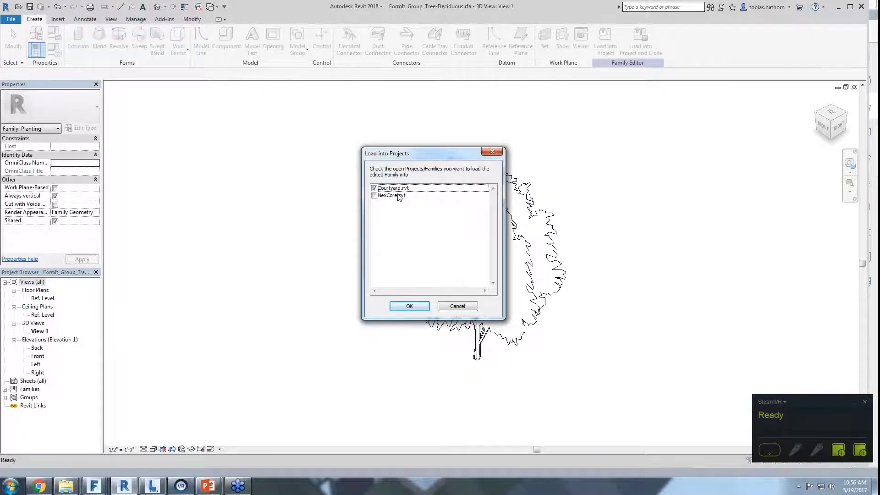
pyautogui.click(409, 306)
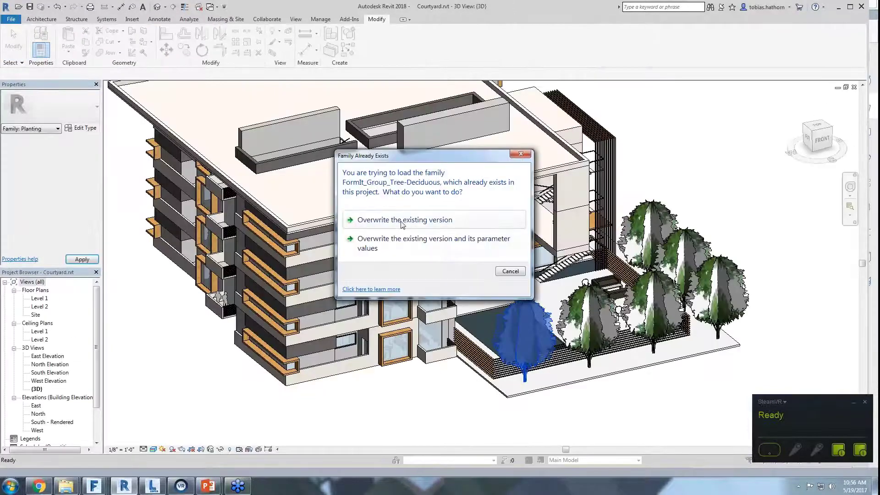
pyautogui.click(399, 219)
pyautogui.press('Escape')
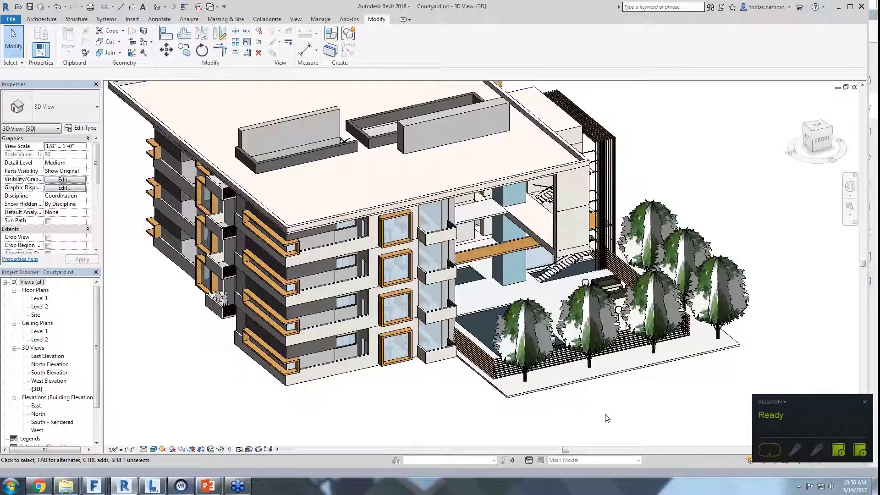
# Select every instance of the FormIt deciduous tree in the entire project and change their type to RPC Tree - Deciduous Schumard Oak - 30'.
pyautogui.click(523, 318)
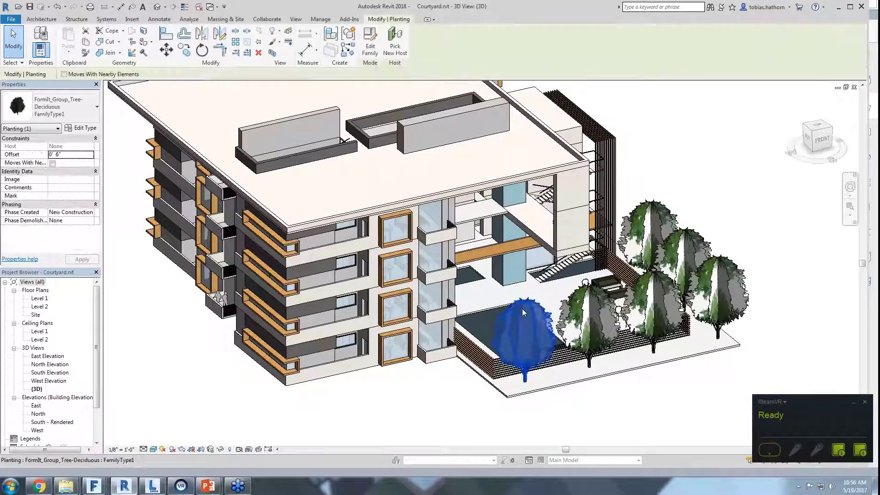
pyautogui.rightClick(523, 311)
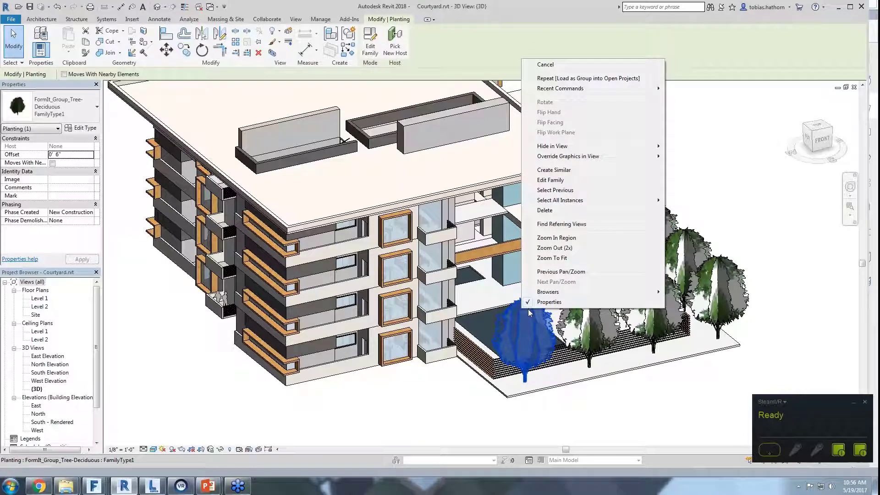
pyautogui.moveTo(568, 203)
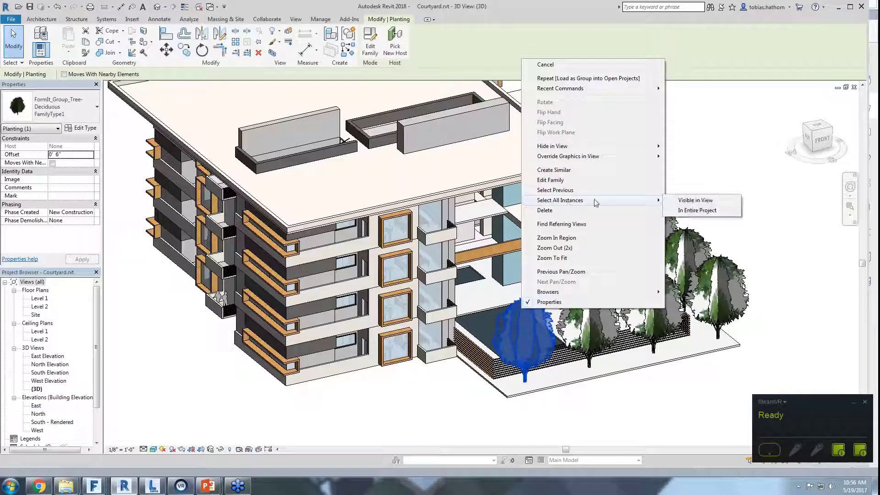
pyautogui.click(710, 214)
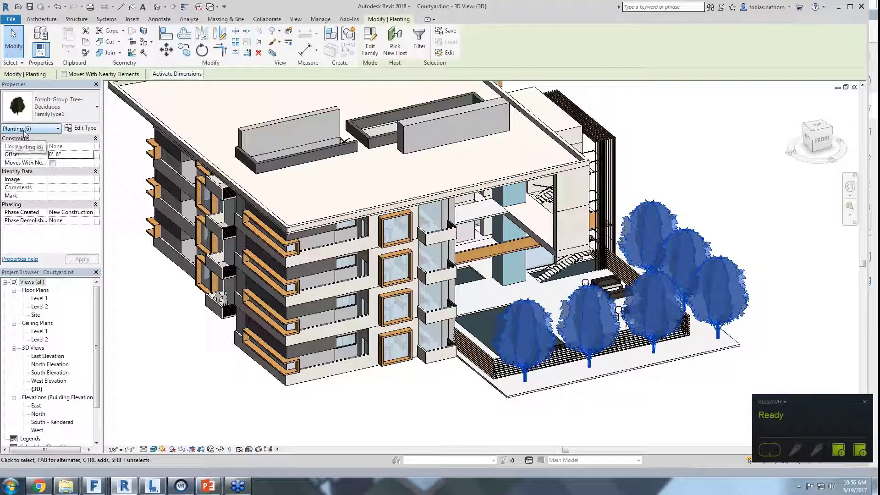
pyautogui.click(52, 112)
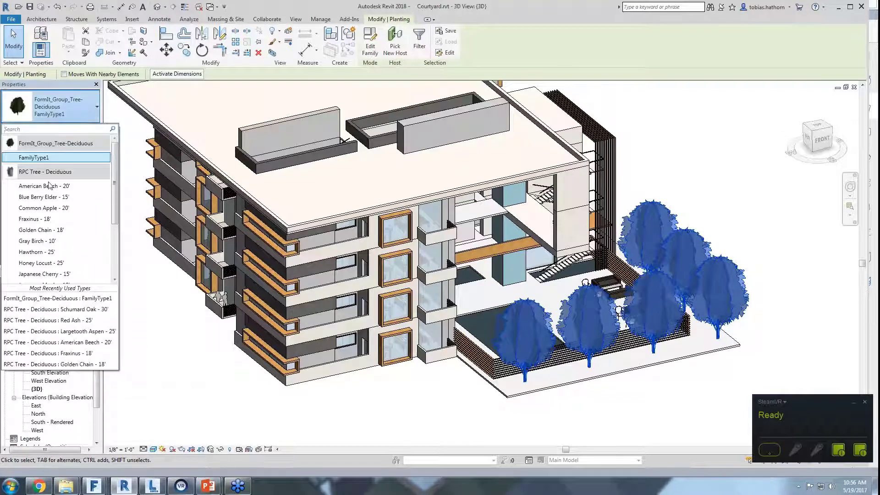
pyautogui.scroll(-3, 49, 218)
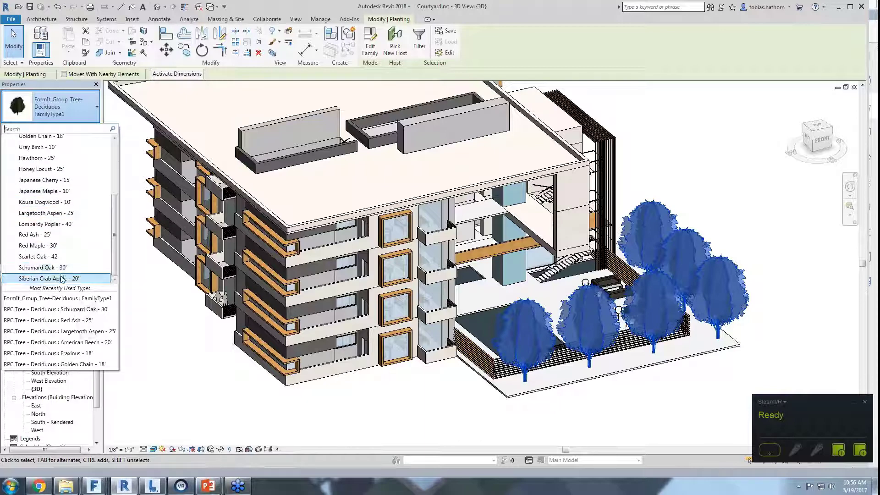
pyautogui.click(40, 268)
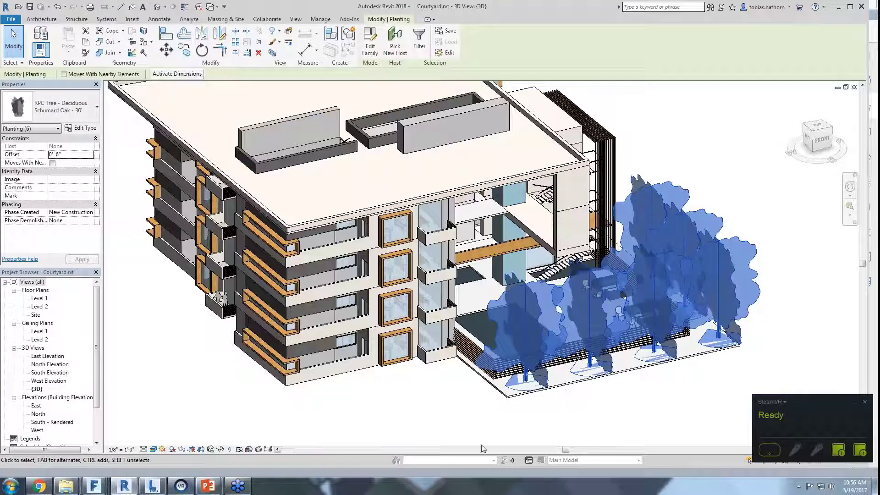
pyautogui.click(418, 399)
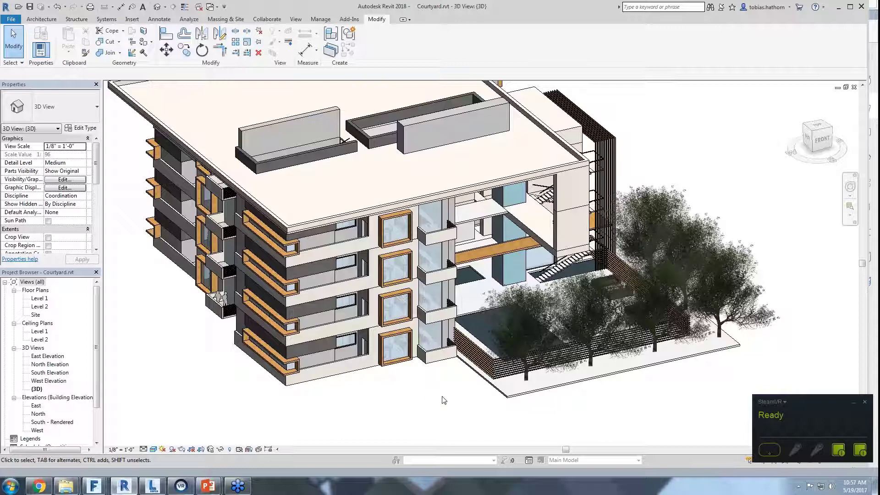
# In the Level 1 floor plan, place a perspective camera southwest of the building aimed toward the northern unit, dismissing the save reminder.
pyautogui.scroll(-5, 434, 397)
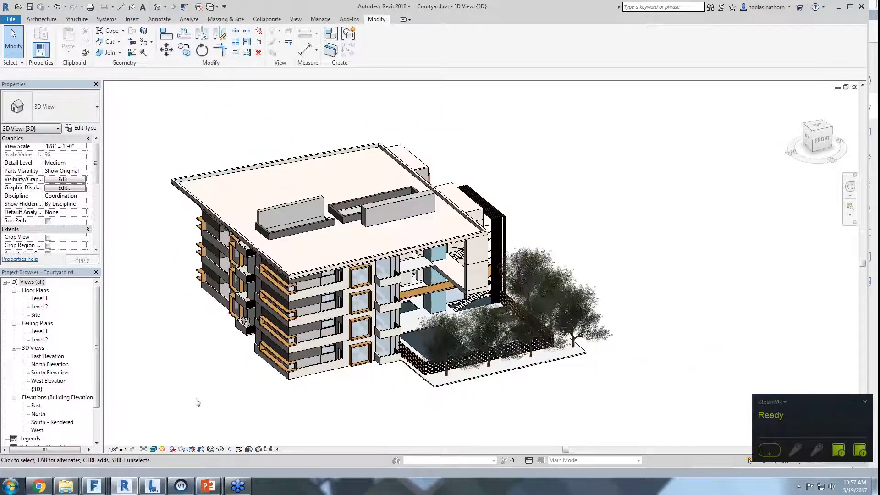
pyautogui.doubleClick(40, 298)
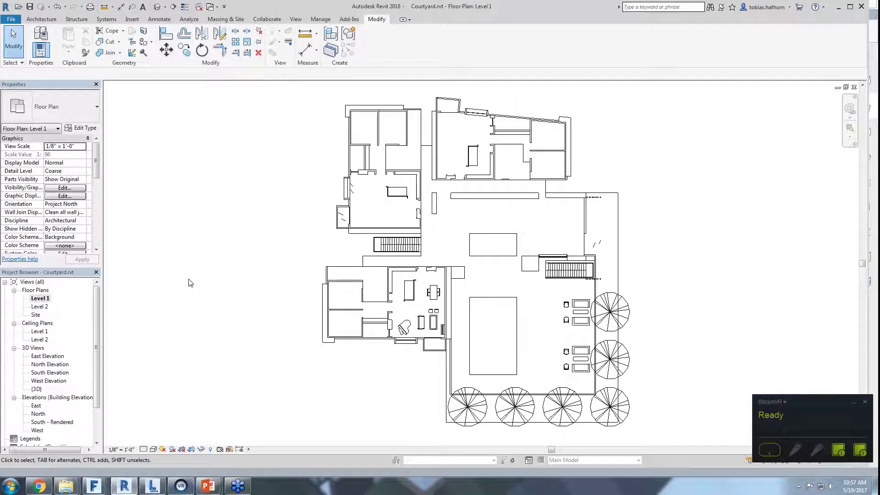
pyautogui.click(165, 8)
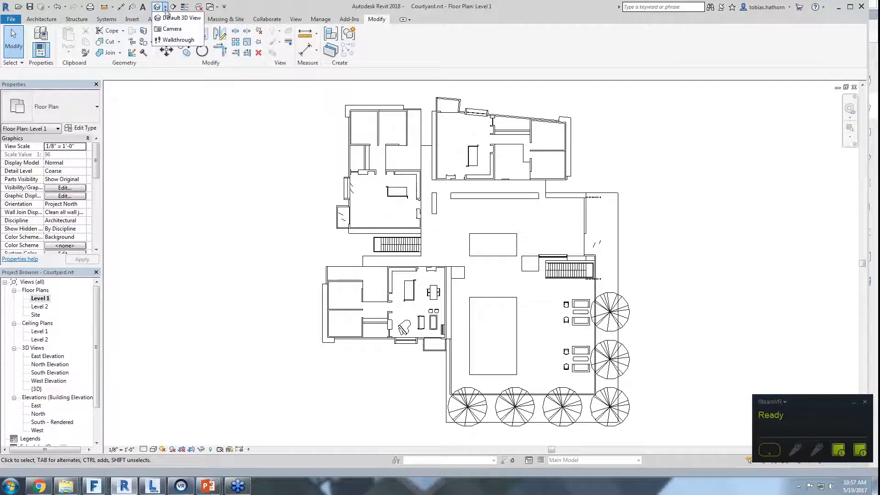
pyautogui.click(168, 29)
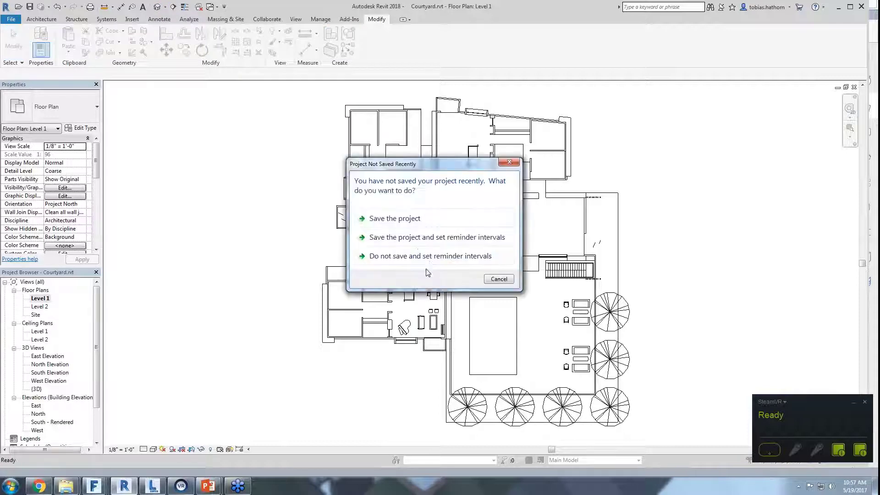
pyautogui.click(508, 162)
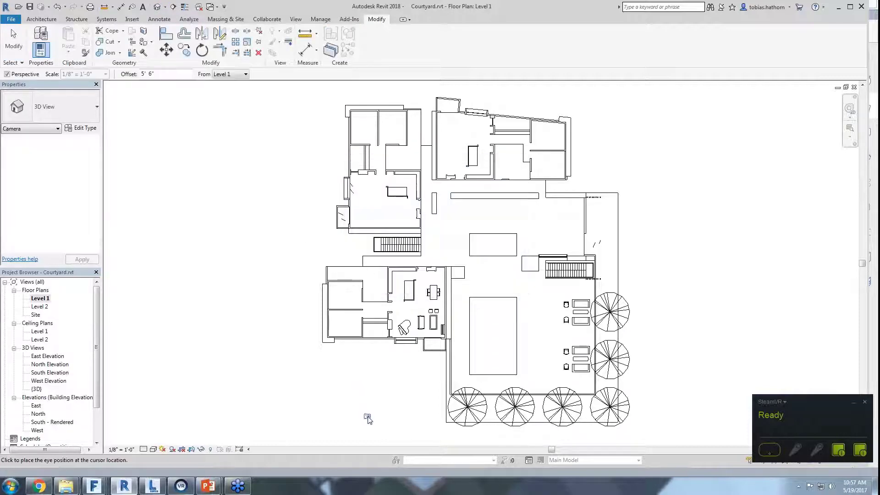
pyautogui.scroll(-3, 367, 363)
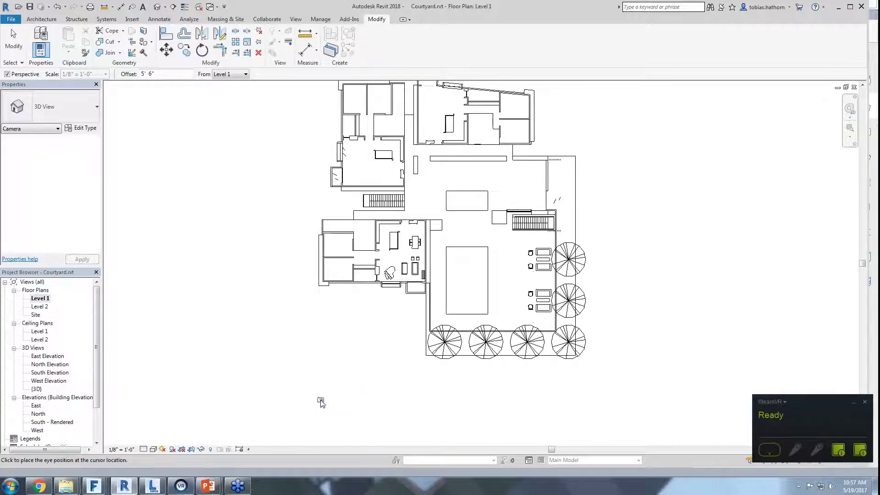
pyautogui.click(319, 401)
pyautogui.click(453, 155)
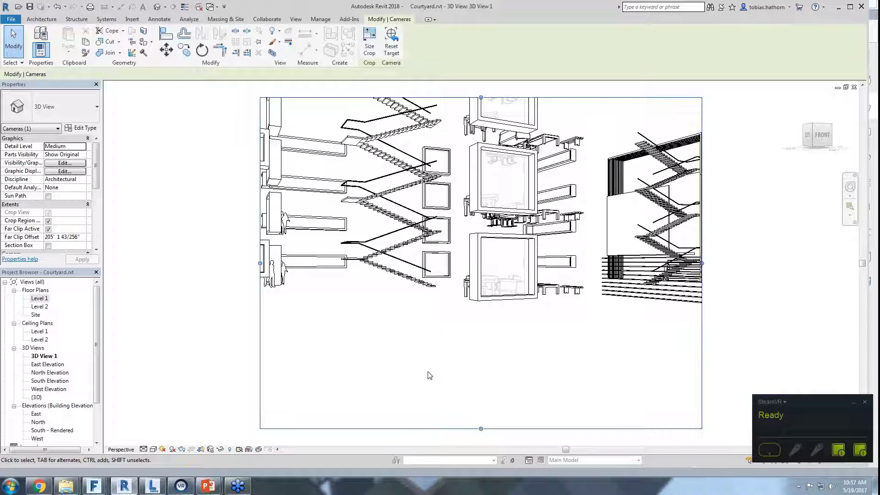
# Turn on visibility of the Mass category in the new camera view's Visibility/Graphic Overrides.
pyautogui.press('v')
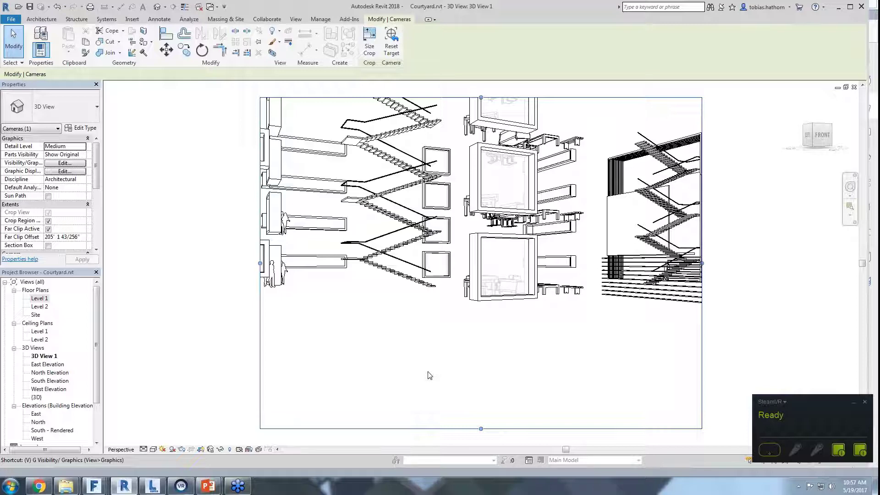
pyautogui.press('g')
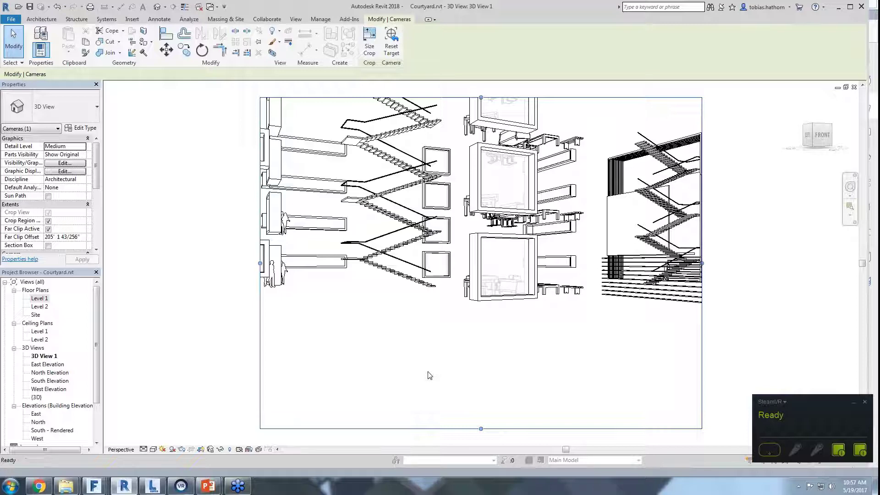
pyautogui.click(297, 260)
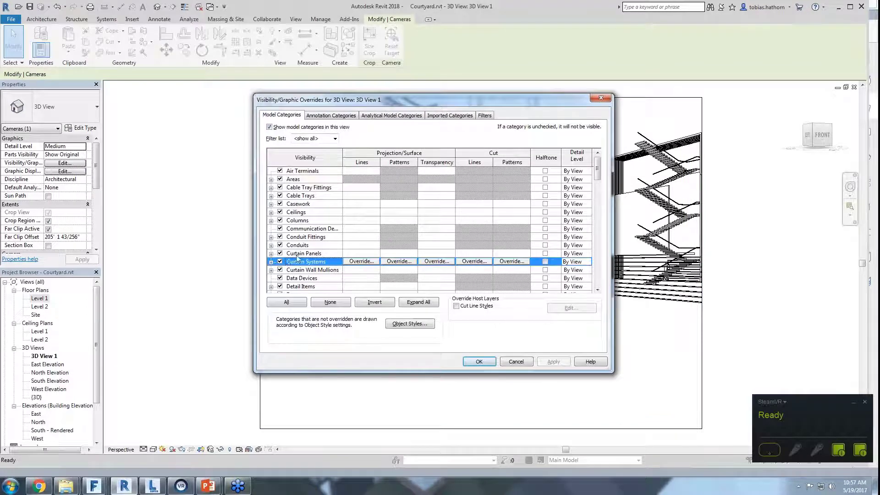
pyautogui.press('m')
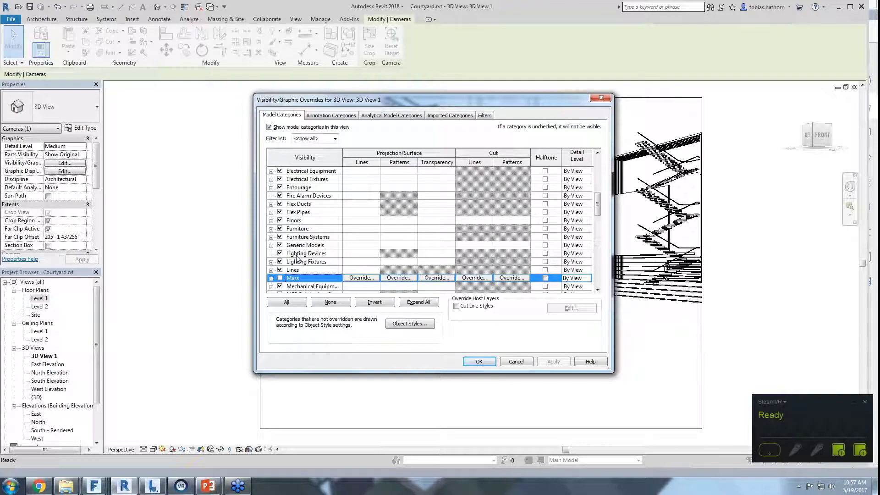
pyautogui.click(280, 278)
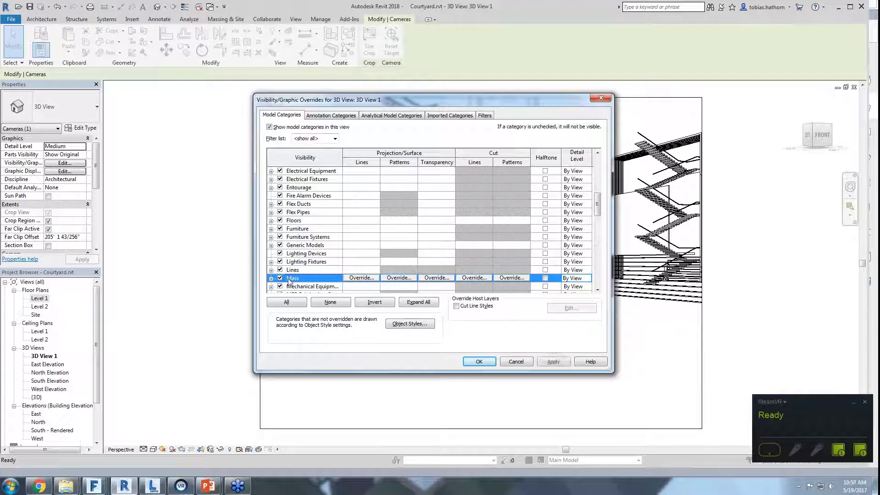
pyautogui.click(479, 362)
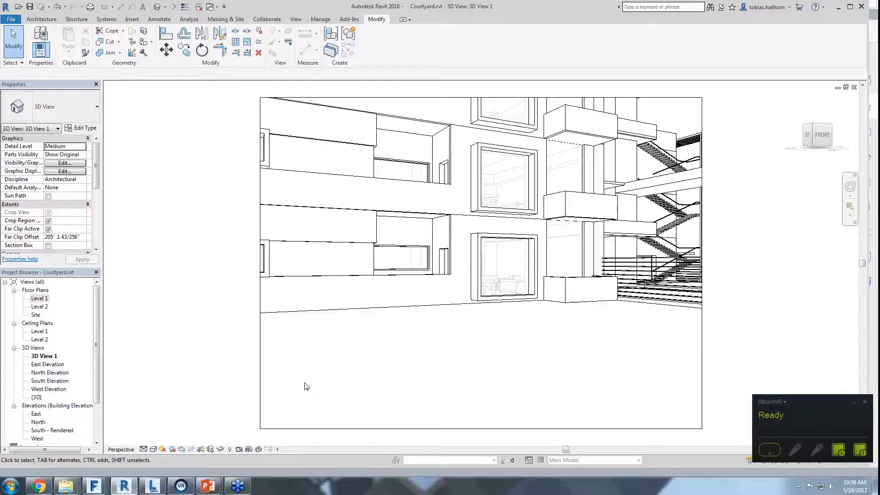
# Resize the camera view's crop region to 12" wide by 6" high using the Field of view option.
pyautogui.click(260, 370)
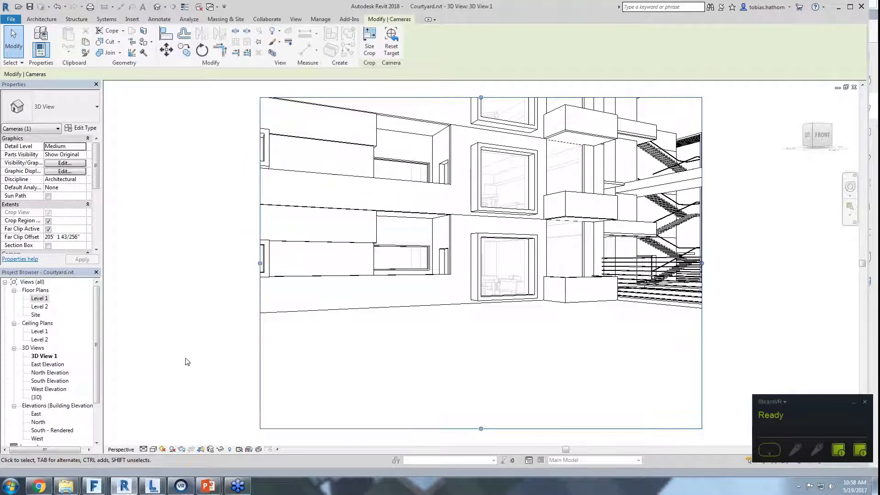
pyautogui.click(370, 46)
pyautogui.click(372, 212)
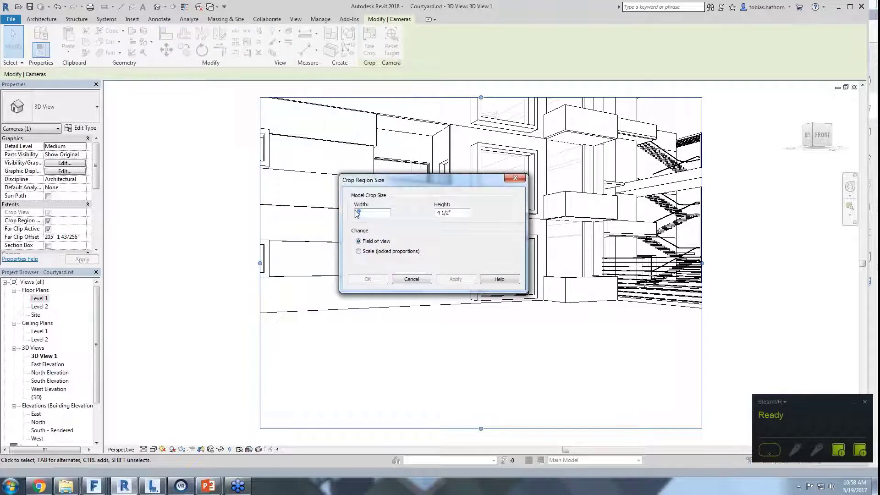
pyautogui.write('12')
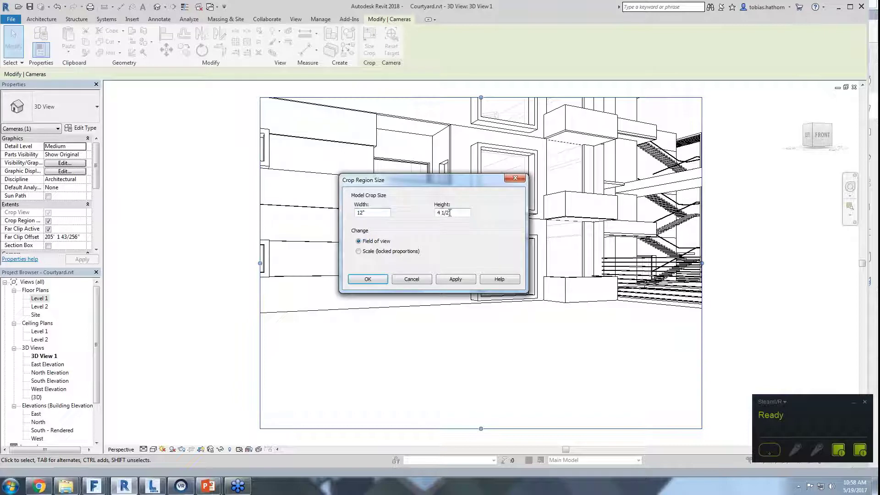
pyautogui.doubleClick(441, 212)
pyautogui.write('6')
pyautogui.click(368, 280)
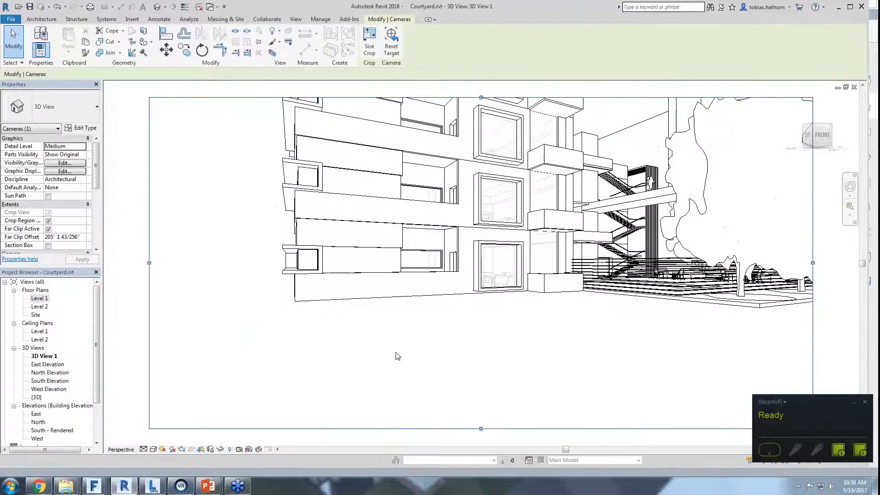
# Reorient the camera with the navigation wheel to frame the full facade and courtyard trees, save the view, and exit the wheel.
pyautogui.scroll(-1, 298, 360)
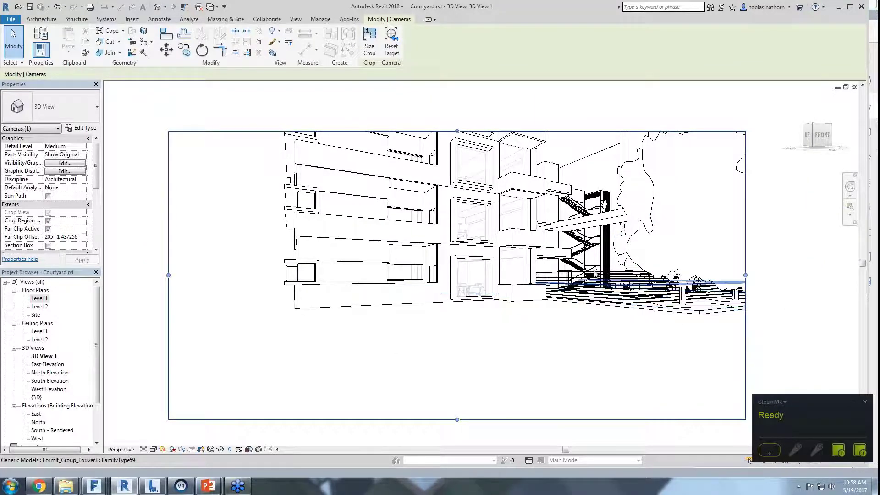
pyautogui.click(850, 187)
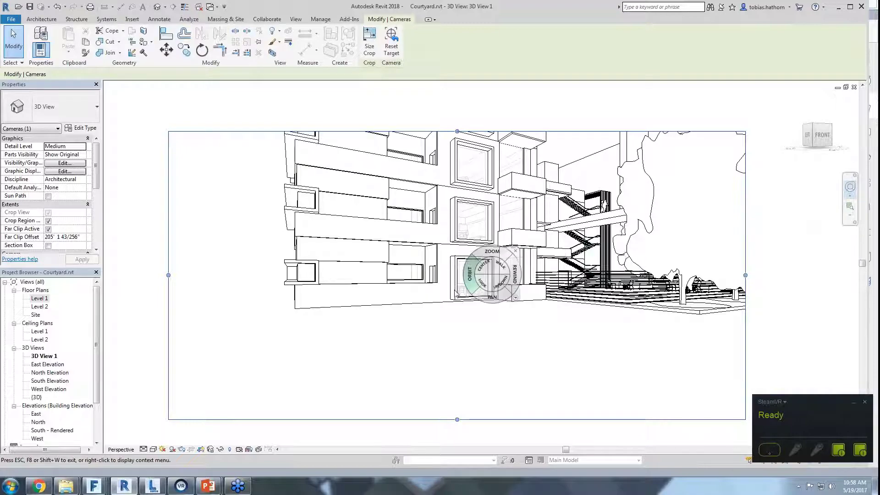
pyautogui.moveTo(438, 306); pyautogui.dragTo(513, 249)
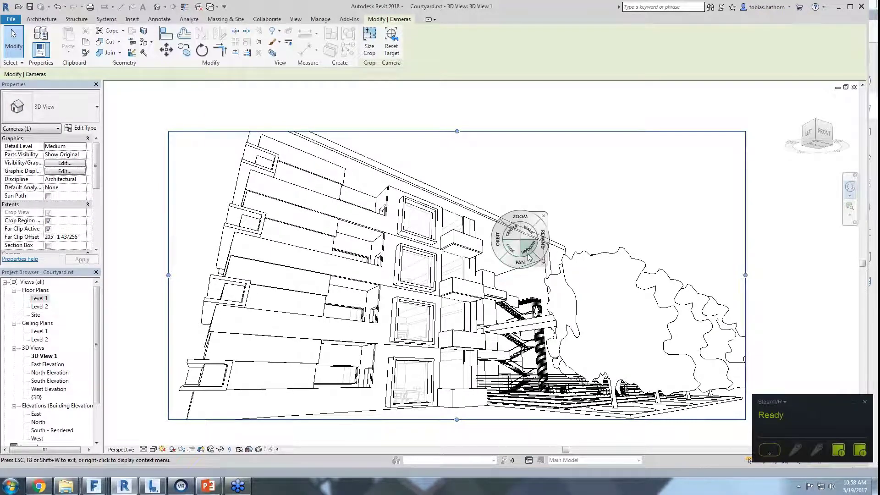
pyautogui.moveTo(522, 260); pyautogui.dragTo(531, 265)
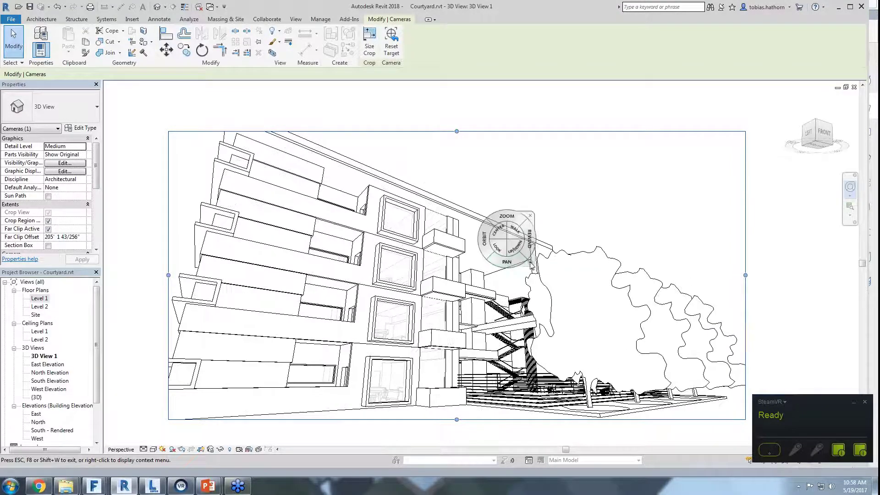
pyautogui.click(532, 265)
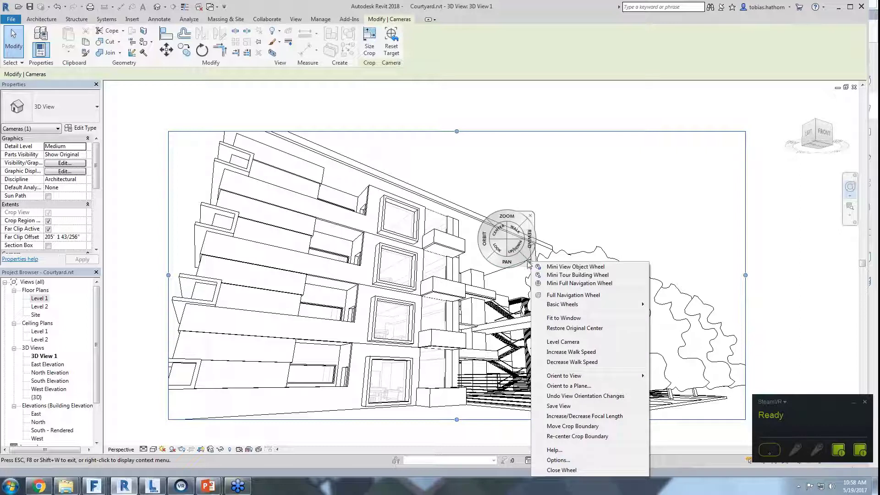
pyautogui.click(555, 406)
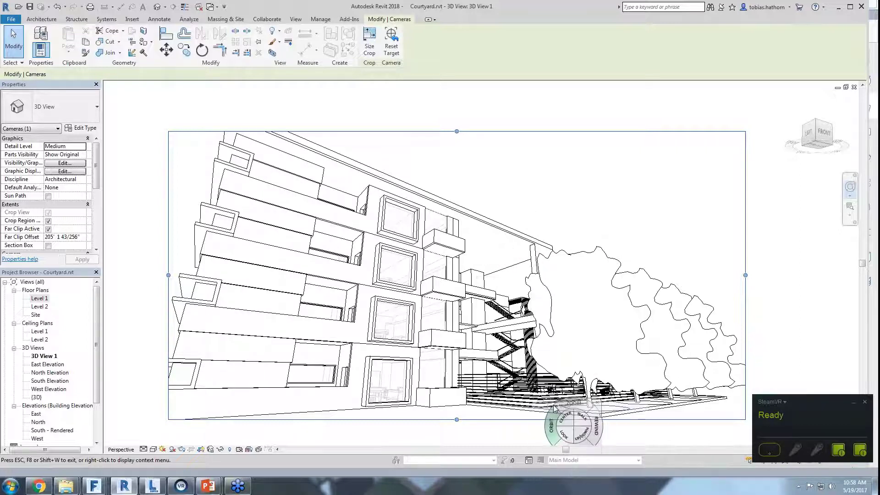
pyautogui.click(641, 163)
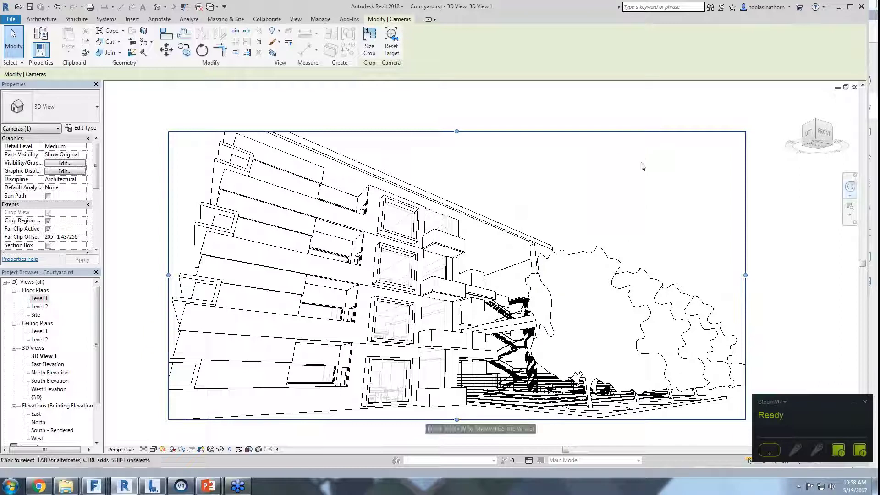
pyautogui.click(779, 250)
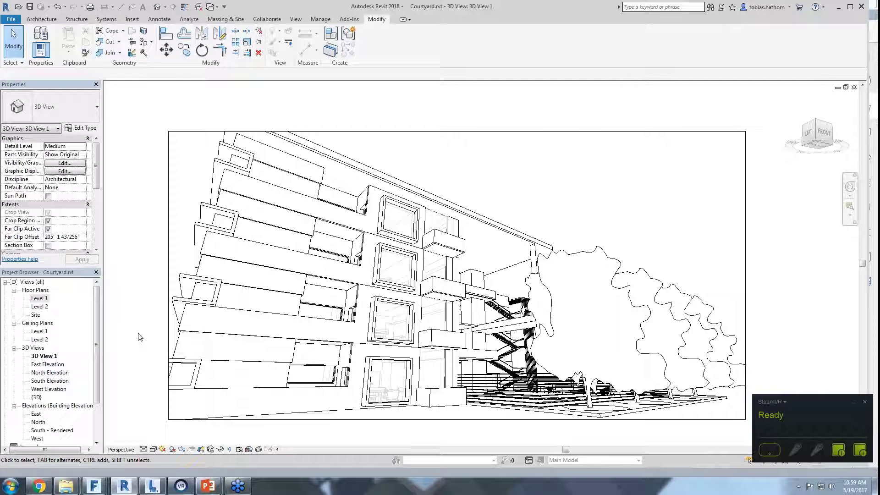
# Set the camera view's visual style to Realistic.
pyautogui.click(153, 449)
pyautogui.click(169, 429)
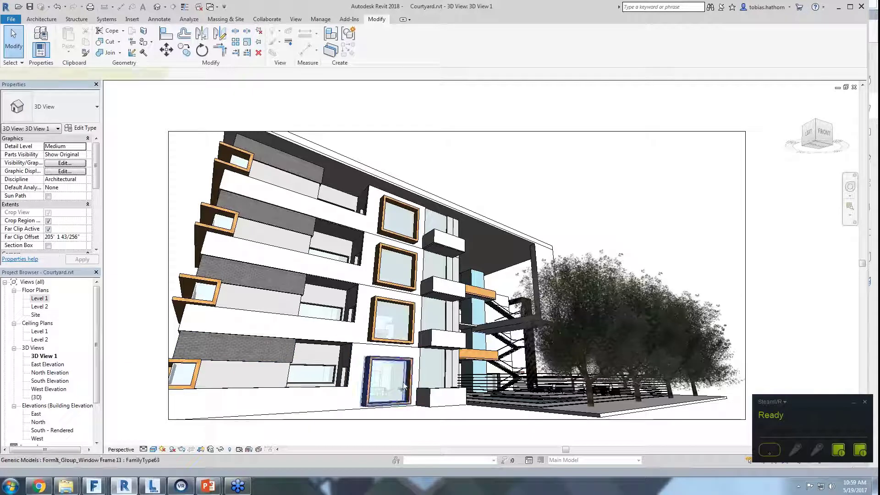
# Search the project's materials for "formit" in the Material Browser and select the FormIt-Glass material.
pyautogui.click(403, 387)
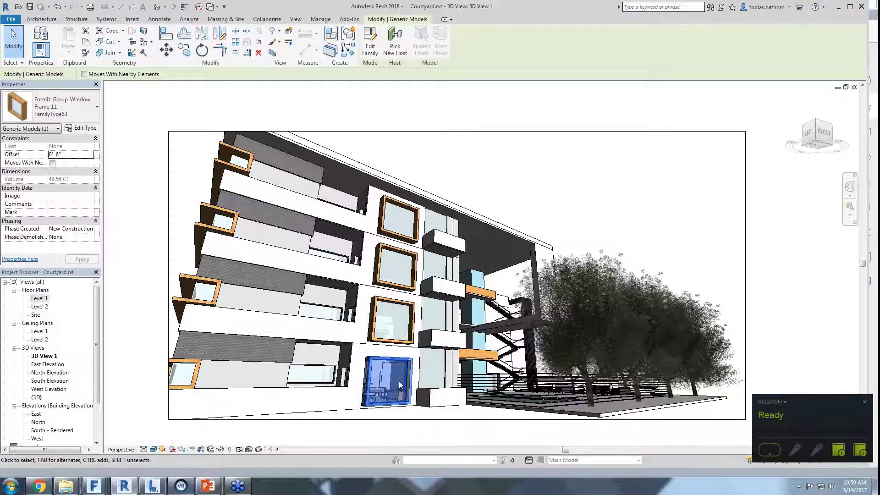
pyautogui.click(158, 99)
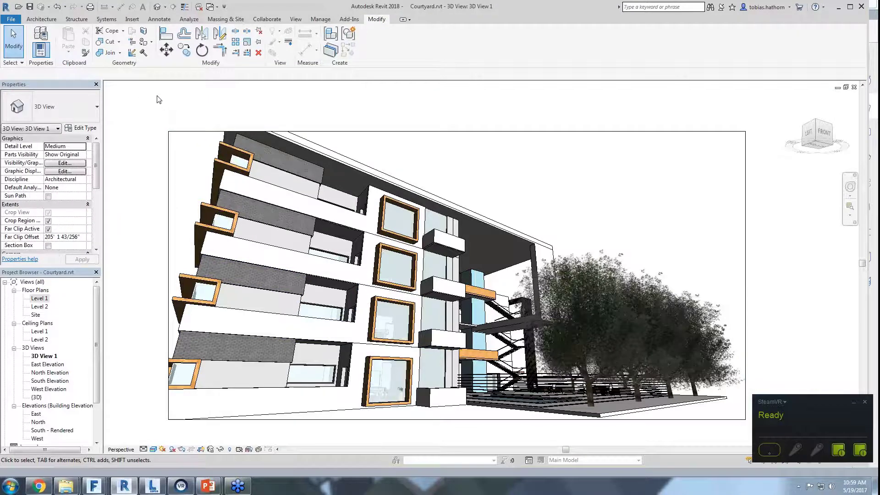
pyautogui.click(320, 20)
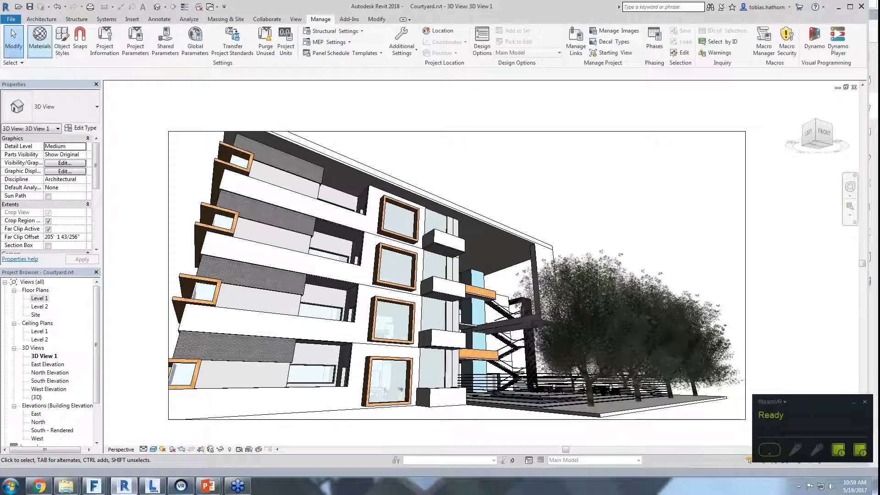
pyautogui.click(40, 41)
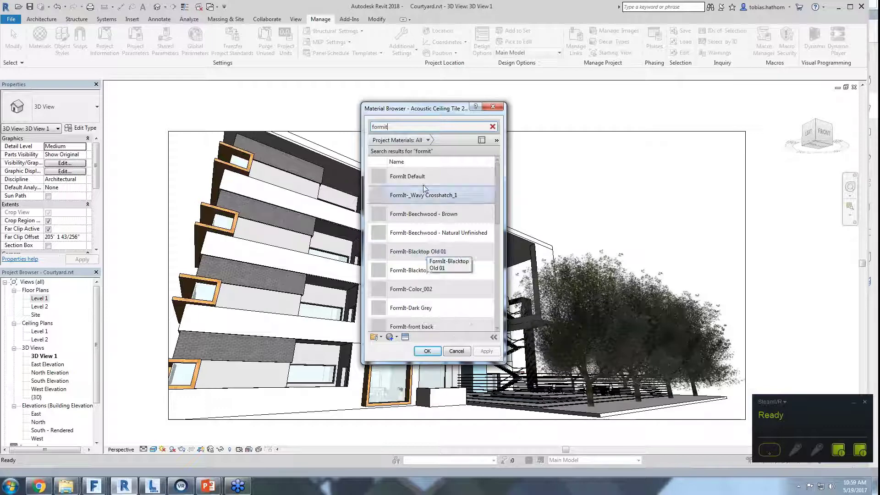
pyautogui.scroll(-3, 426, 206)
pyautogui.click(427, 316)
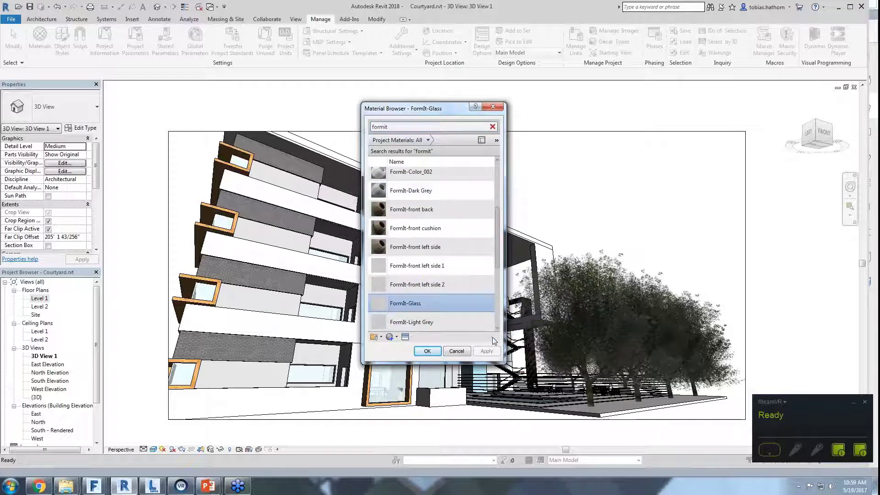
# Open the Asset Browser, show the library pane in an enlarged Material Browser, and cancel out of the material settings.
pyautogui.click(405, 336)
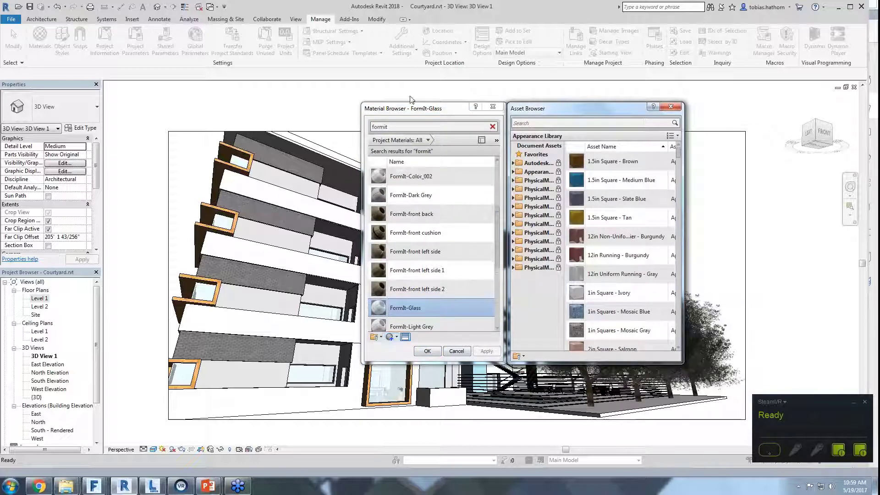
pyautogui.click(496, 139)
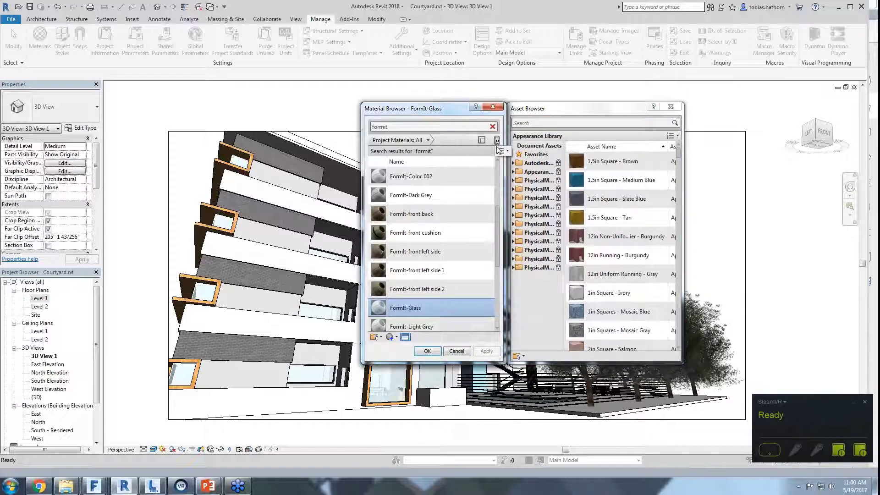
pyautogui.click(463, 104)
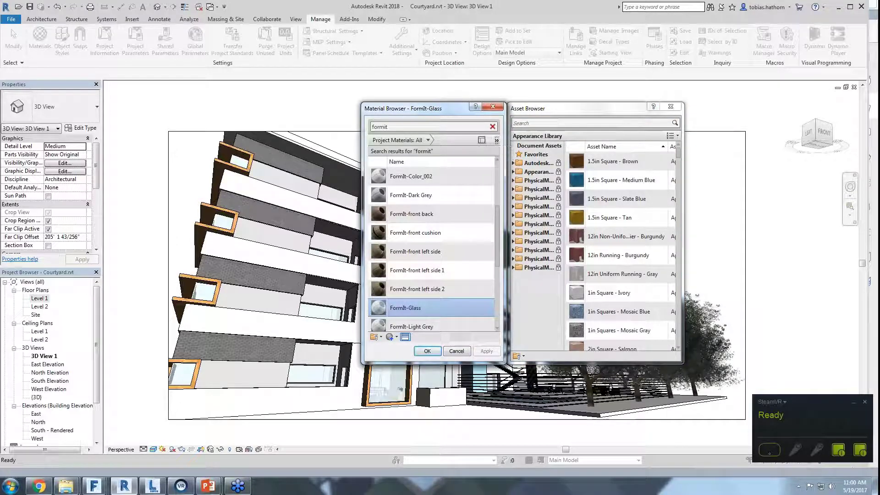
pyautogui.click(480, 140)
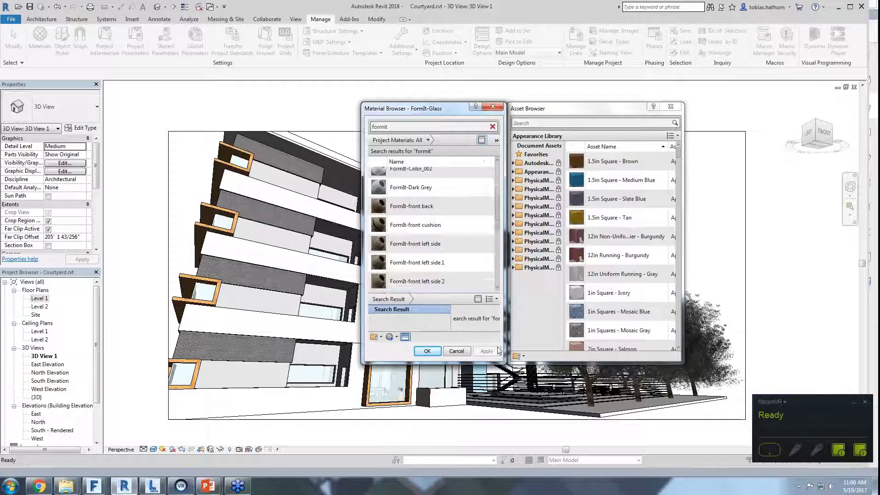
pyautogui.moveTo(504, 362); pyautogui.dragTo(594, 400)
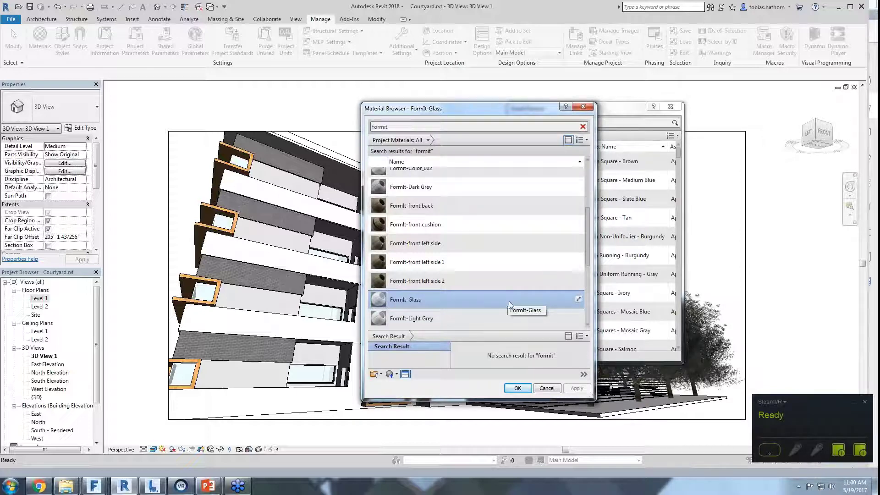
pyautogui.click(547, 388)
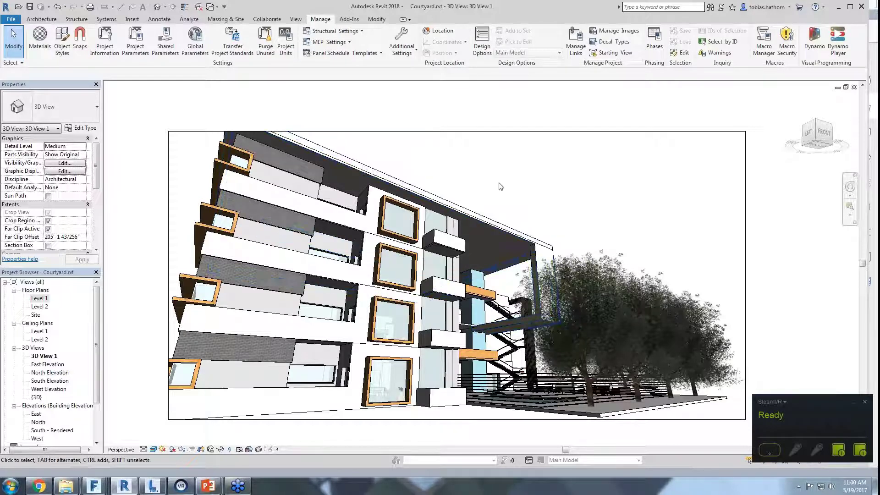
# Review the model categories in the camera view's Visibility/Graphic Overrides and leave without making changes.
pyautogui.press('v')
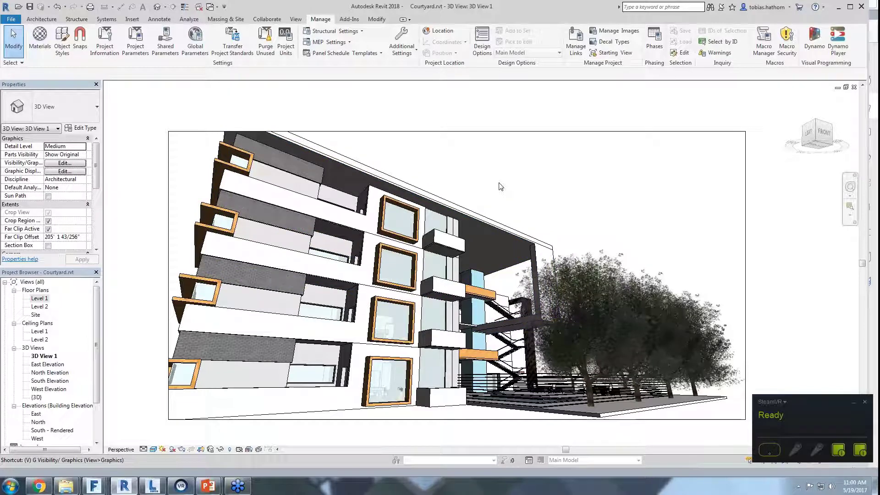
pyautogui.press('g')
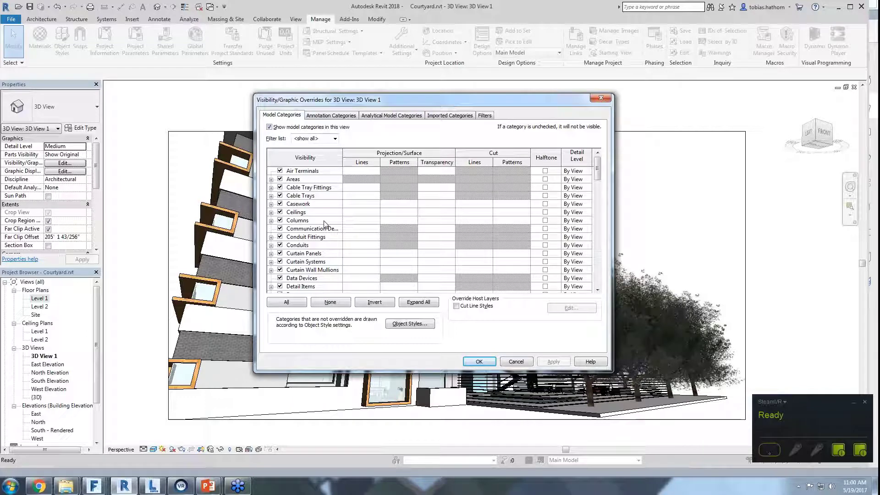
pyautogui.click(515, 362)
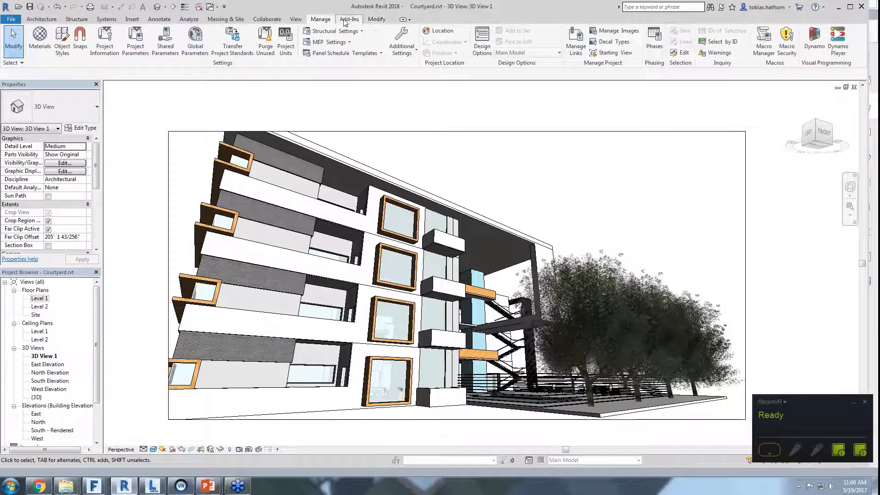
# Examine the Go Live settings for 3D View 1, including its detail-level advice and advanced options, and close the dialog without exporting.
pyautogui.click(295, 19)
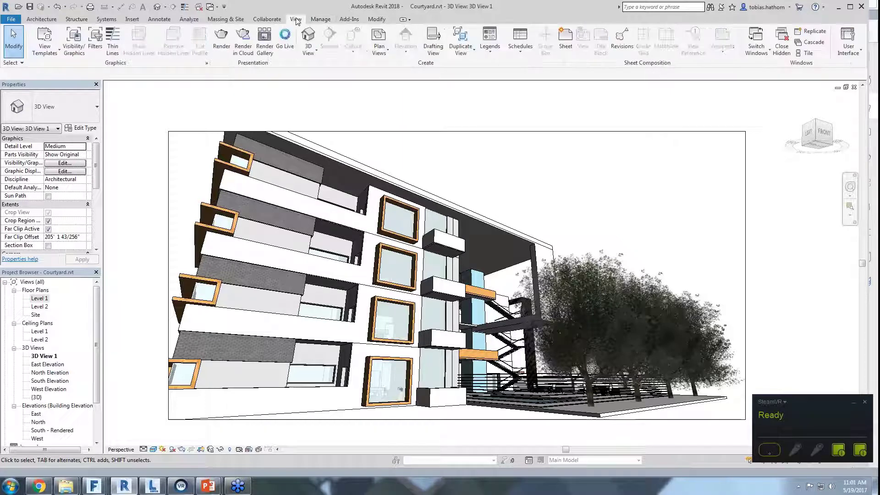
pyautogui.click(281, 41)
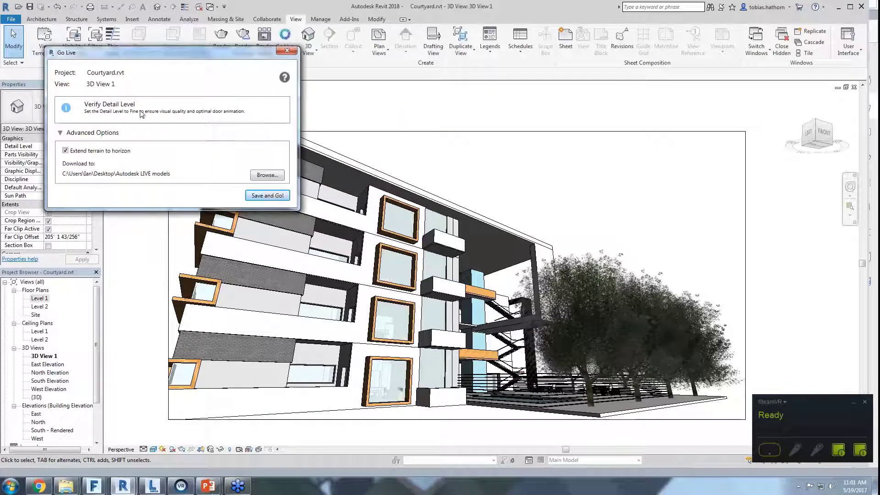
pyautogui.moveTo(96, 116)
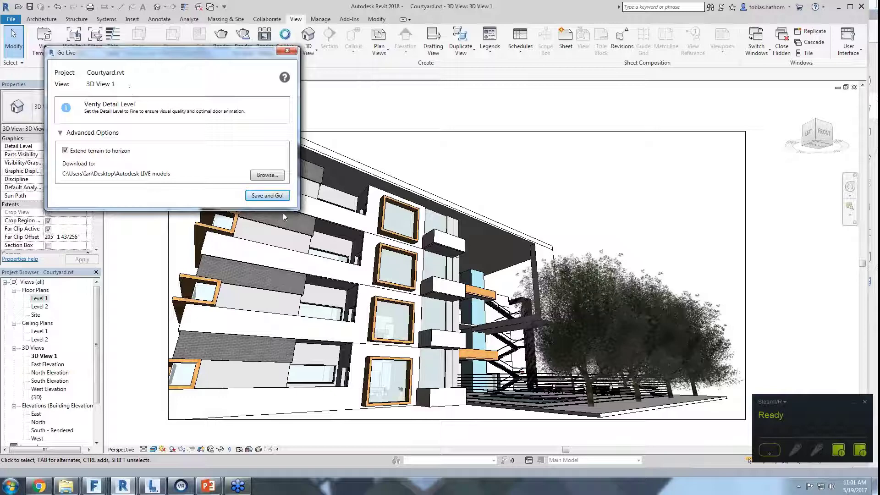
pyautogui.click(287, 50)
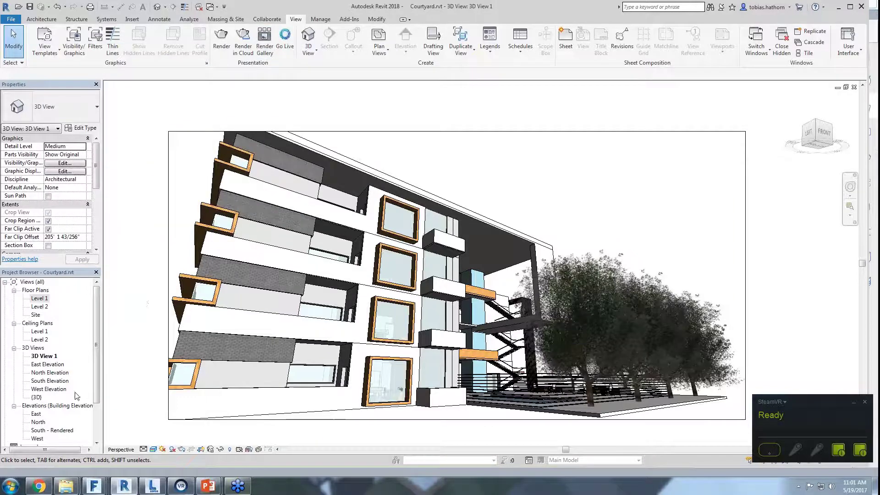
# Open the South - Rendered elevation, check whether Go Live accepts this view, and close the Go Live dialog.
pyautogui.doubleClick(58, 431)
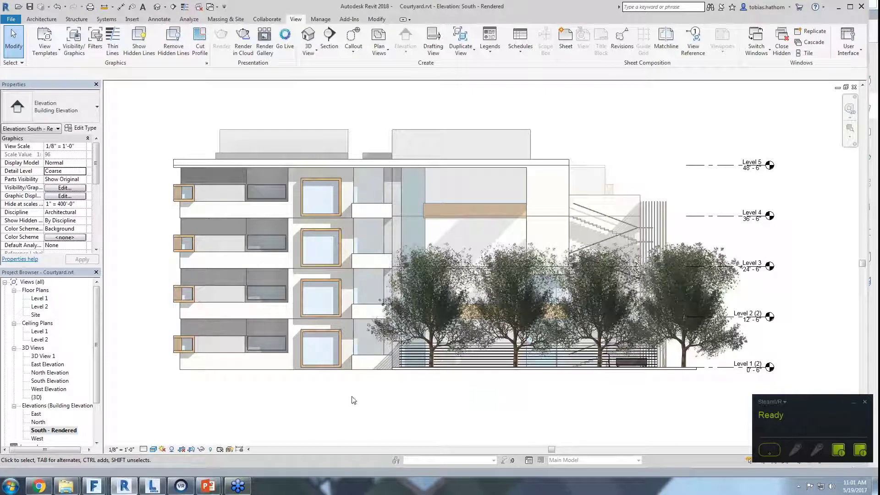
pyautogui.click(287, 35)
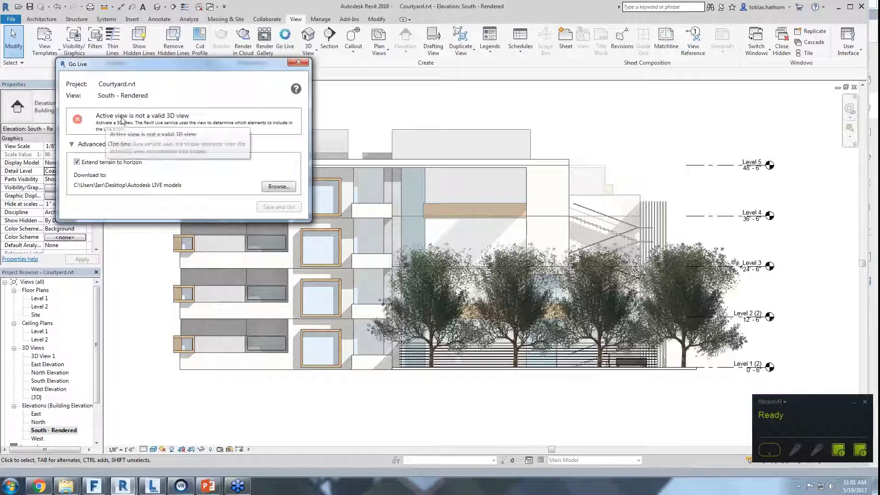
pyautogui.click(298, 62)
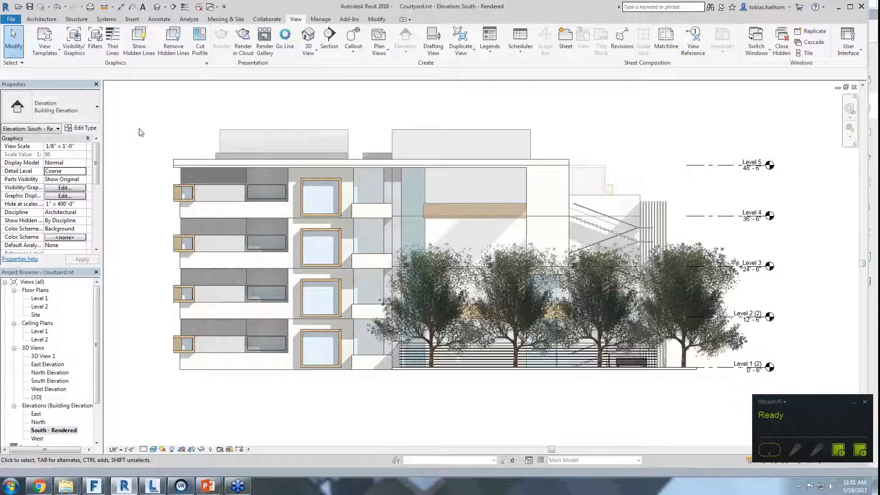
# Review the South - Rendered elevation's shadow, depth cueing and lighting settings in Graphic Display Options and cancel without changes.
pyautogui.press('g')
pyautogui.press('d')
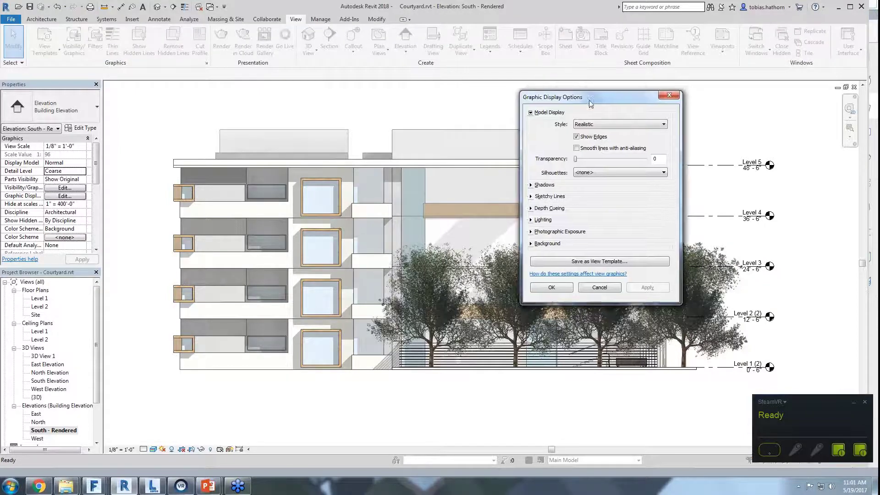
pyautogui.moveTo(589, 96); pyautogui.dragTo(452, 111)
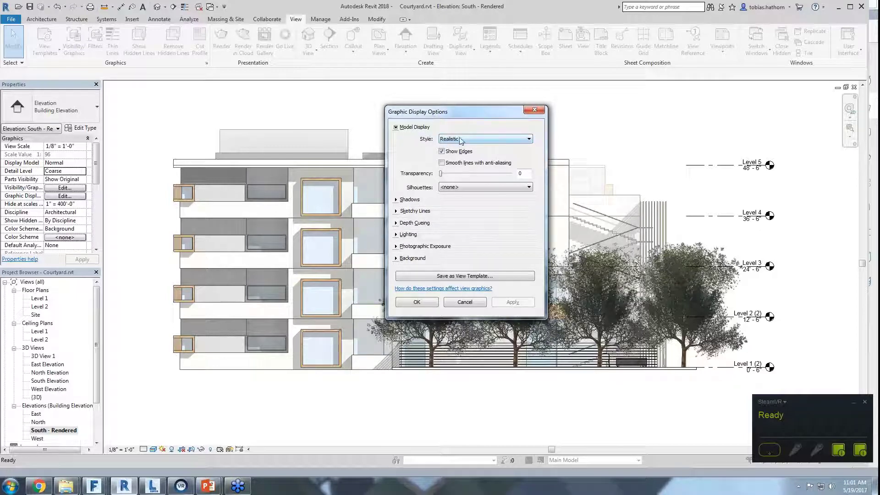
pyautogui.click(395, 199)
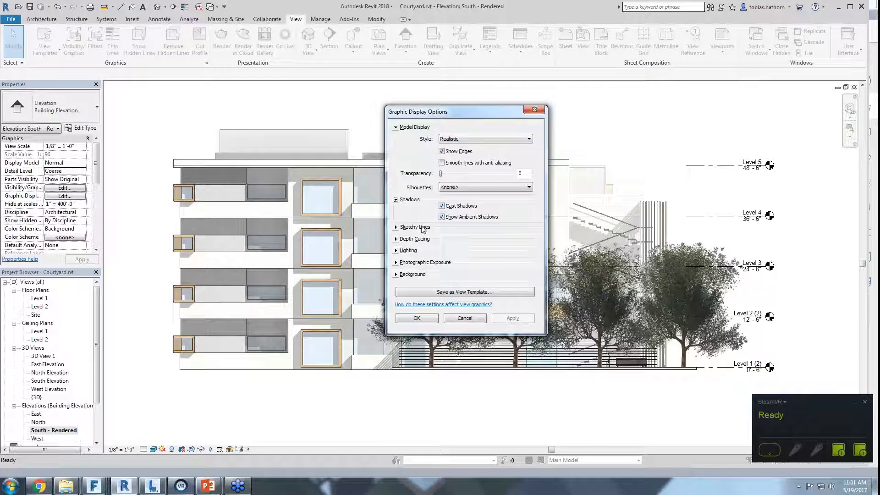
pyautogui.click(395, 239)
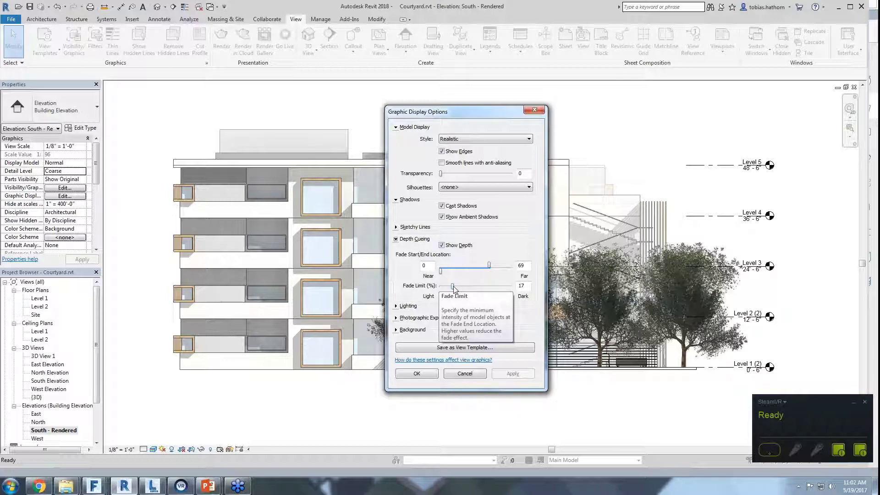
pyautogui.click(396, 306)
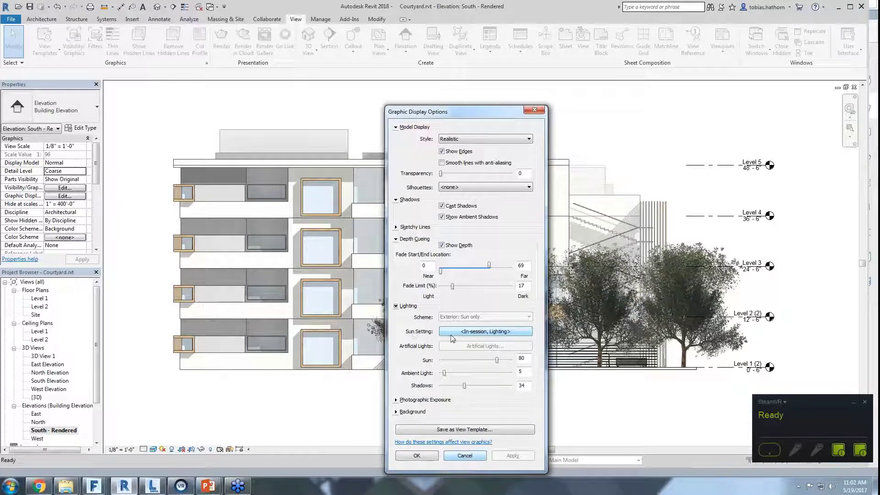
pyautogui.click(463, 456)
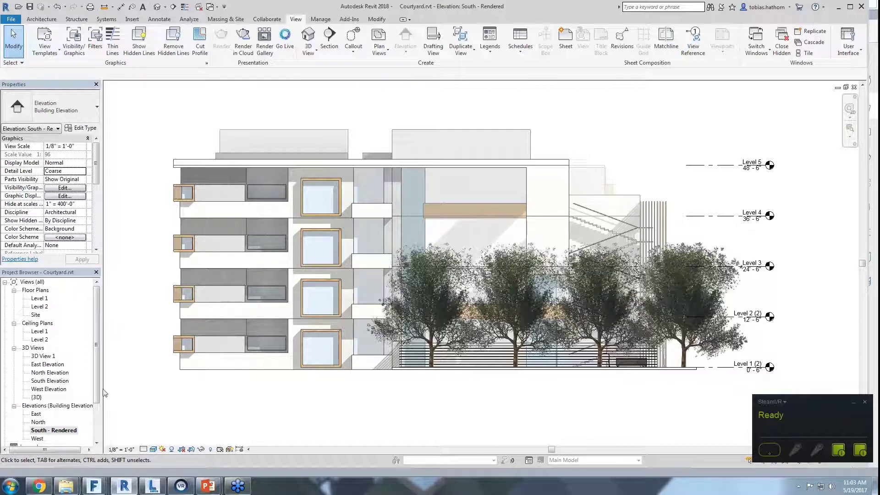
# Switch to the FormItFriday folder in Windows Explorer and open its Courtyard_FormIt subfolder to examine the exported material textures.
pyautogui.moveTo(66, 490)
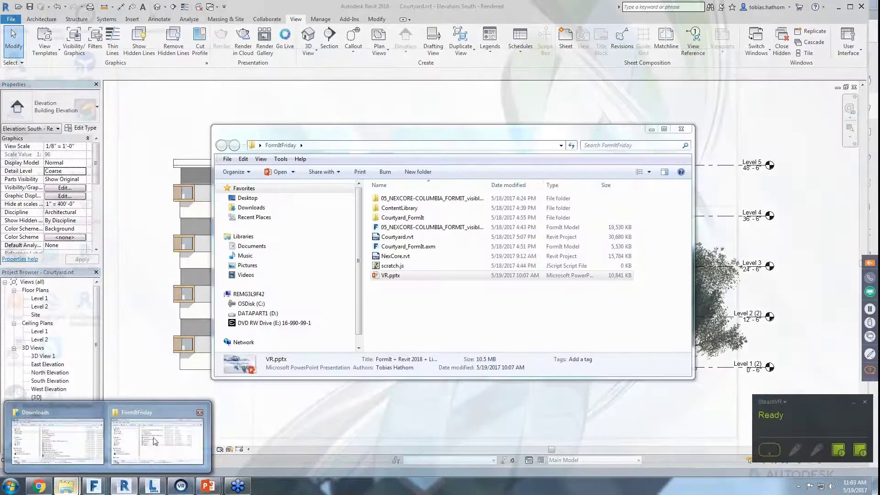
pyautogui.click(154, 442)
pyautogui.moveTo(281, 130); pyautogui.dragTo(216, 106)
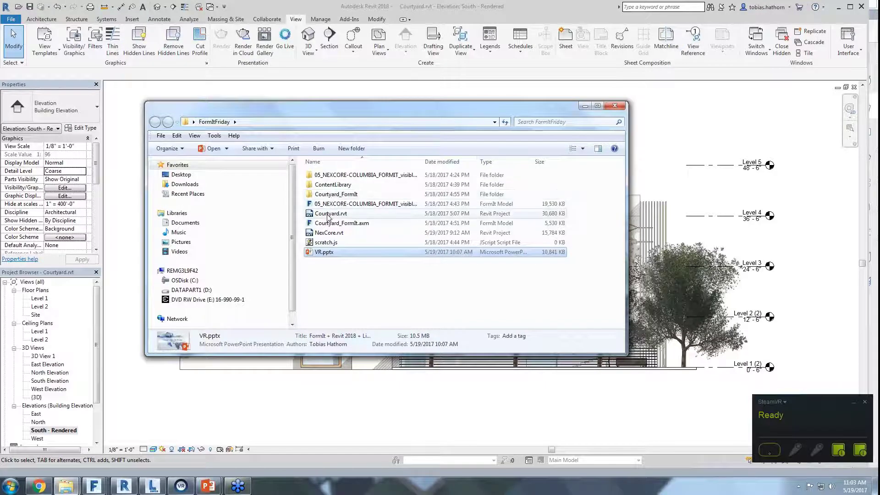
pyautogui.click(328, 224)
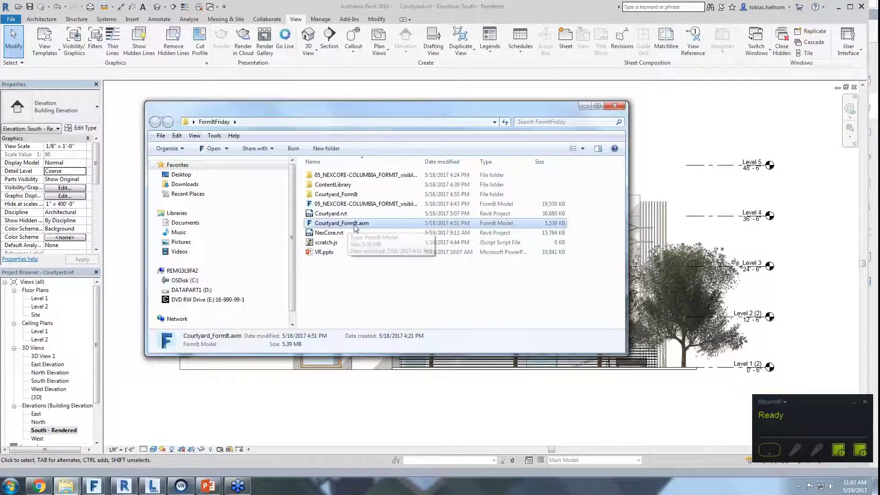
pyautogui.click(332, 213)
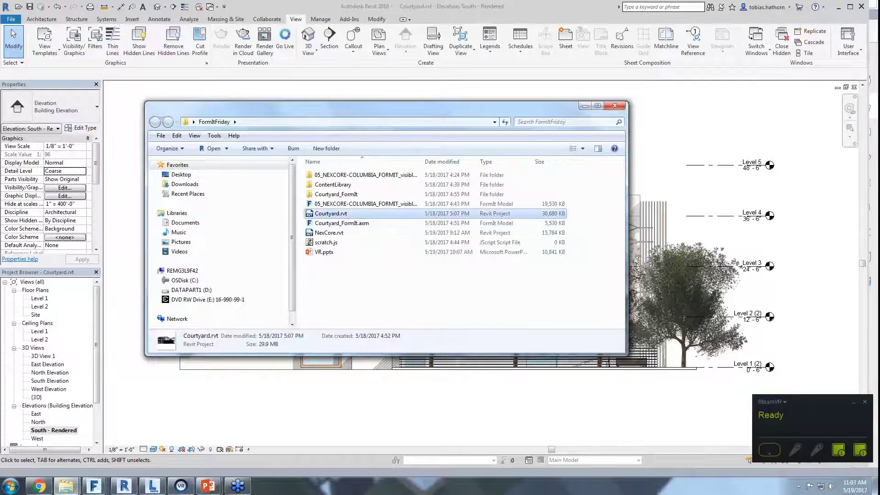
pyautogui.click(325, 196)
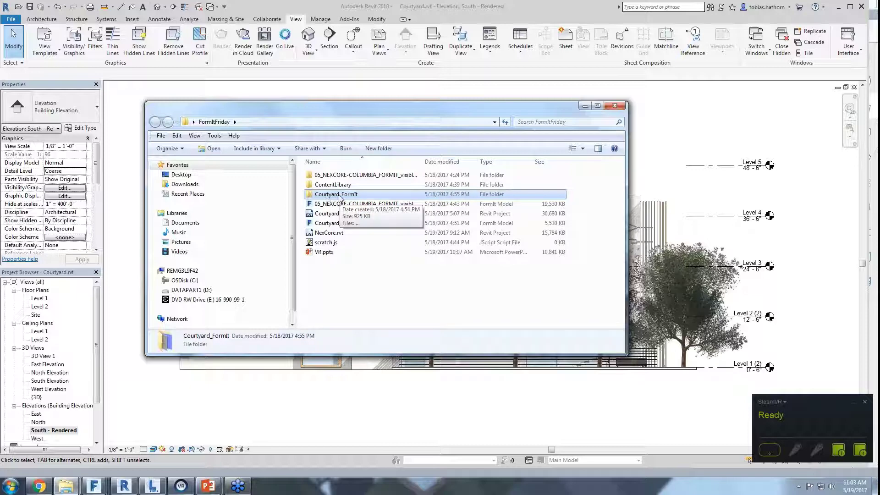
pyautogui.doubleClick(311, 196)
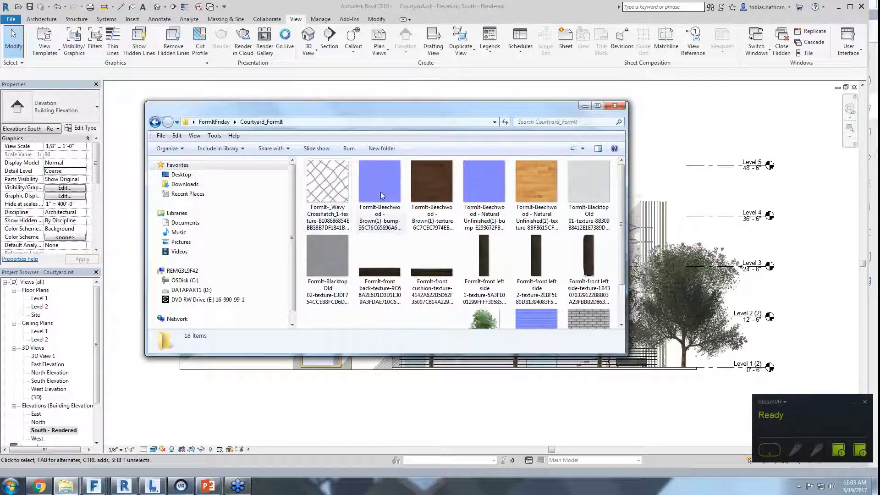
pyautogui.scroll(-2, 462, 197)
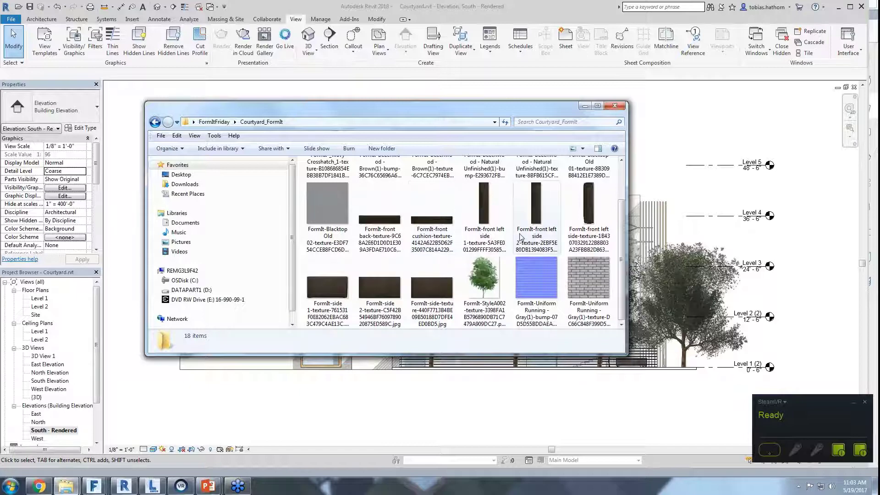
pyautogui.scroll(2, 333, 251)
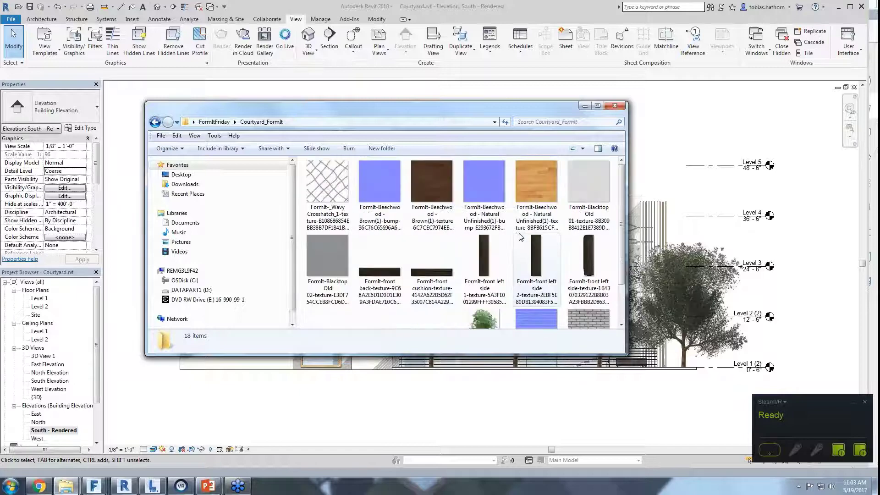
# Minimize the texture folder, switch to Autodesk Live Editor and open the Courtyard project.
pyautogui.click(585, 106)
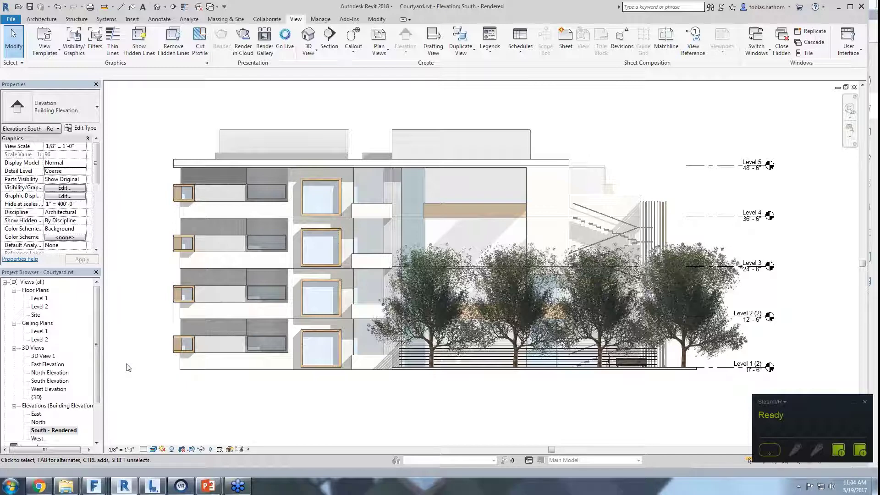
pyautogui.click(154, 487)
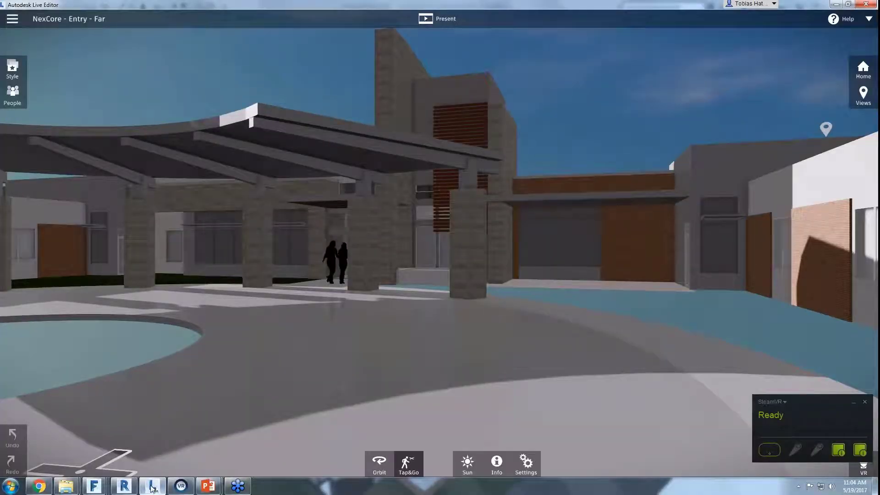
pyautogui.click(13, 21)
pyautogui.click(14, 39)
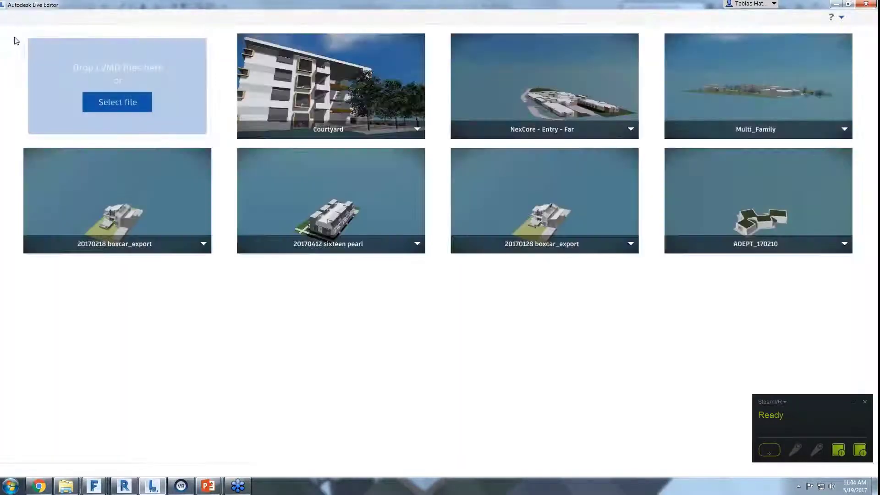
pyautogui.click(344, 79)
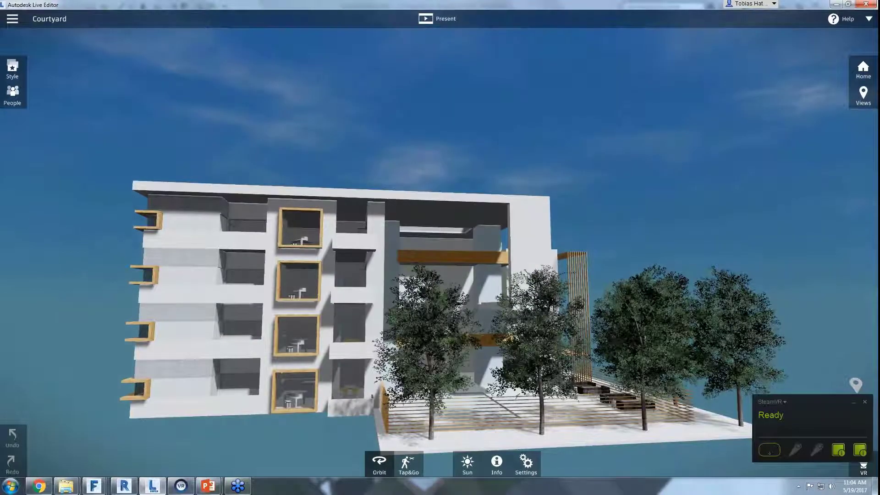
# Examine the exported courtyard building's south facade, trees and terrace from several distances and angles.
pyautogui.moveTo(123, 290); pyautogui.dragTo(392, 335)
pyautogui.scroll(-3, 372, 306)
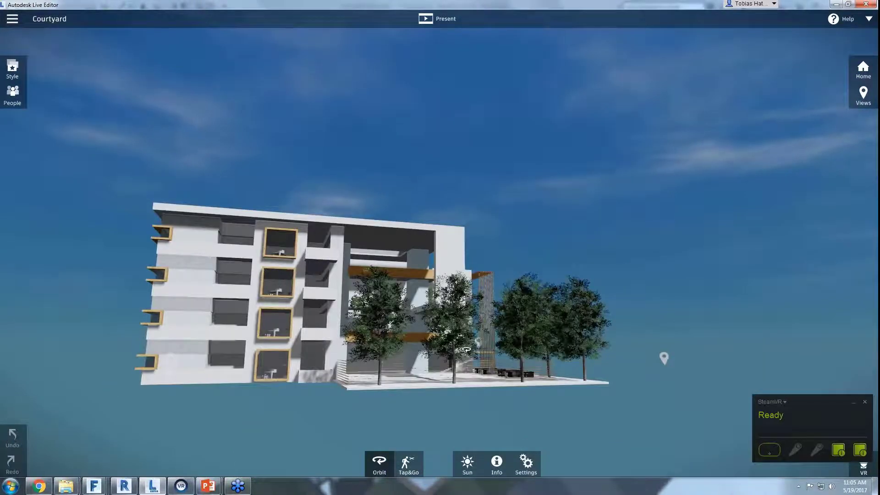
pyautogui.scroll(5, 392, 334)
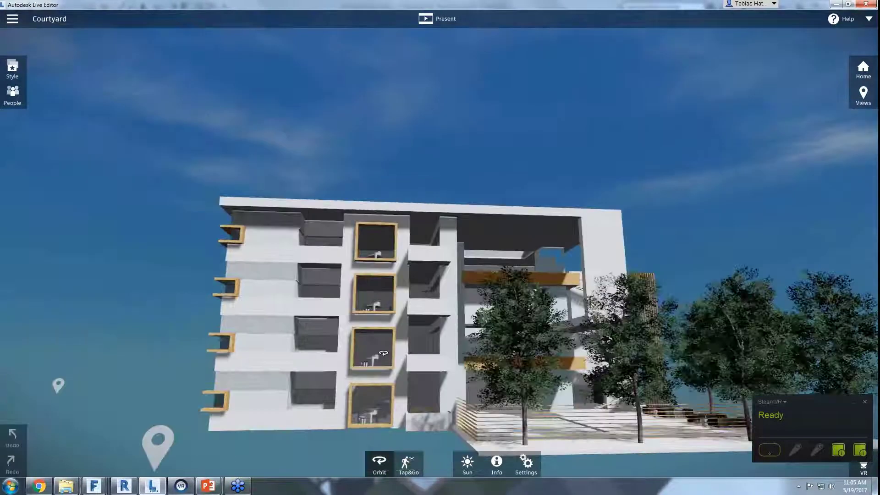
pyautogui.moveTo(383, 352); pyautogui.dragTo(477, 314)
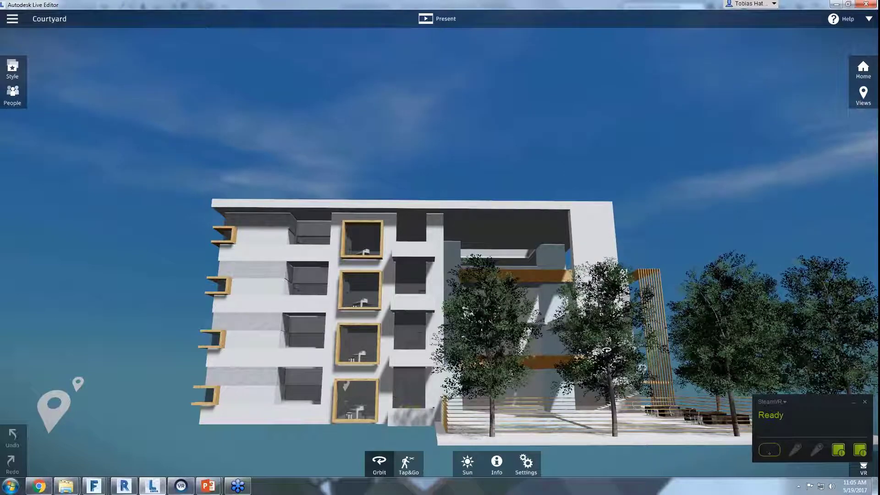
pyautogui.moveTo(605, 350); pyautogui.dragTo(642, 414)
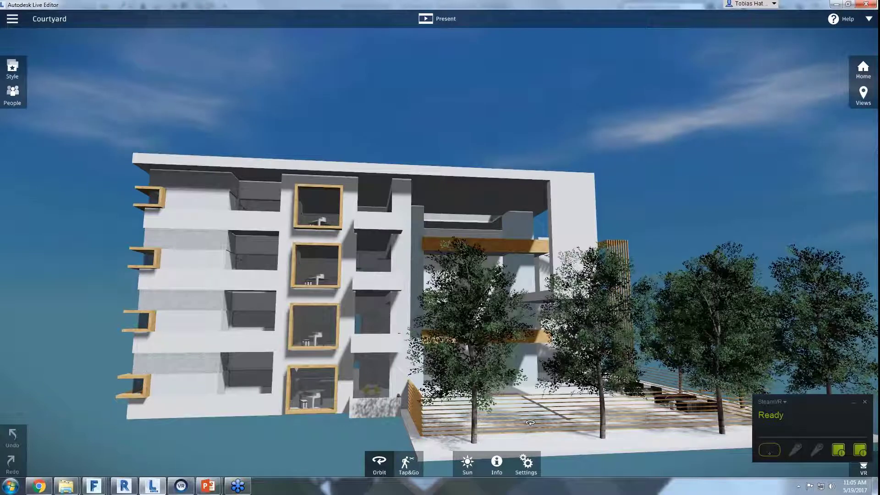
# Review the time-of-day and date options in the Sun Position settings and close them without changes.
pyautogui.click(467, 463)
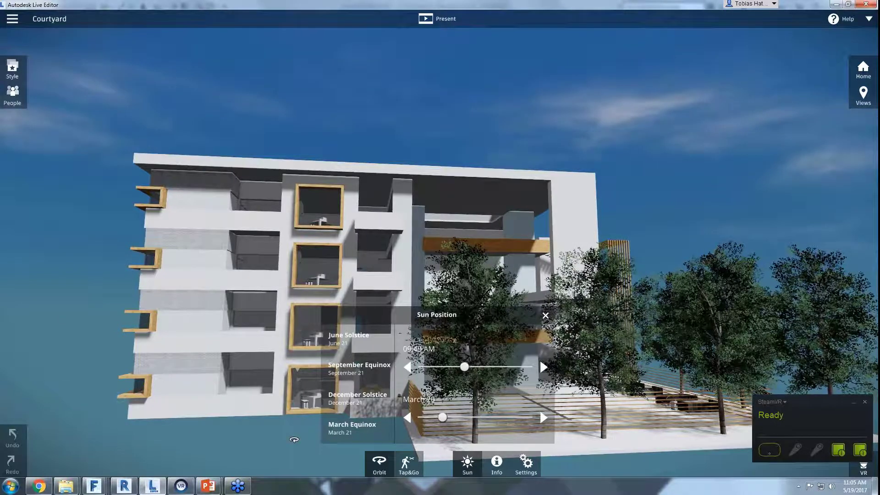
pyautogui.moveTo(294, 440); pyautogui.dragTo(44, 359)
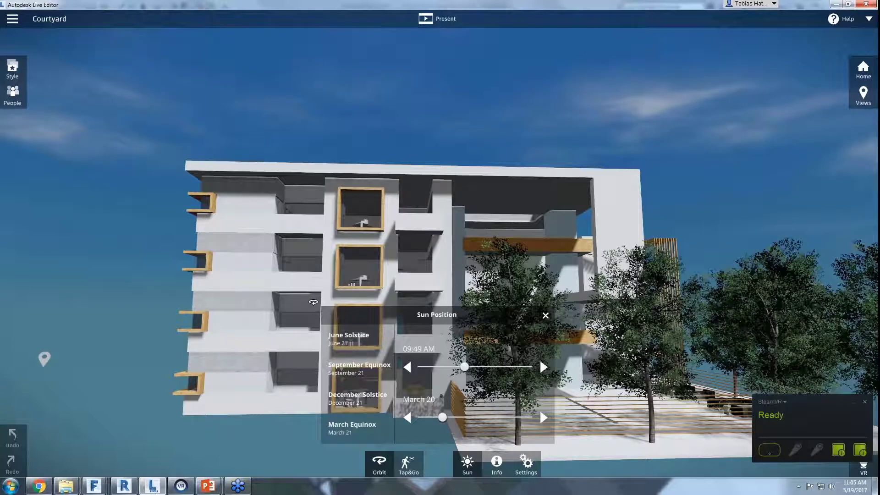
pyautogui.click(546, 314)
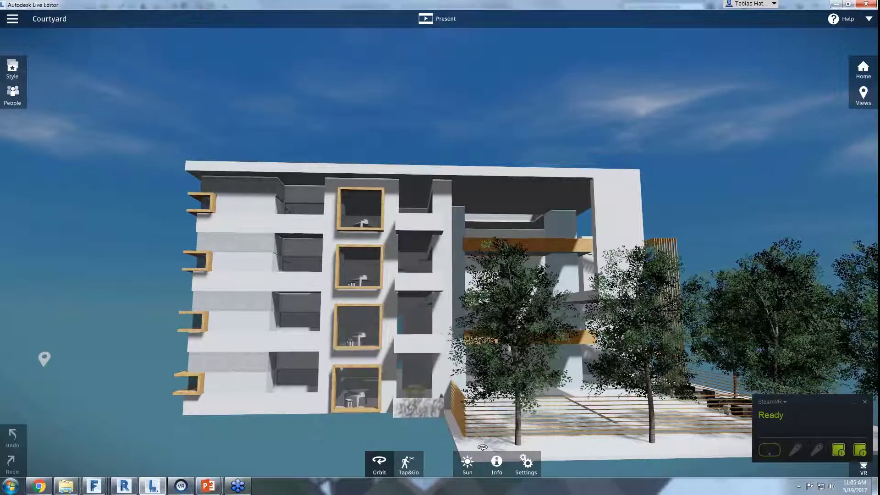
# Inspect the BIM information of the terrace couch, the upper wood band and the top window frame, and close the information display.
pyautogui.click(497, 462)
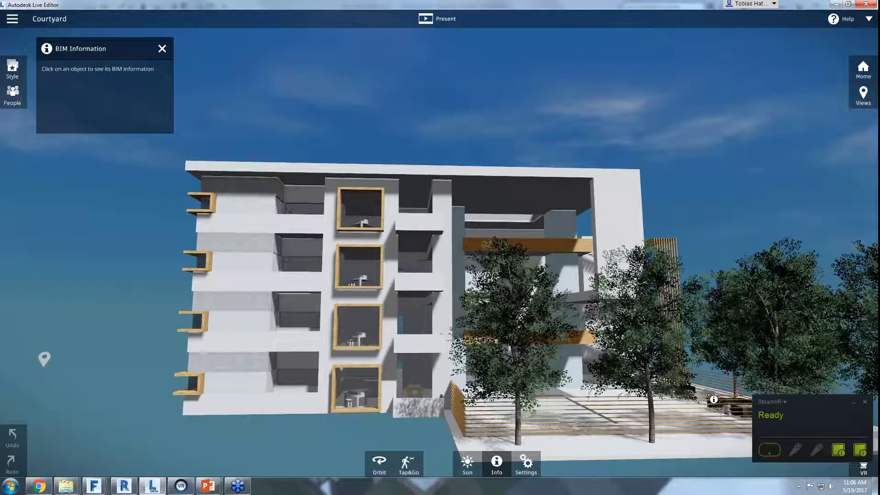
pyautogui.click(699, 393)
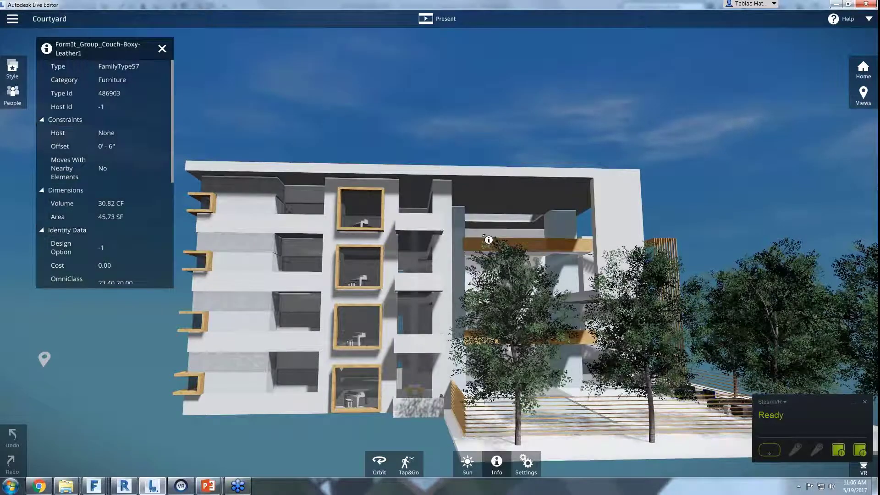
pyautogui.click(488, 240)
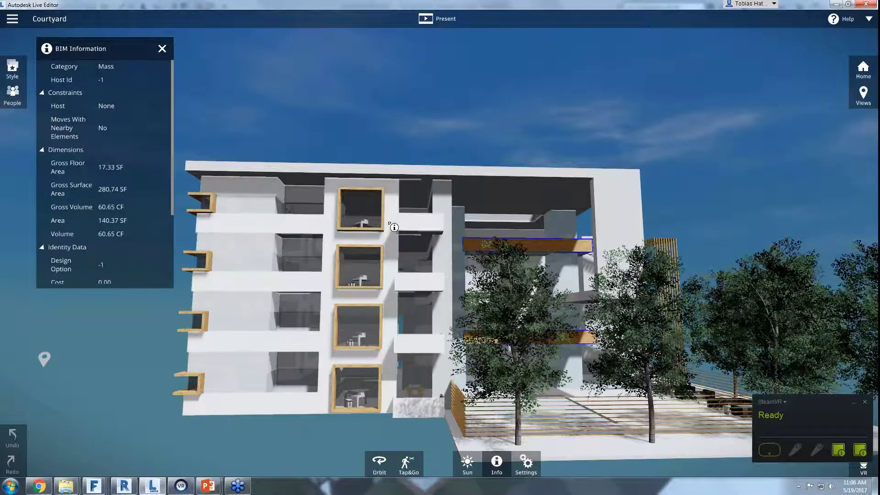
pyautogui.click(375, 226)
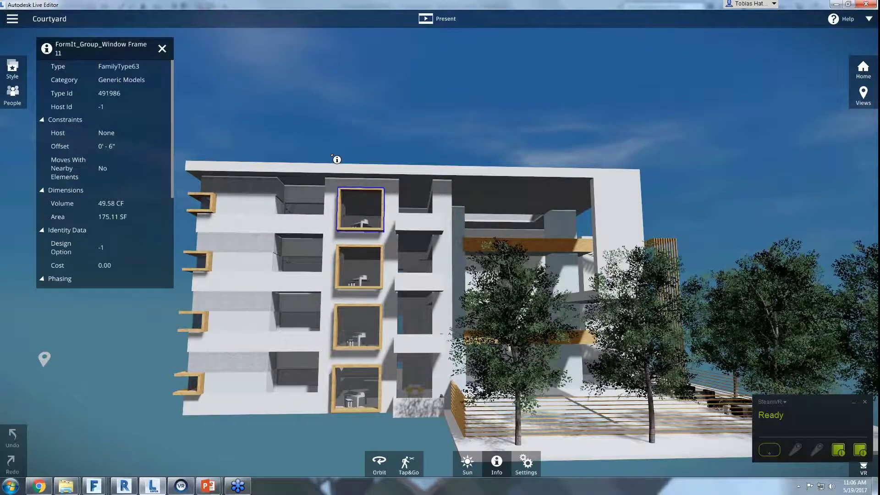
pyautogui.click(163, 48)
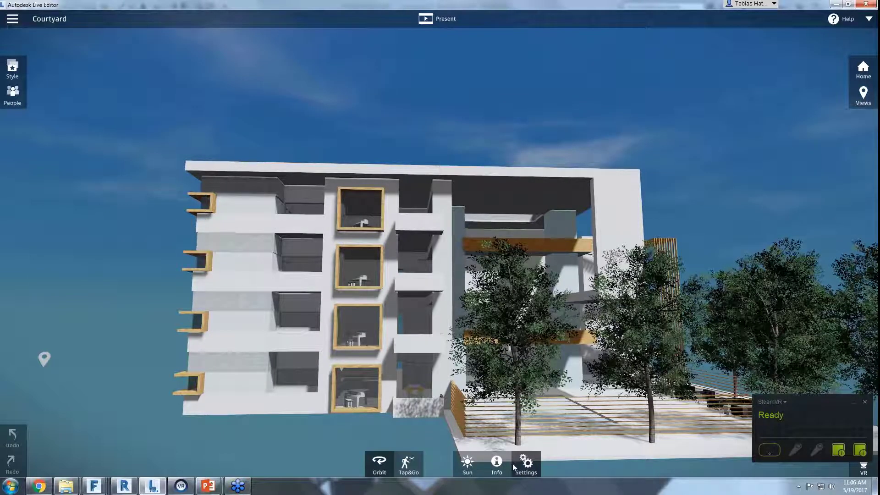
# Show the saved points of view and visit the South, East, North and West Elevation views in turn.
pyautogui.click(409, 472)
pyautogui.click(863, 97)
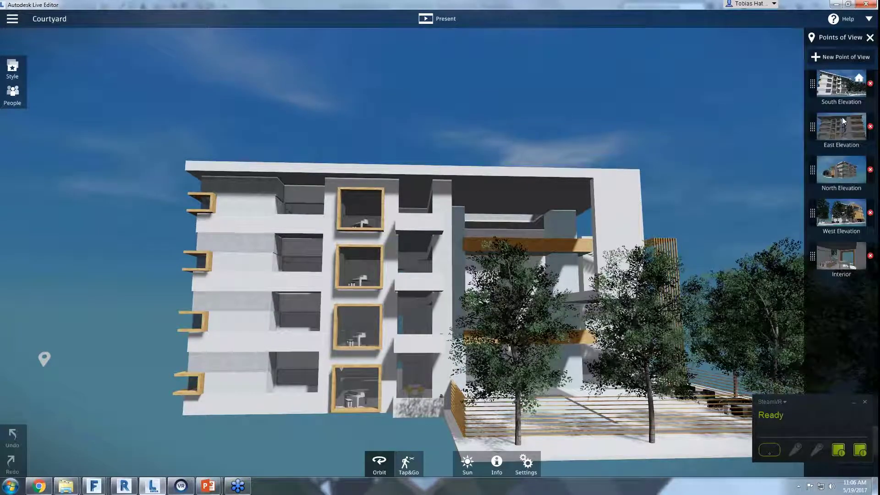
pyautogui.click(834, 89)
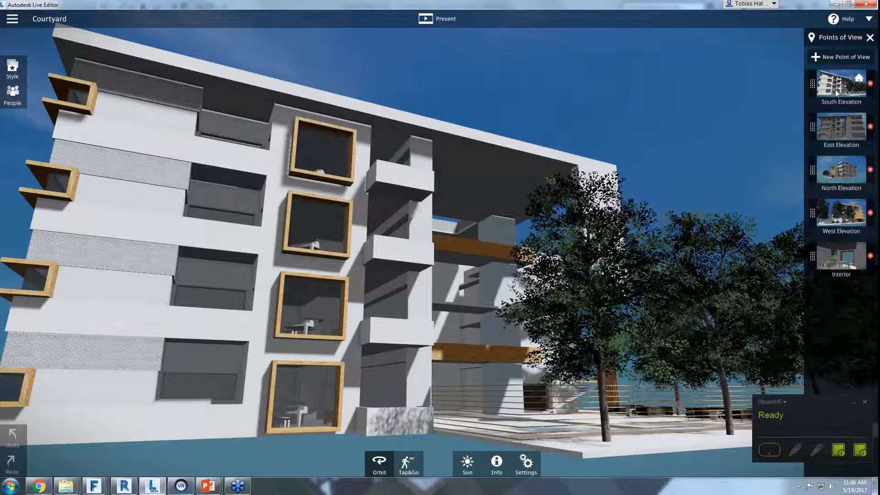
pyautogui.click(838, 128)
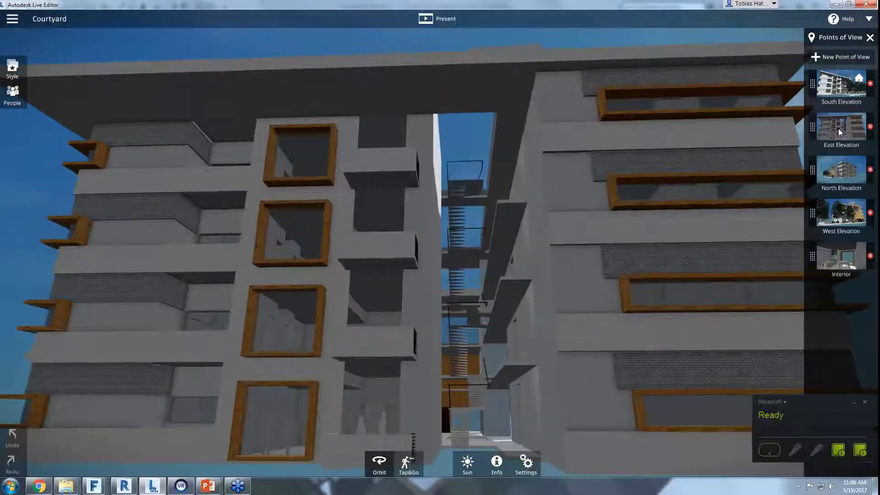
pyautogui.click(837, 167)
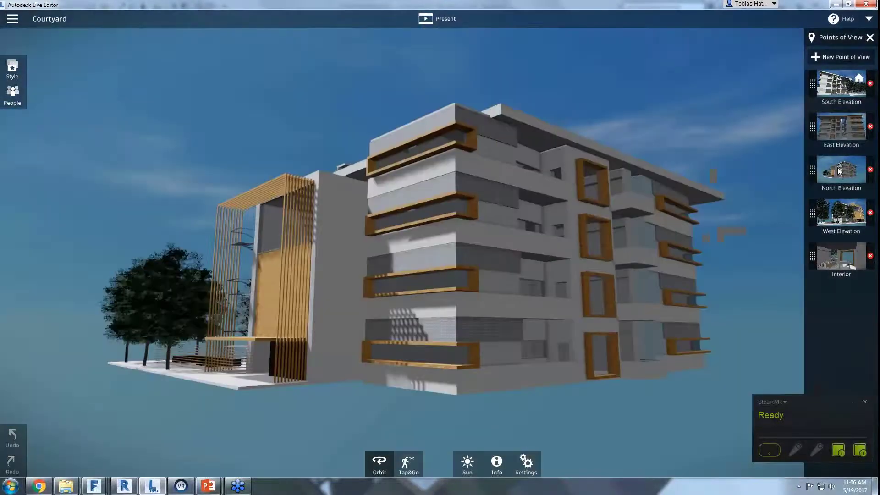
pyautogui.click(839, 221)
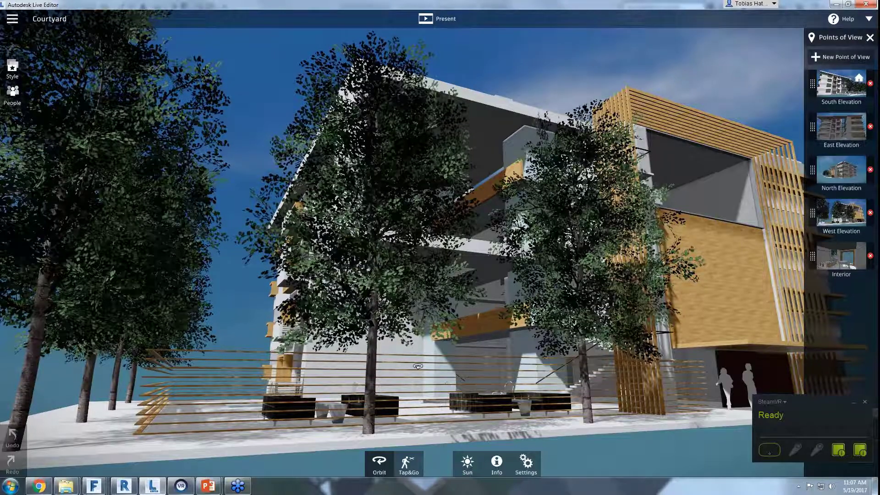
# Examine the whole building around its west side, including the wood-clad volume and the terrace trees.
pyautogui.moveTo(418, 366); pyautogui.dragTo(241, 344)
pyautogui.scroll(-5, 406, 326)
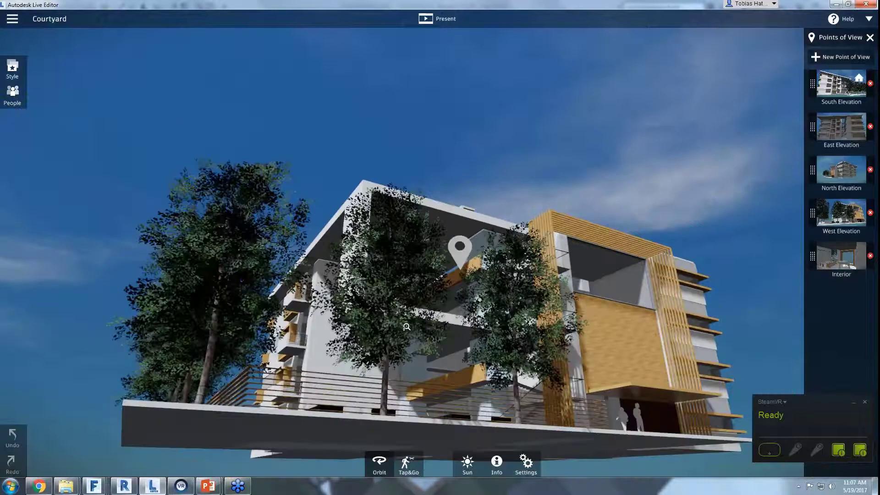
pyautogui.moveTo(407, 327); pyautogui.dragTo(242, 416)
pyautogui.scroll(-3, 242, 416)
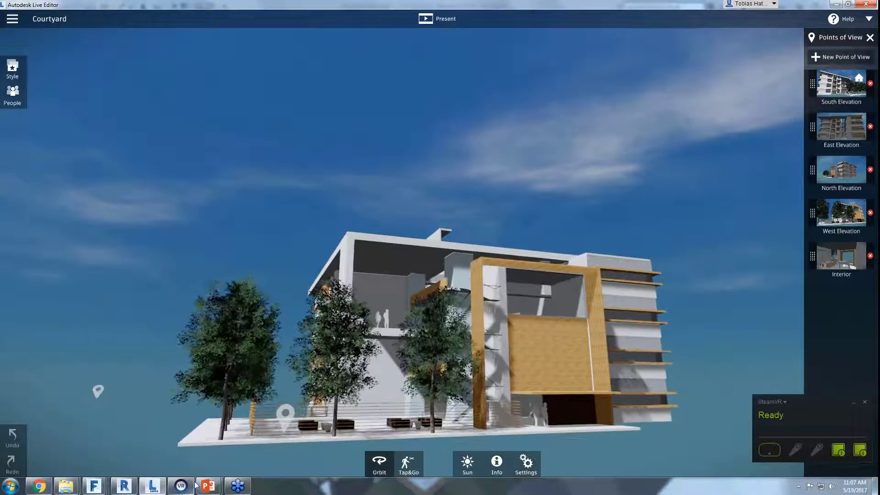
# Switch to Revit, open 3D View 1, review its Go Live export settings and close the dialog without exporting.
pyautogui.click(124, 485)
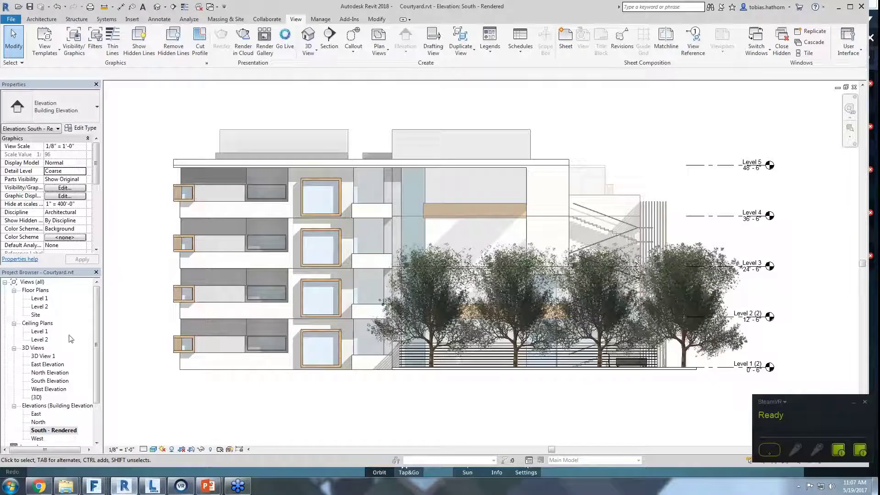
pyautogui.doubleClick(45, 357)
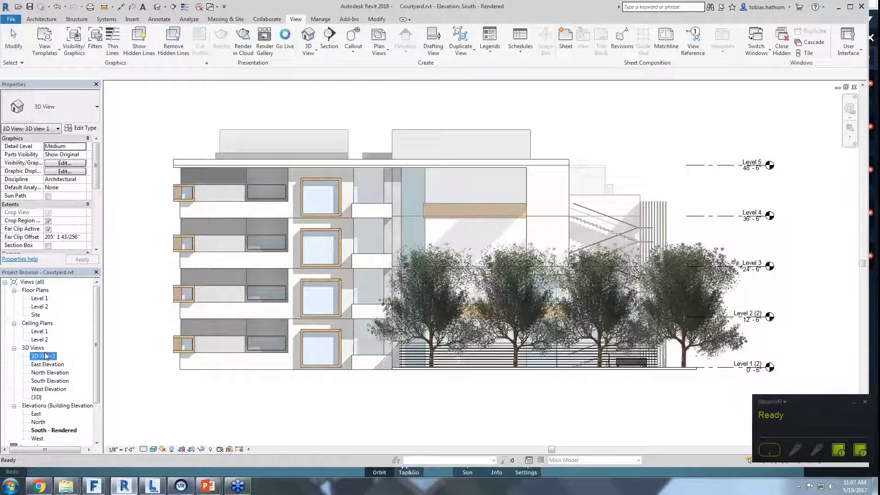
pyautogui.click(284, 54)
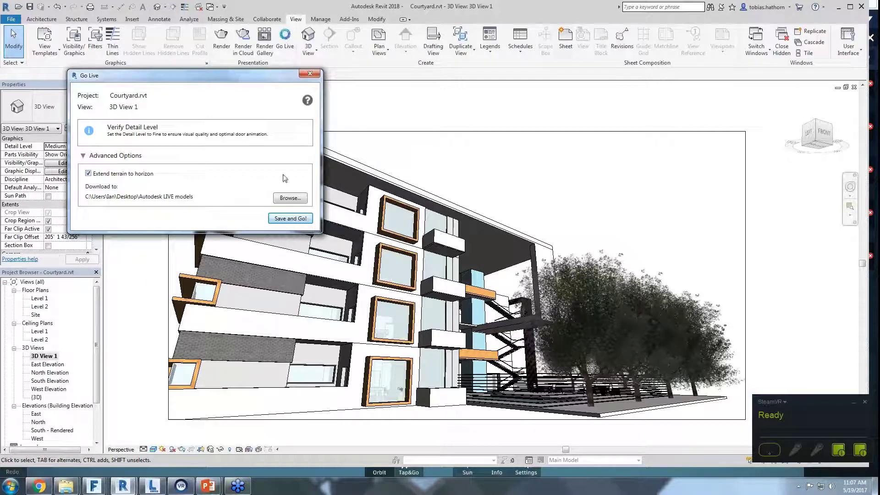
pyautogui.click(310, 75)
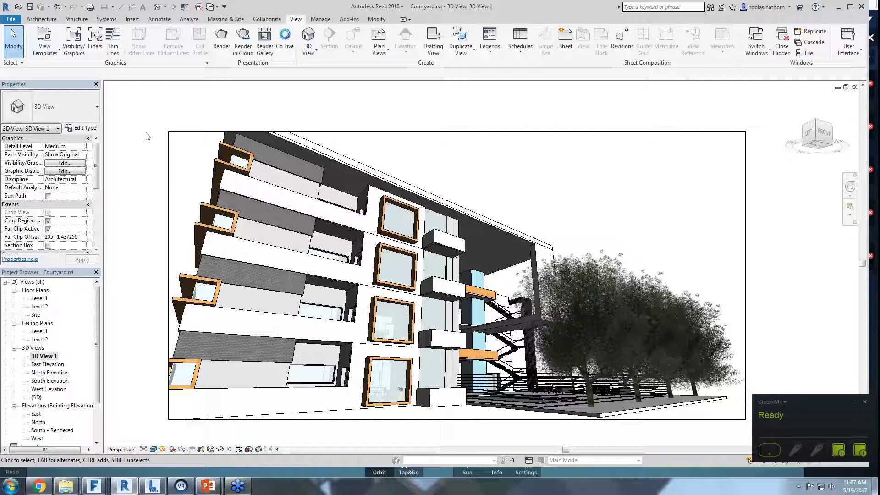
# Return to Autodesk Live Editor and examine the full building from above, circling from the south to the west side.
pyautogui.hotkey('alt', 'Tab')
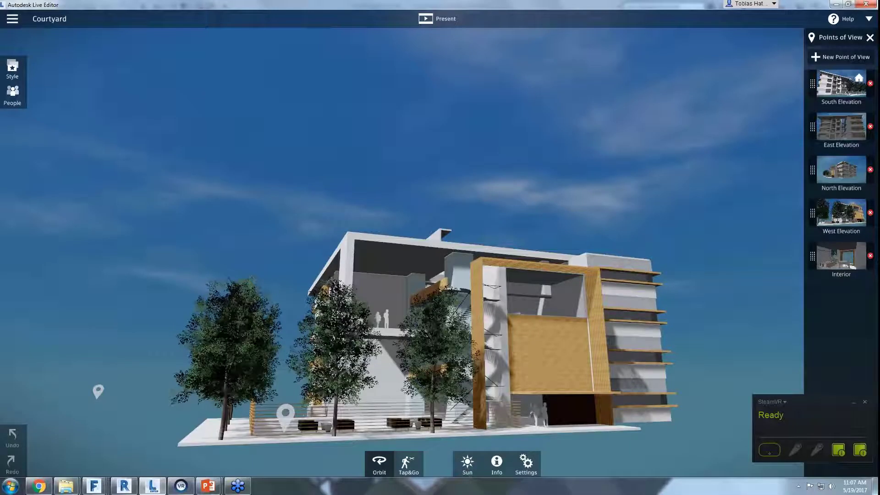
pyautogui.moveTo(266, 201); pyautogui.dragTo(438, 391)
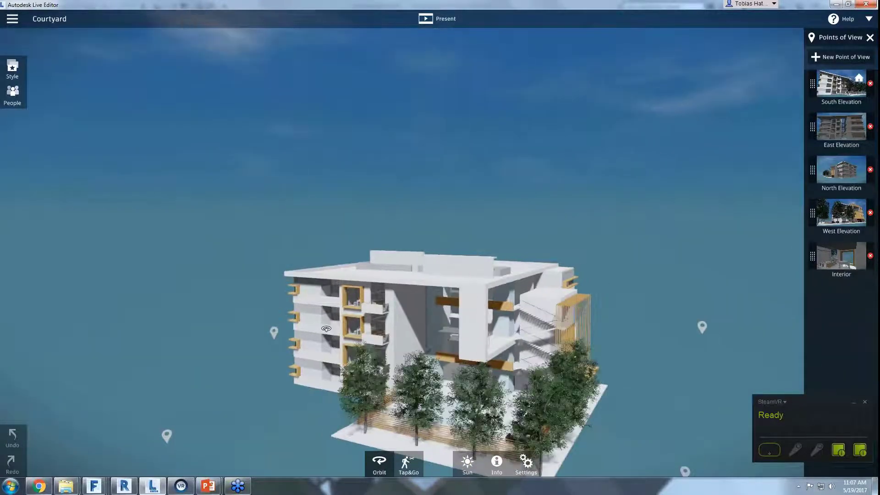
pyautogui.scroll(-3, 403, 392)
pyautogui.moveTo(367, 392); pyautogui.dragTo(321, 414)
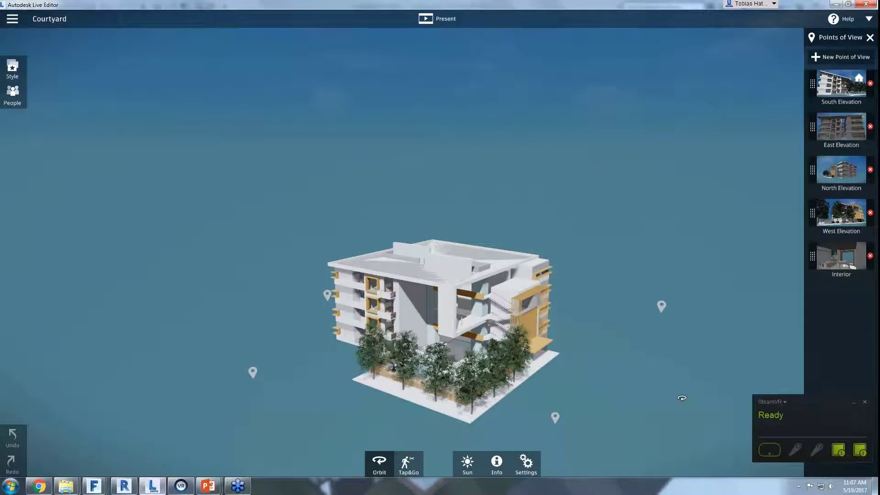
pyautogui.moveTo(682, 399); pyautogui.dragTo(455, 370)
pyautogui.moveTo(291, 319); pyautogui.dragTo(257, 314)
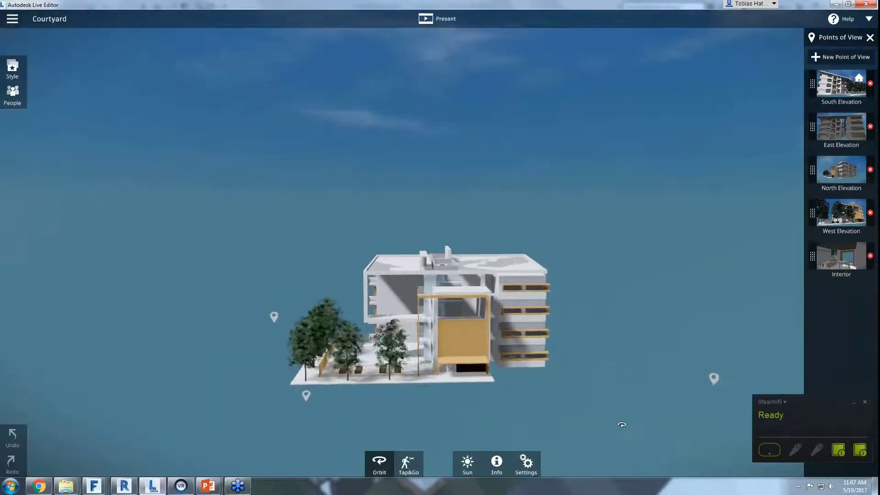
pyautogui.moveTo(623, 424); pyautogui.dragTo(416, 388)
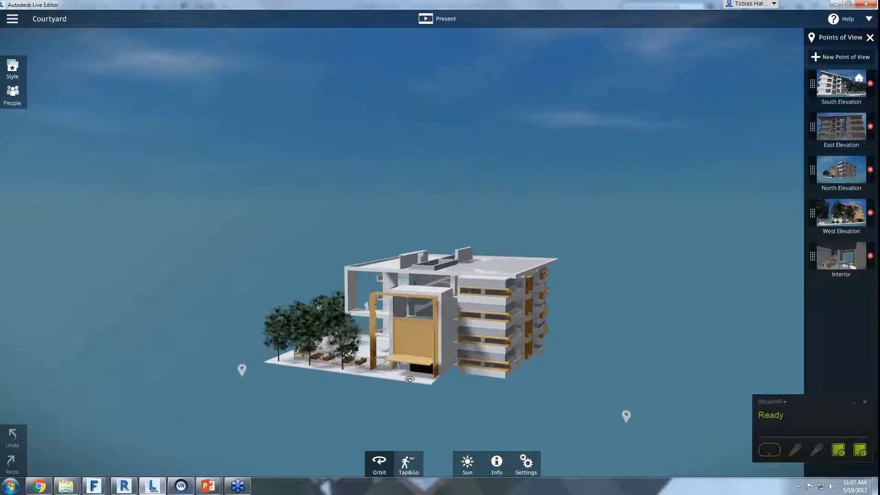
# Use Tap&Go navigation to view the wood-clad west facade up close, and switch back to Orbit navigation.
pyautogui.click(405, 468)
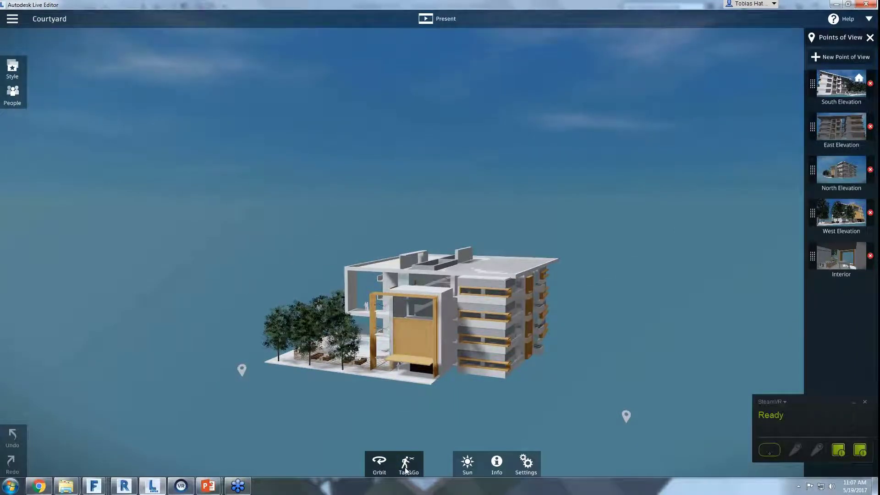
pyautogui.click(405, 471)
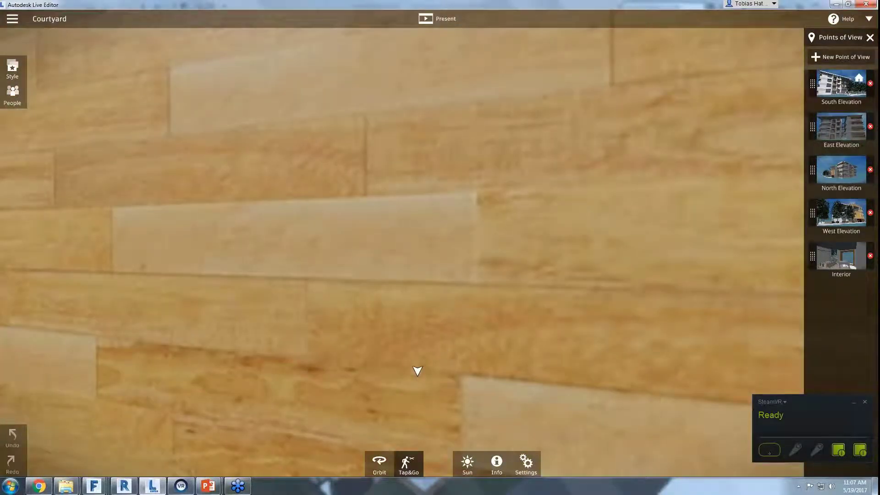
pyautogui.click(367, 466)
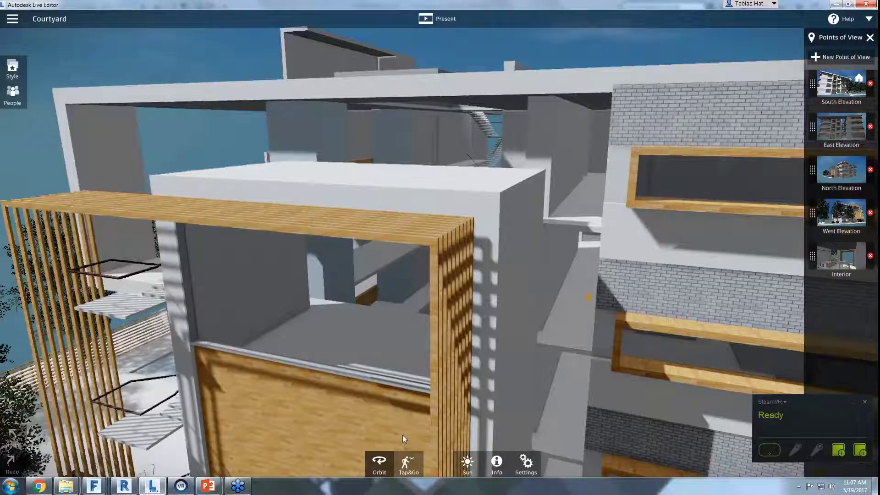
# Walk through the tree-lined terrace beside the pool with Tap&Go navigation and look around from its slatted railing toward the building.
pyautogui.click(408, 464)
pyautogui.click(324, 385)
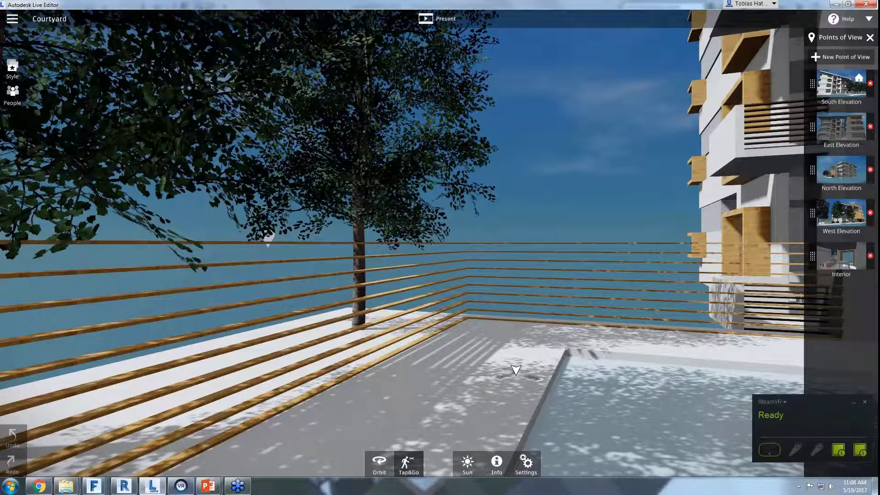
pyautogui.click(520, 341)
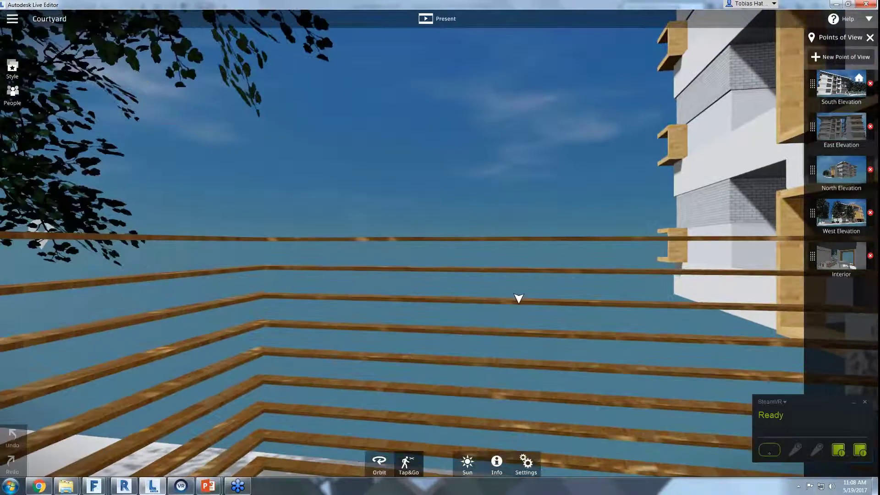
pyautogui.moveTo(369, 366); pyautogui.dragTo(300, 368)
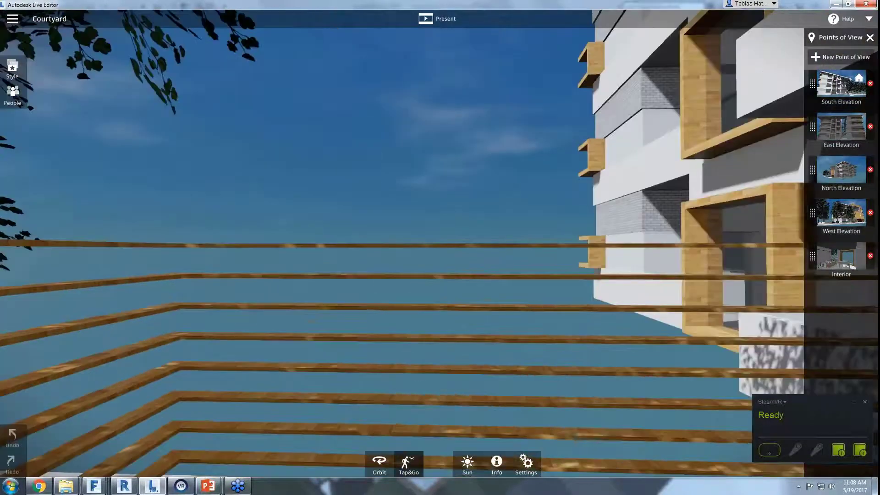
pyautogui.moveTo(405, 266); pyautogui.dragTo(537, 257)
pyautogui.moveTo(433, 300); pyautogui.dragTo(85, 306)
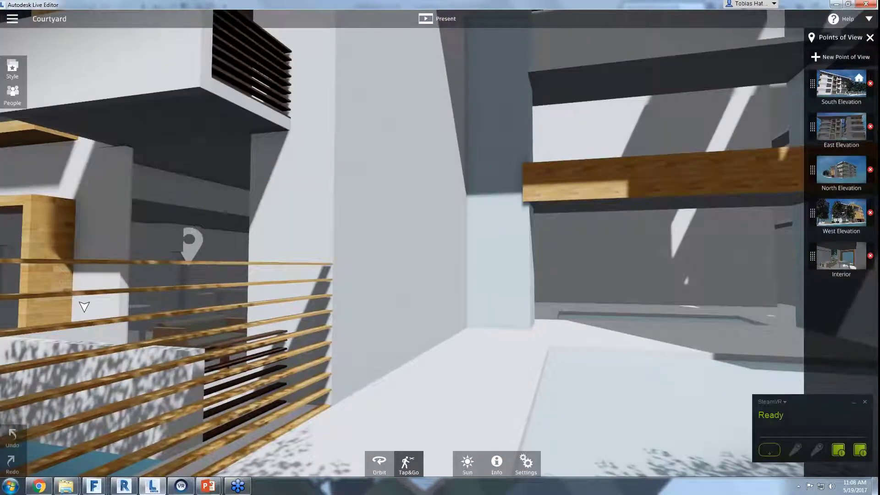
# Walk into the building's central courtyard, look up through its roof openings, and save this as a point of view named "courtyard".
pyautogui.click(544, 309)
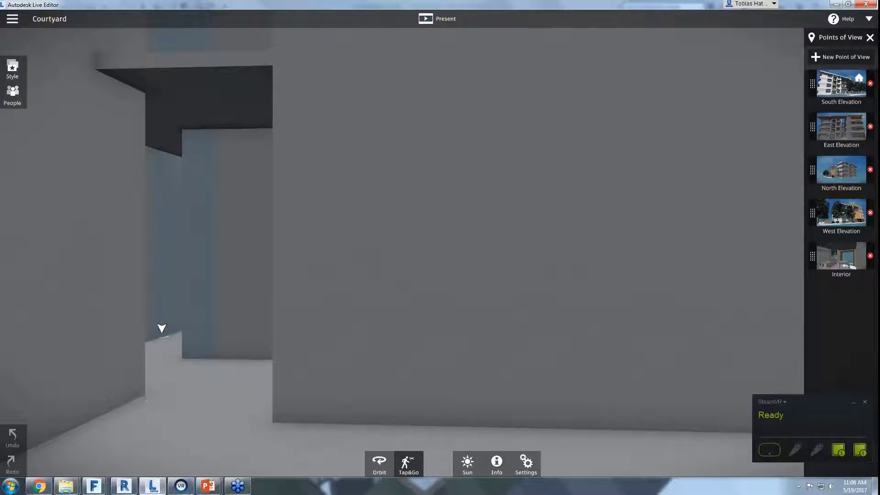
pyautogui.click(631, 311)
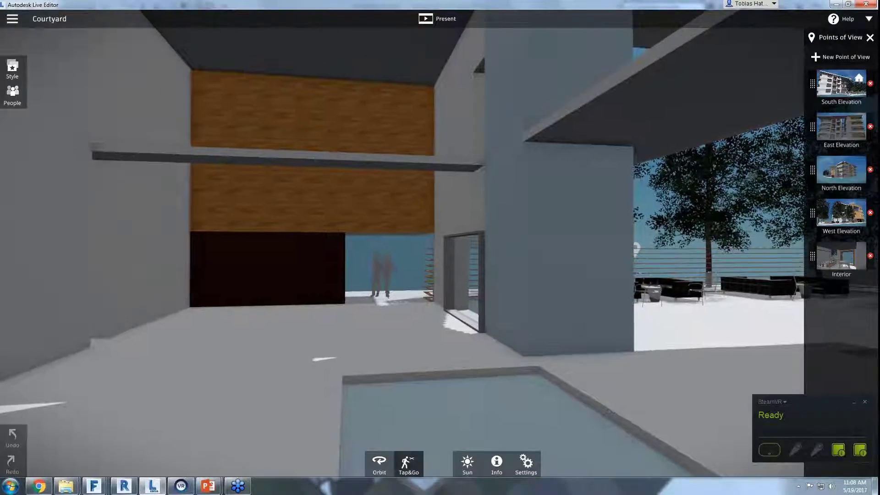
pyautogui.moveTo(440, 229); pyautogui.dragTo(390, 369)
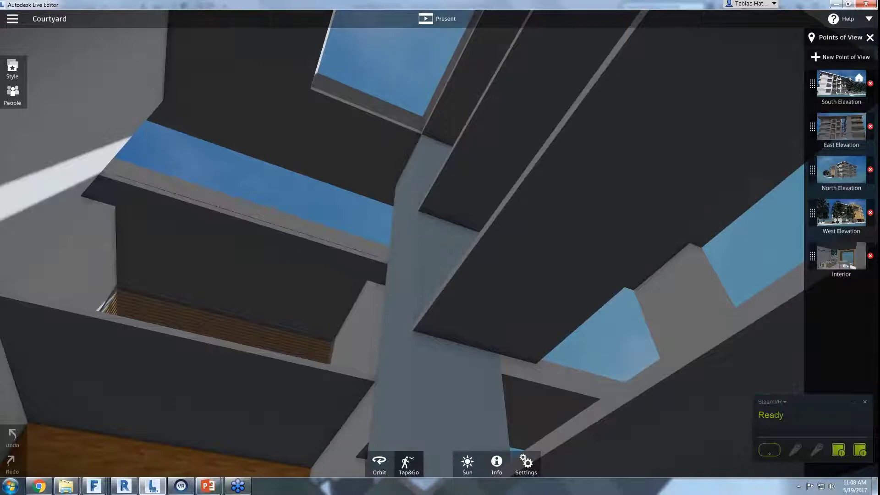
pyautogui.click(814, 59)
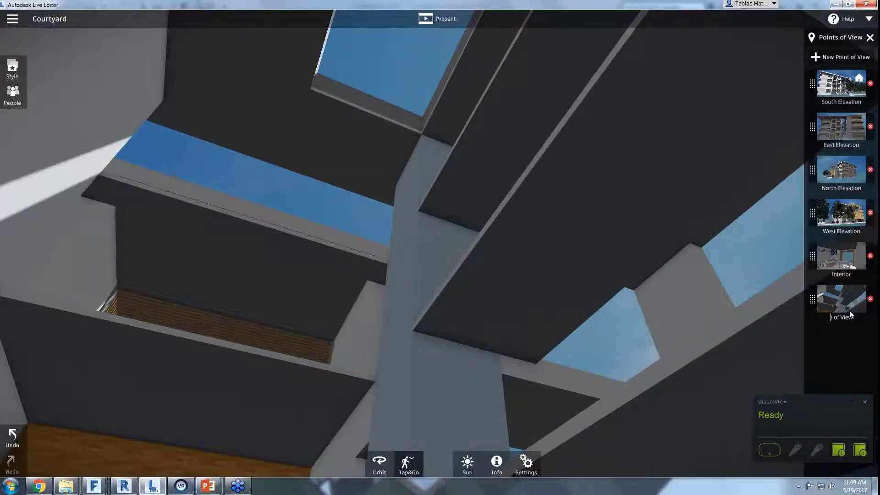
pyautogui.write('courtyard')
pyautogui.press('Delete')
pyautogui.press('Delete')
pyautogui.press('Delete')
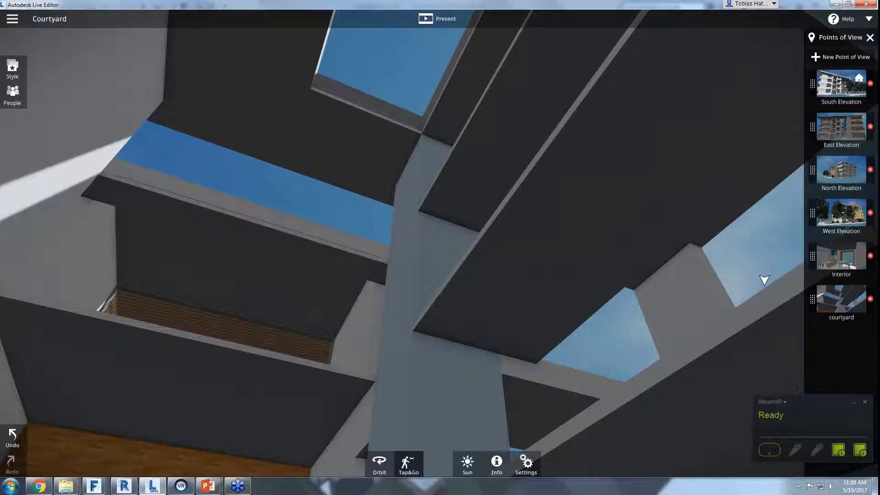
# Go to the Interior point of view and read through the sofa's BIM information, from materials to phasing.
pyautogui.click(832, 261)
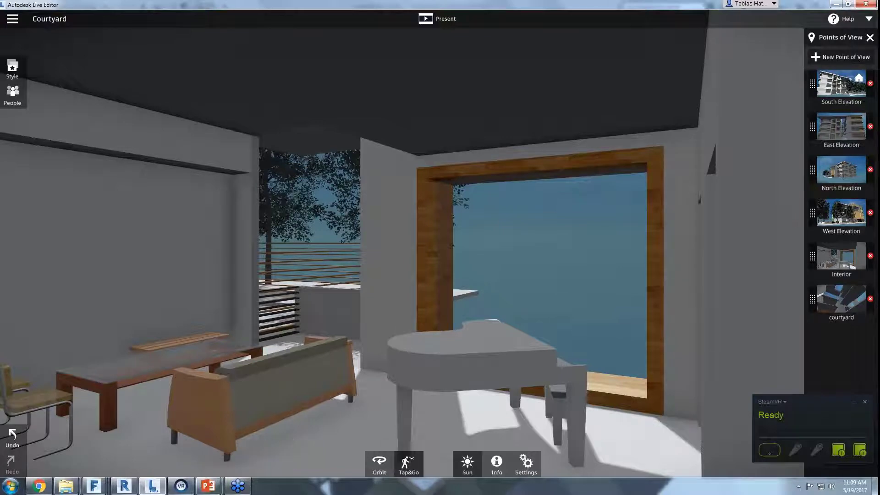
pyautogui.click(498, 465)
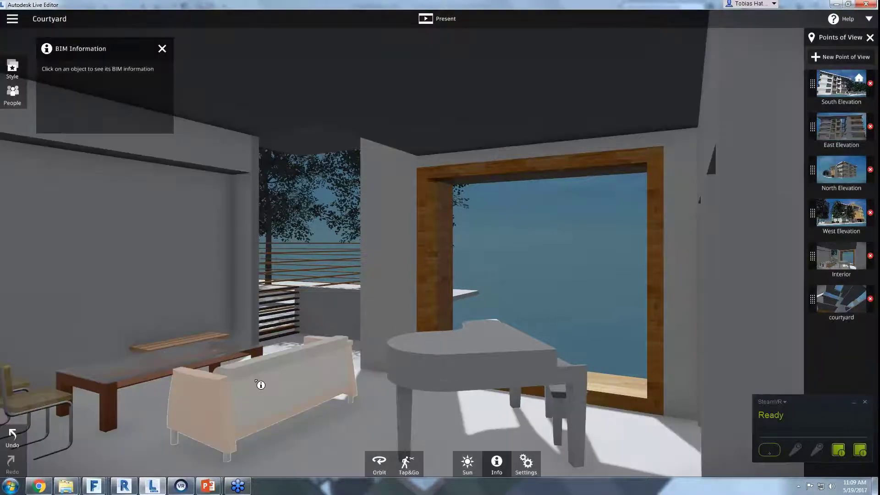
pyautogui.click(260, 385)
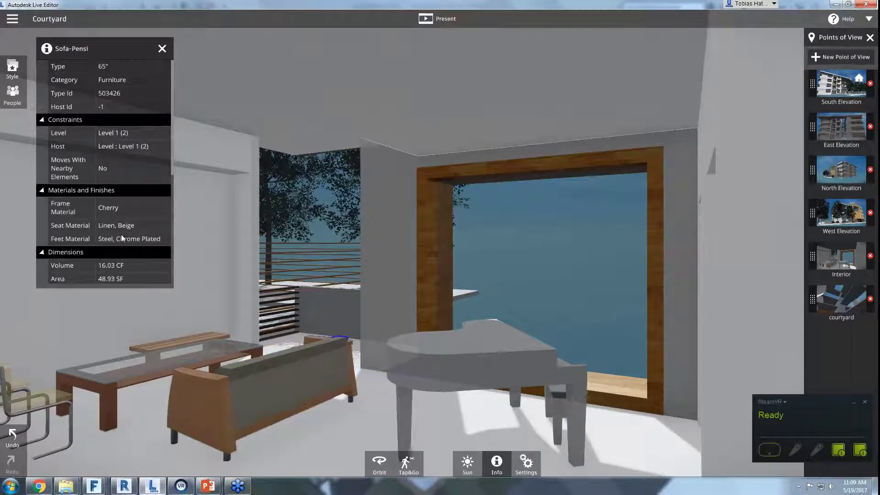
pyautogui.scroll(-1, 121, 239)
pyautogui.scroll(-3, 130, 248)
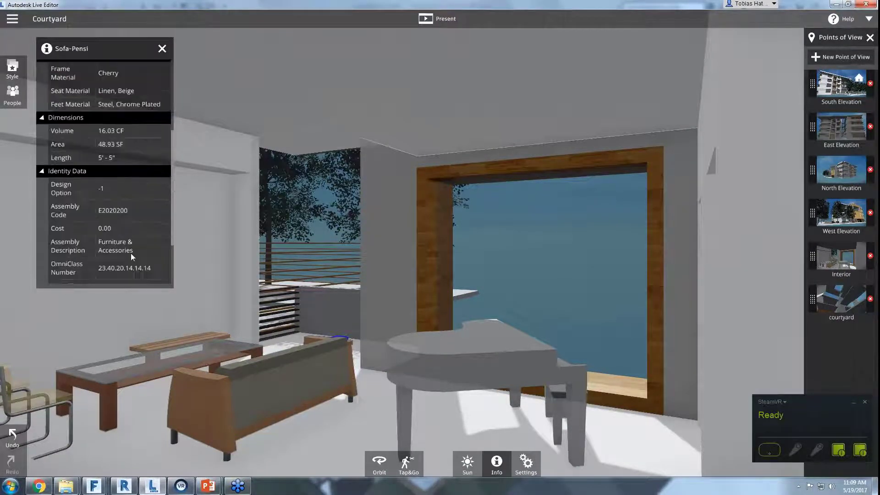
pyautogui.scroll(-2, 129, 253)
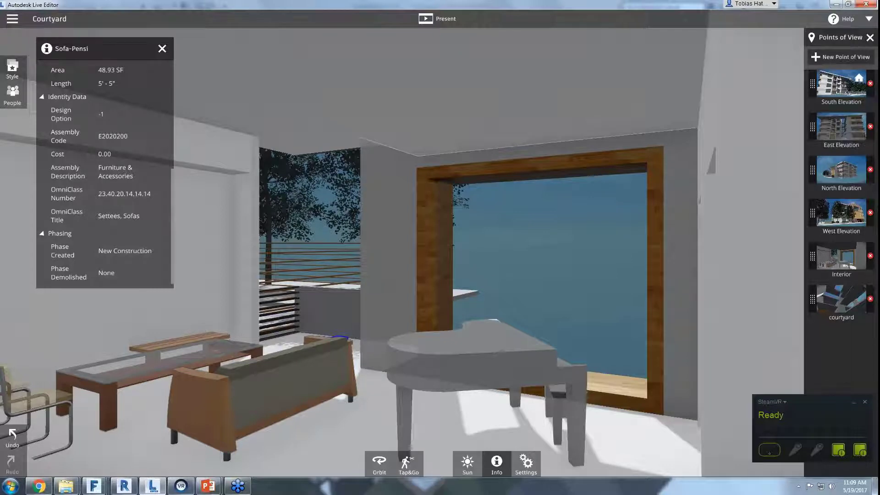
# Hide the points of view list, move the SteamVR status window out of the way, and explore the model in VR before exiting.
pyautogui.click(12, 20)
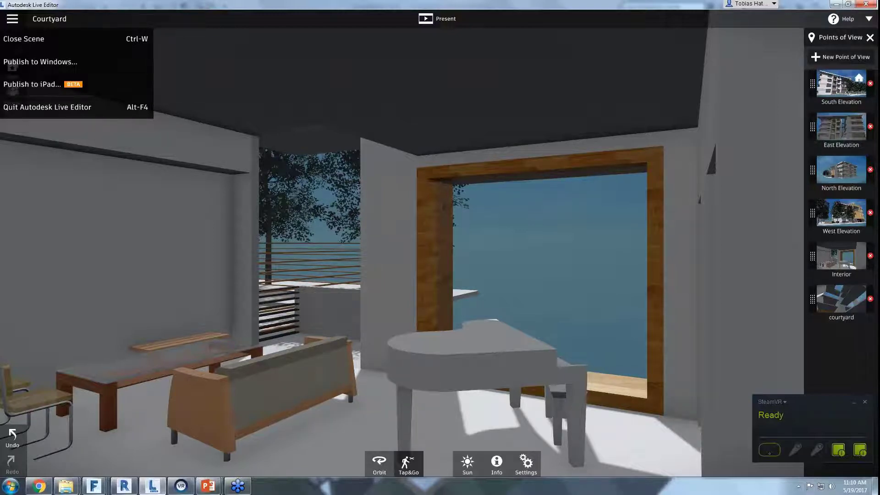
pyautogui.click(870, 38)
pyautogui.click(870, 38)
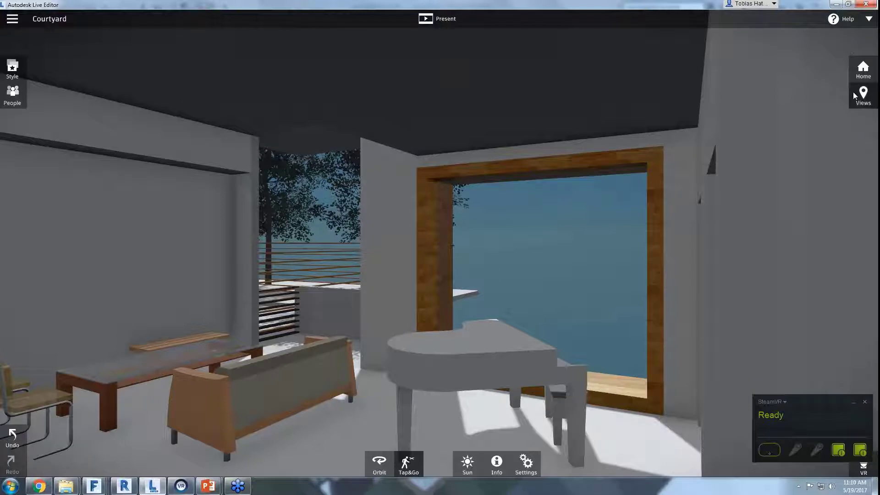
pyautogui.moveTo(811, 402); pyautogui.dragTo(756, 286)
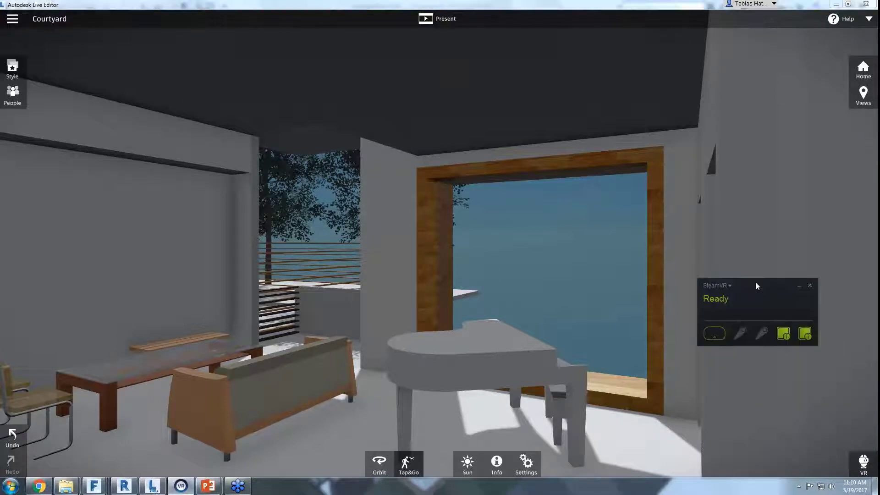
pyautogui.click(859, 461)
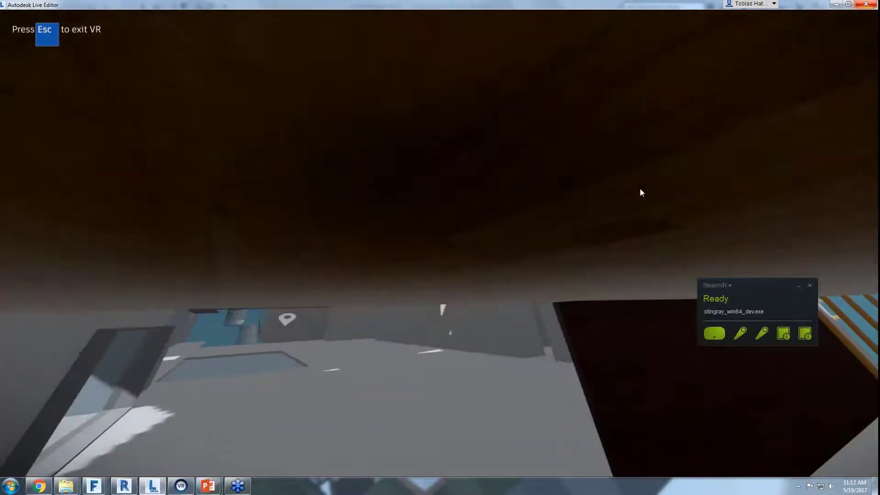
pyautogui.press('Escape')
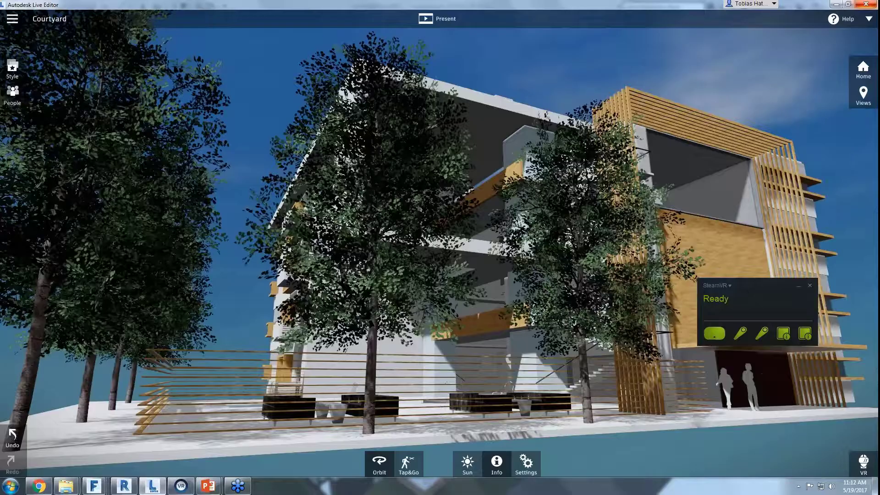
# Set the Tap&Go viewing height to about 121 cm (3' 11").
pyautogui.click(526, 464)
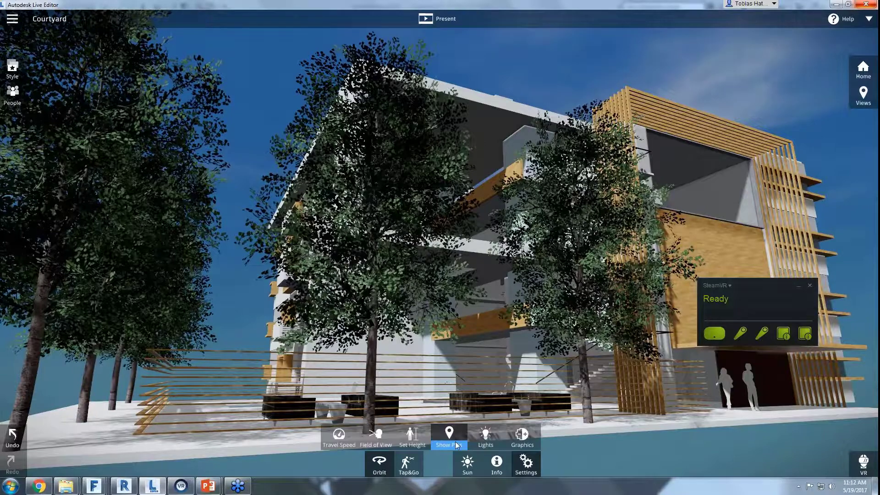
pyautogui.click(412, 436)
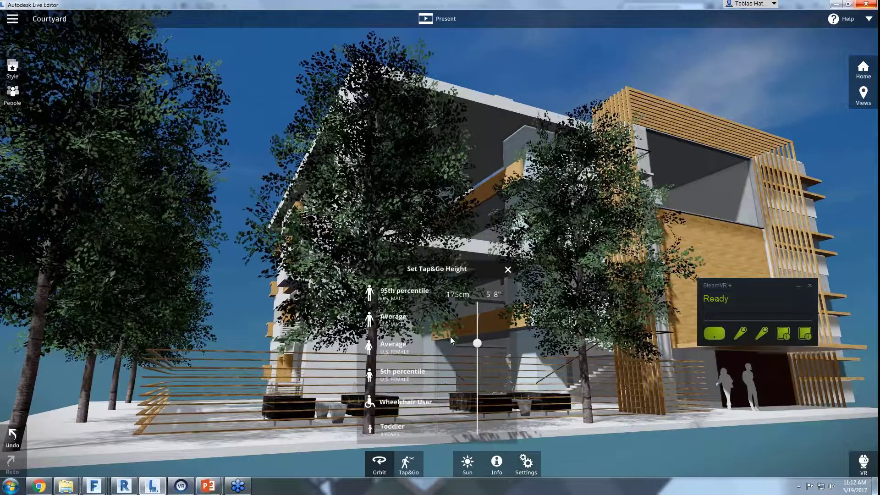
pyautogui.moveTo(477, 342); pyautogui.dragTo(479, 378)
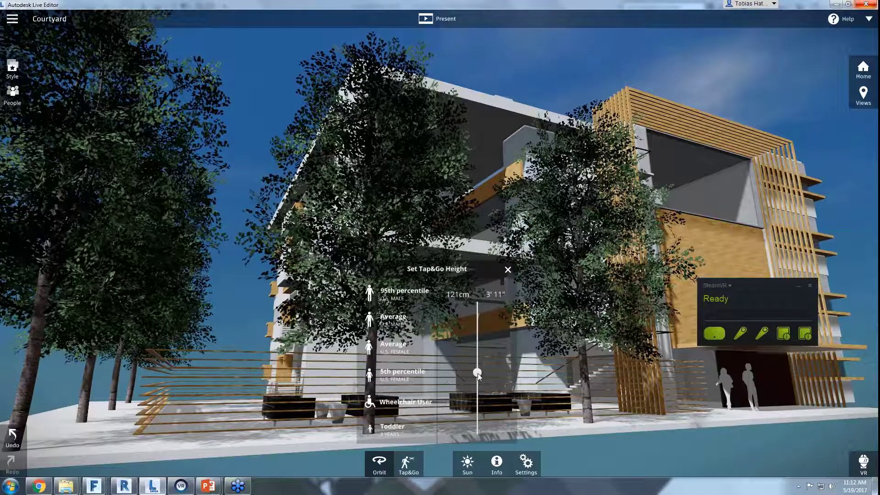
pyautogui.click(526, 464)
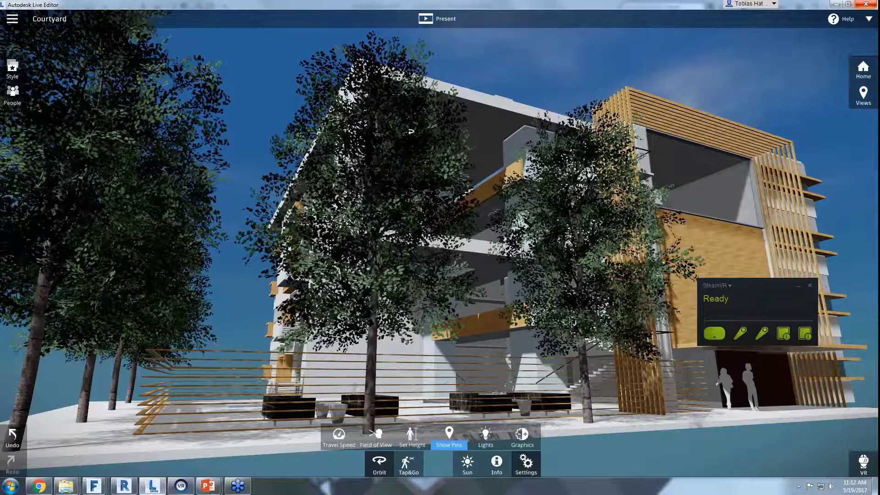
pyautogui.click(351, 447)
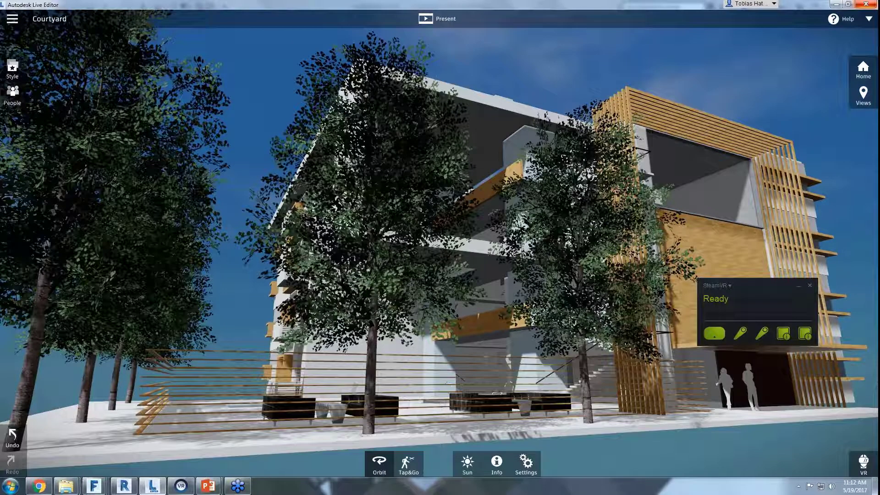
# Explore the model in VR again, exit it, and show the scene's publishing options for Windows and iPad.
pyautogui.click(861, 463)
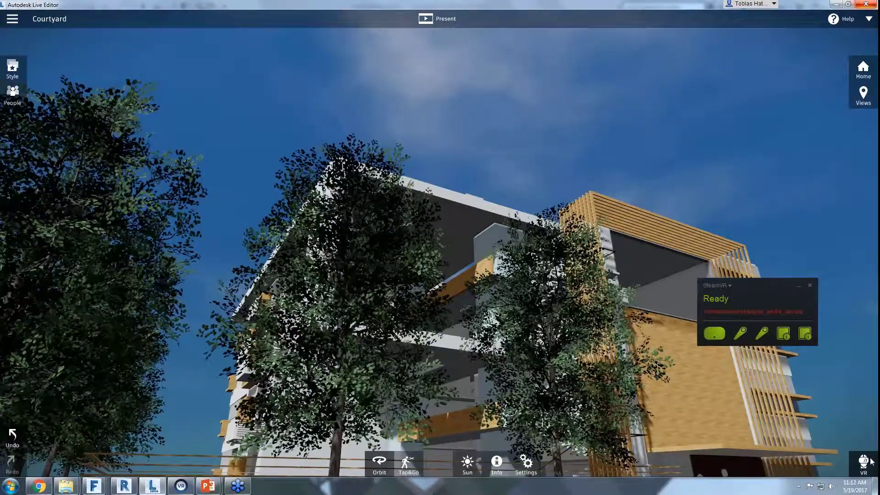
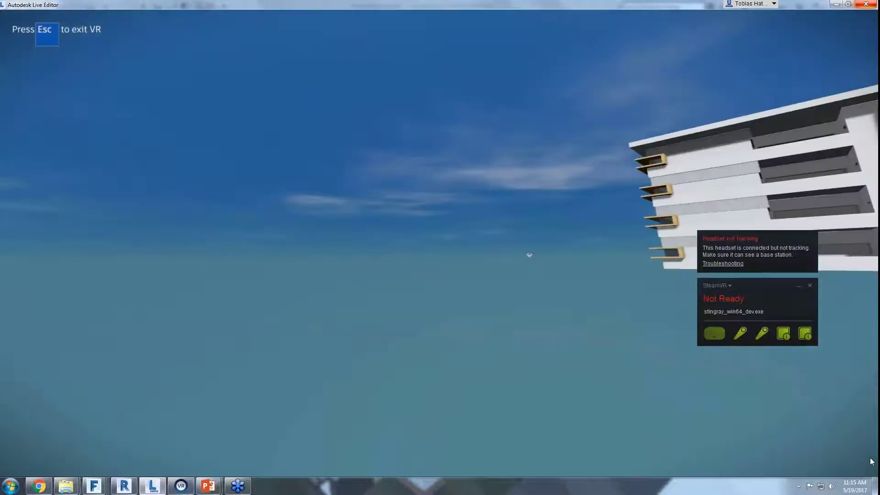
pyautogui.press('Escape')
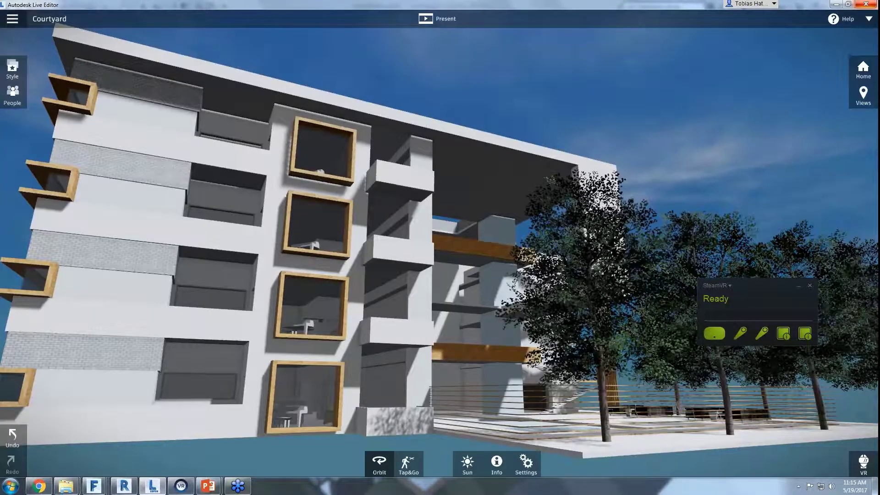
pyautogui.click(12, 19)
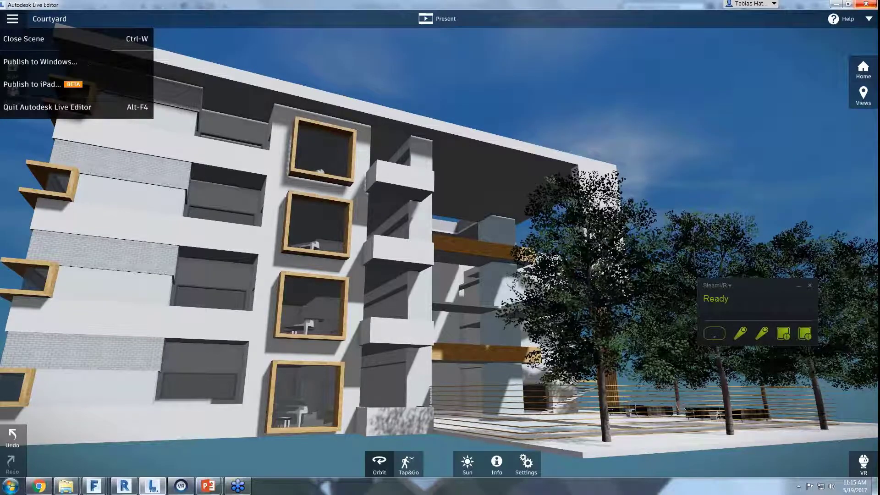
# Switch to Windows Explorer and open the Autodesk Revit Live folder in Documents to view the exported Courtyard-West Elevation LVMD file.
pyautogui.click(66, 486)
pyautogui.click(59, 437)
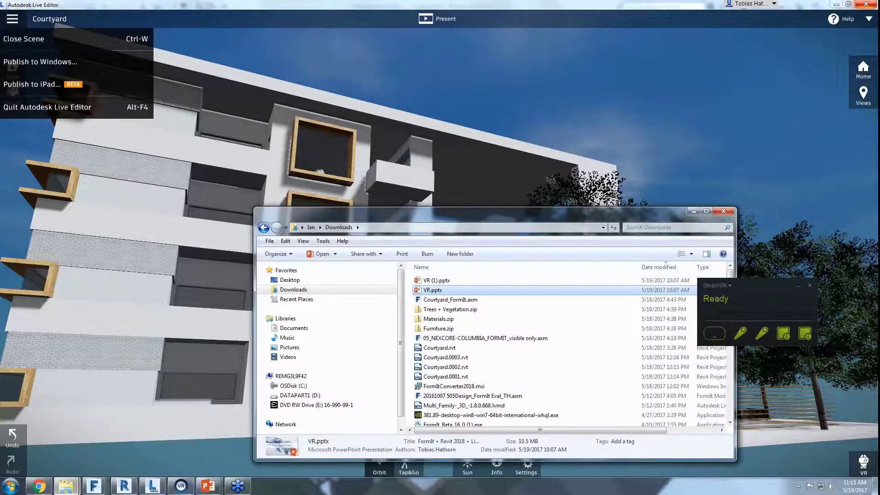
pyautogui.click(290, 279)
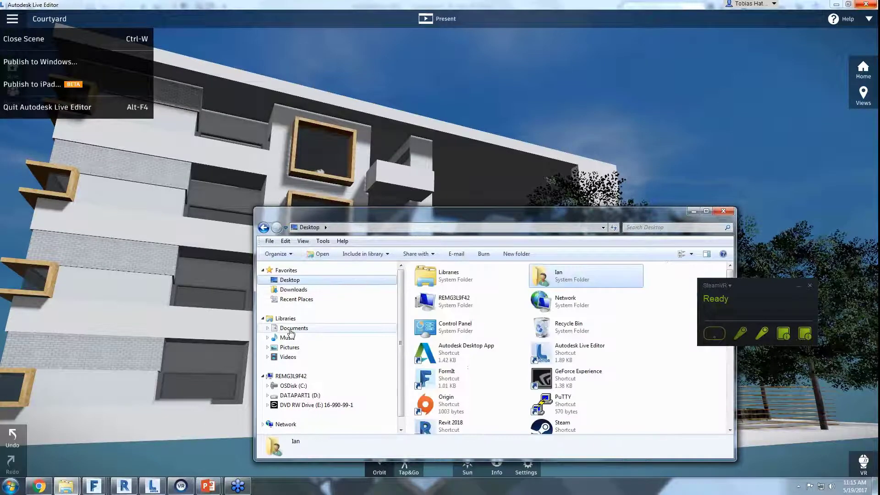
pyautogui.click(292, 329)
pyautogui.click(564, 321)
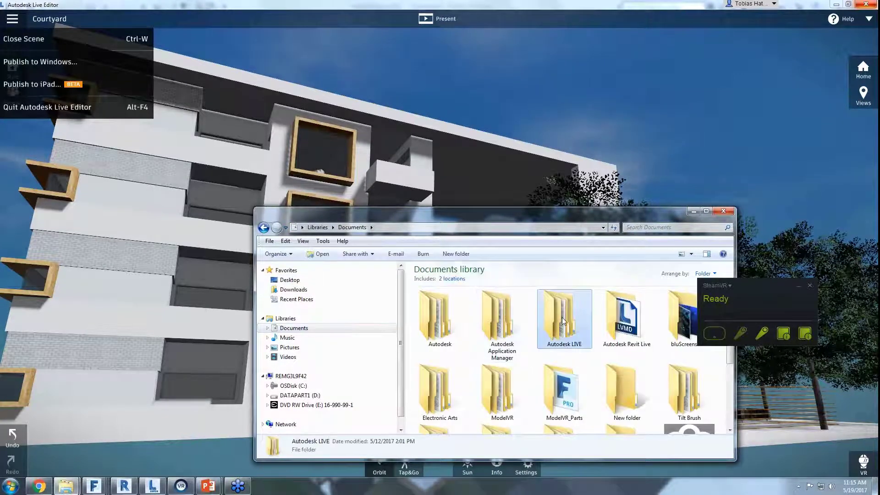
pyautogui.moveTo(529, 219); pyautogui.dragTo(454, 159)
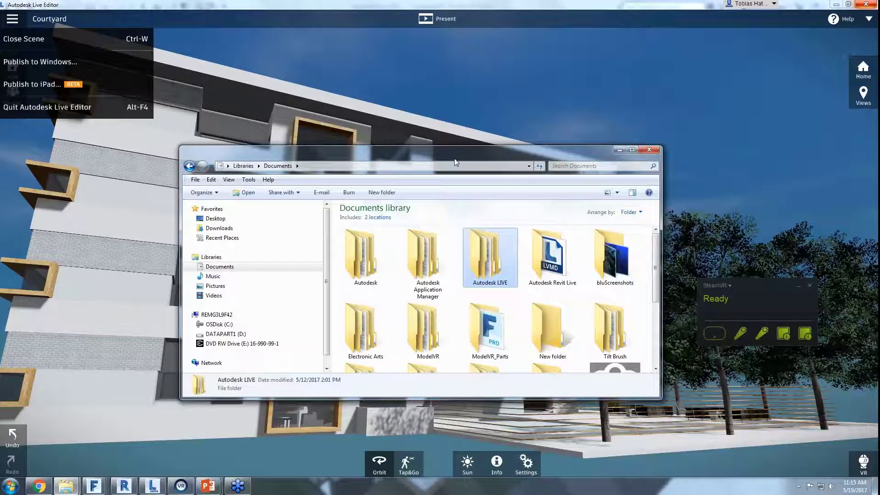
pyautogui.doubleClick(556, 270)
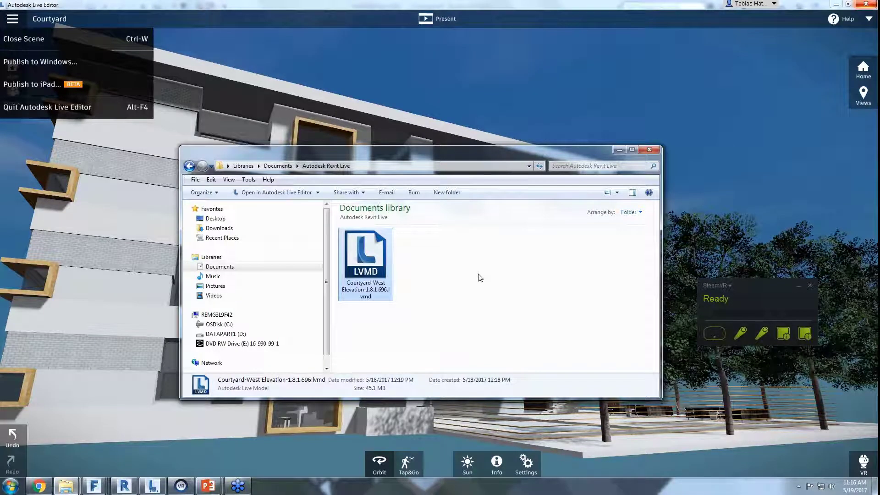
pyautogui.click(480, 278)
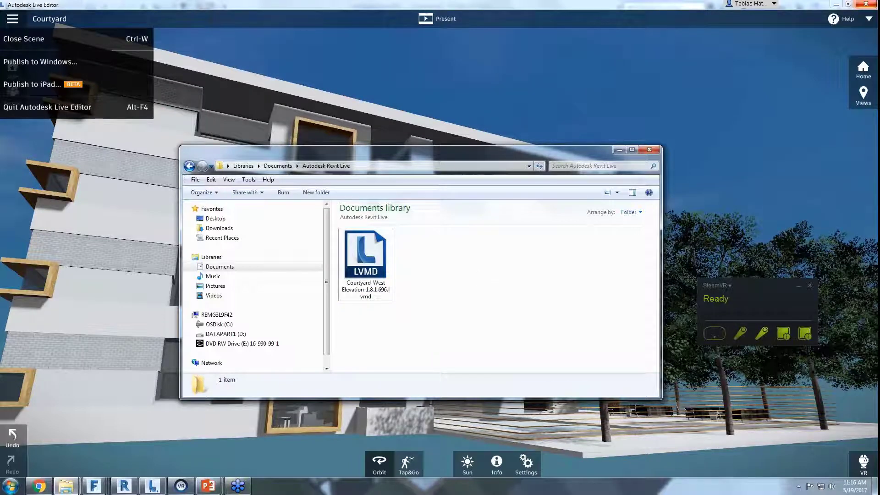
# Switch to Chrome, search the web for "autodesk live" in a new tab, and open the Revit Live product page.
pyautogui.click(44, 487)
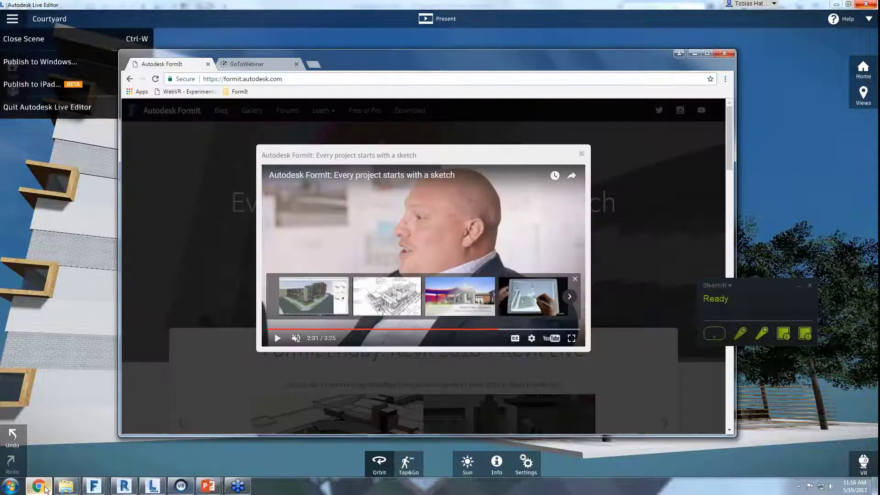
pyautogui.click(314, 64)
pyautogui.write('autod')
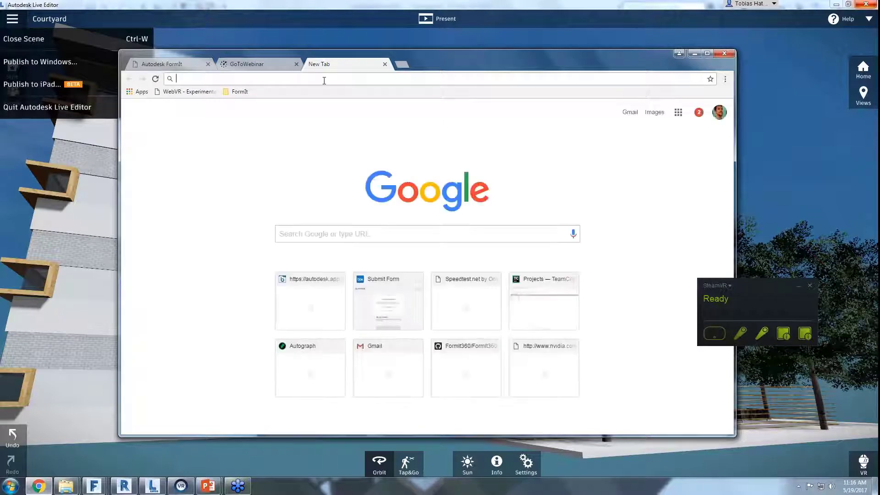
pyautogui.write('esk live')
pyautogui.press('Return')
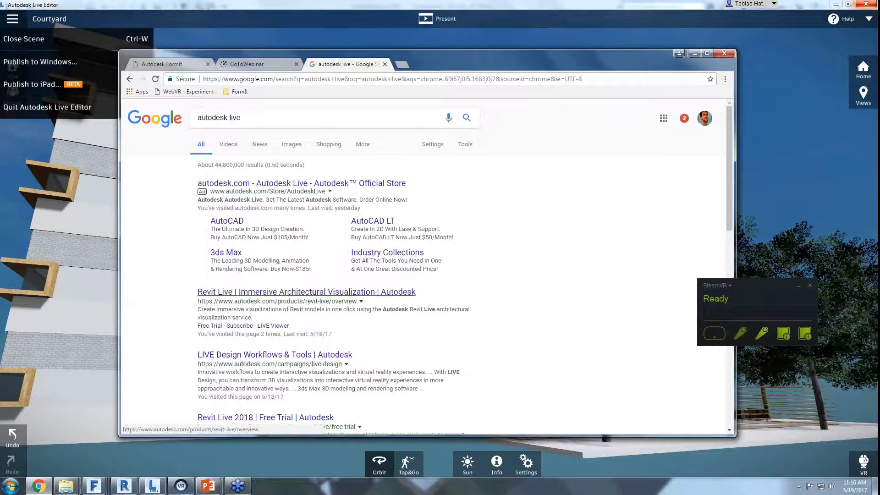
pyautogui.click(306, 291)
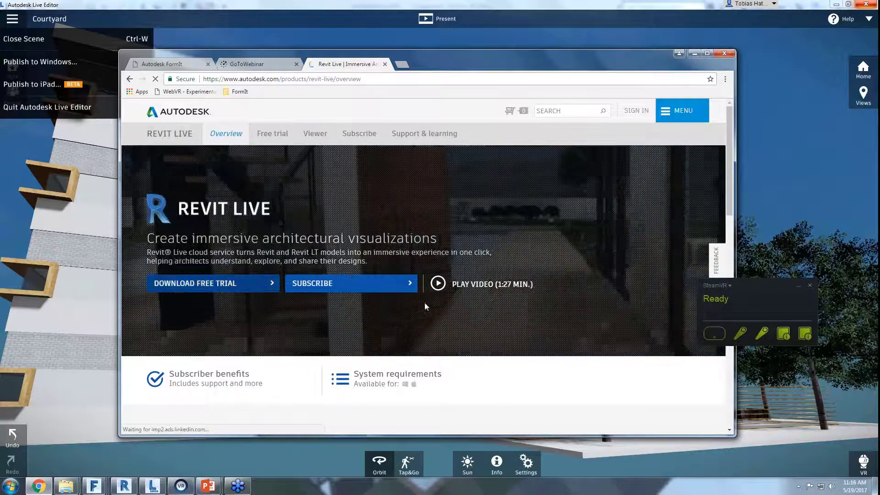
# Examine the Revit Live overview page, including its features, subscription and free trial options, and related products.
pyautogui.scroll(-1, 460, 321)
pyautogui.scroll(-3, 460, 321)
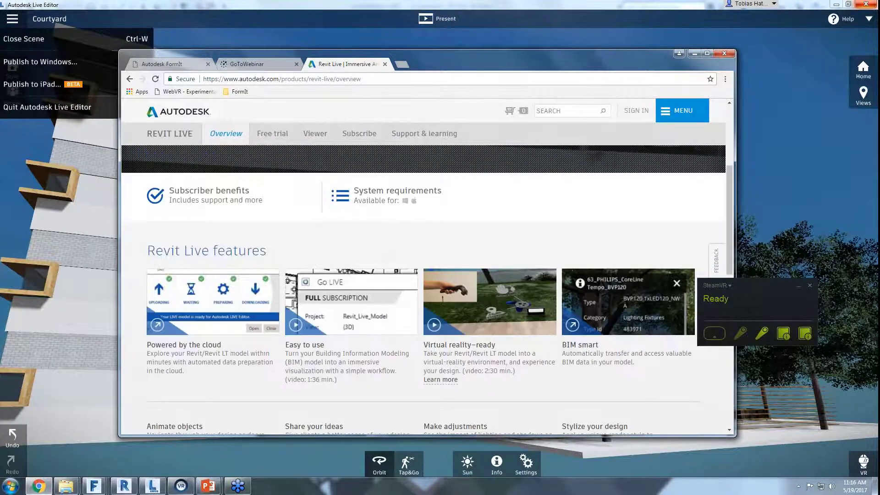
pyautogui.scroll(-4, 445, 357)
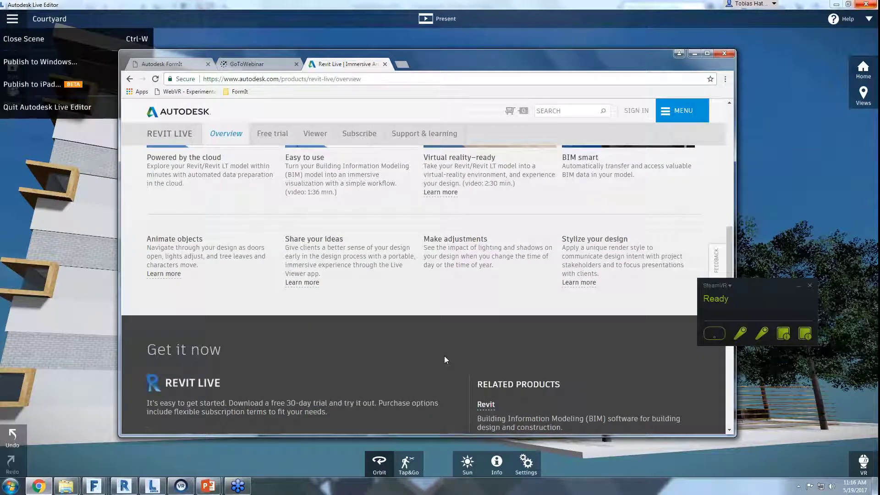
pyautogui.scroll(-3, 444, 356)
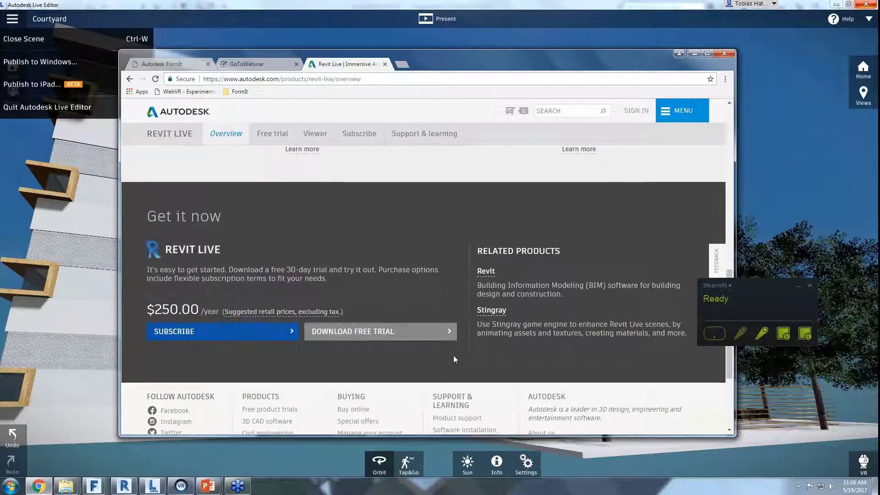
pyautogui.scroll(1, 463, 357)
pyautogui.scroll(7, 463, 357)
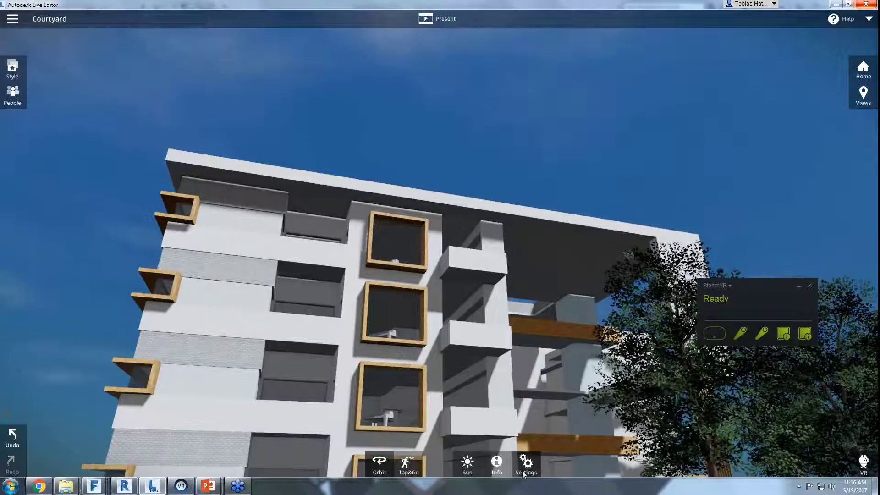
# Set the Courtyard scene's graphics optimization to Performance in Autodesk Live Editor.
pyautogui.click(525, 467)
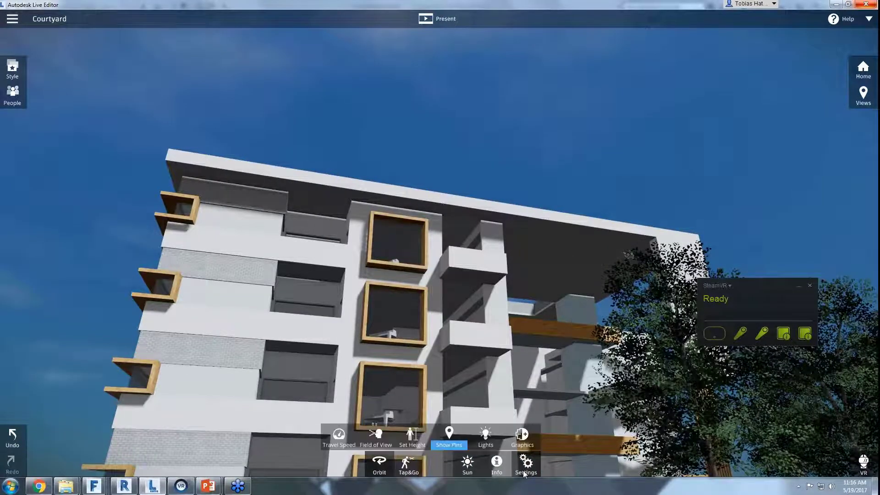
pyautogui.click(523, 438)
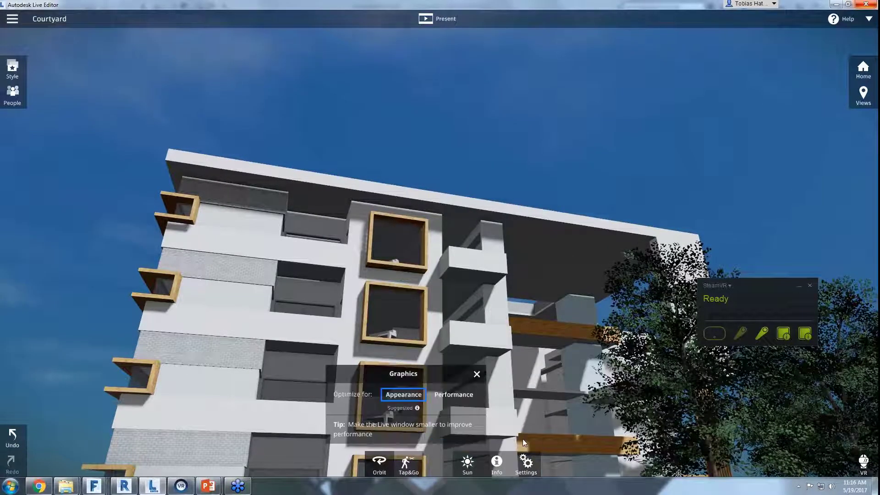
pyautogui.click(444, 397)
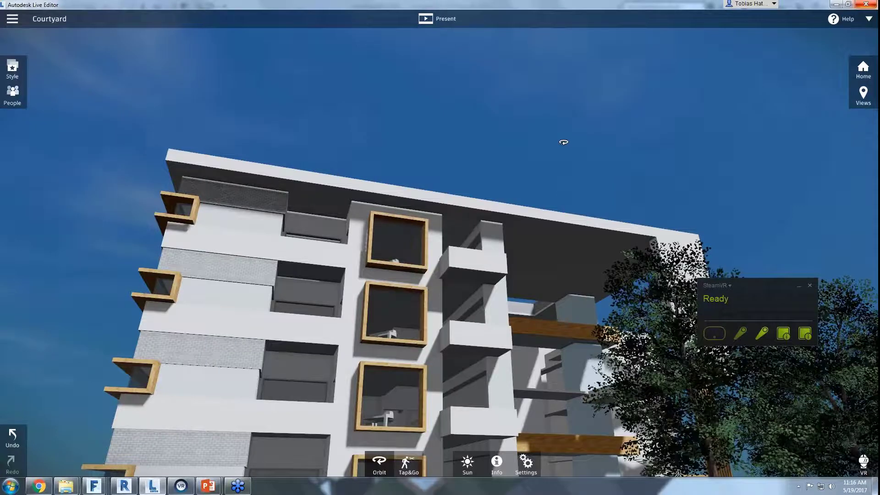
# Check the People Style options, close them, and view the Courtyard building from a distance and up close.
pyautogui.click(12, 95)
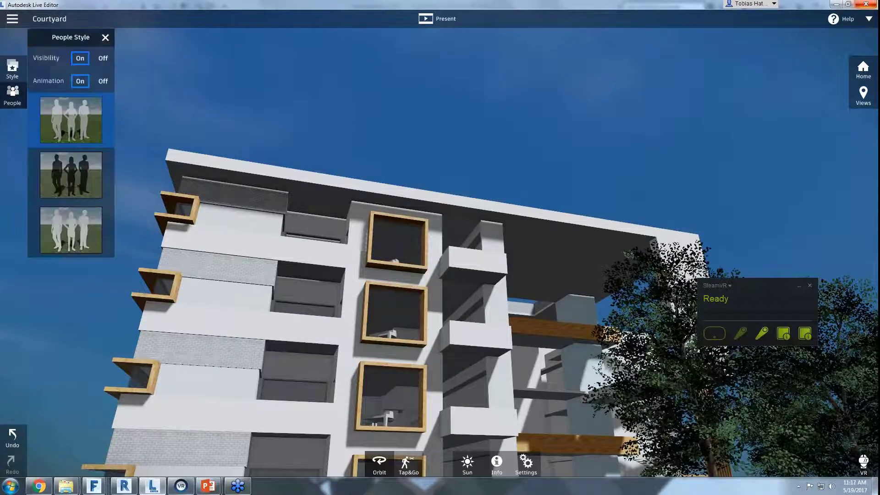
pyautogui.click(18, 102)
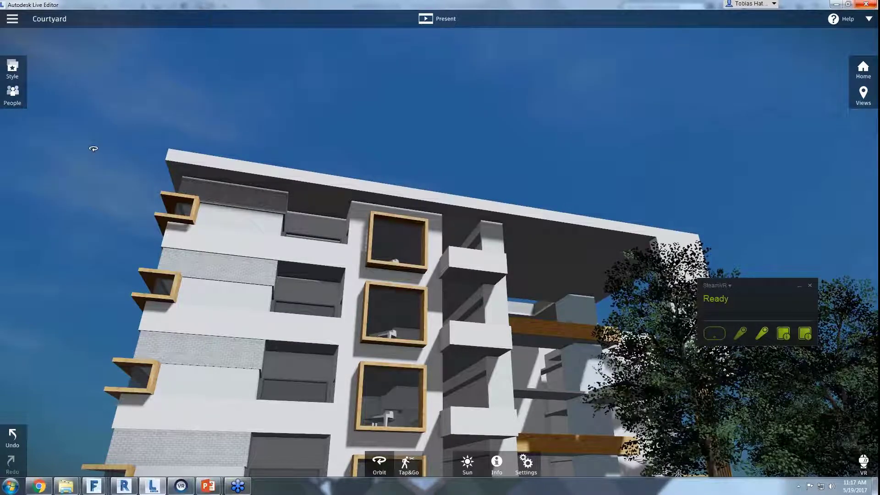
pyautogui.moveTo(114, 166); pyautogui.dragTo(624, 412)
pyautogui.scroll(-5, 275, 360)
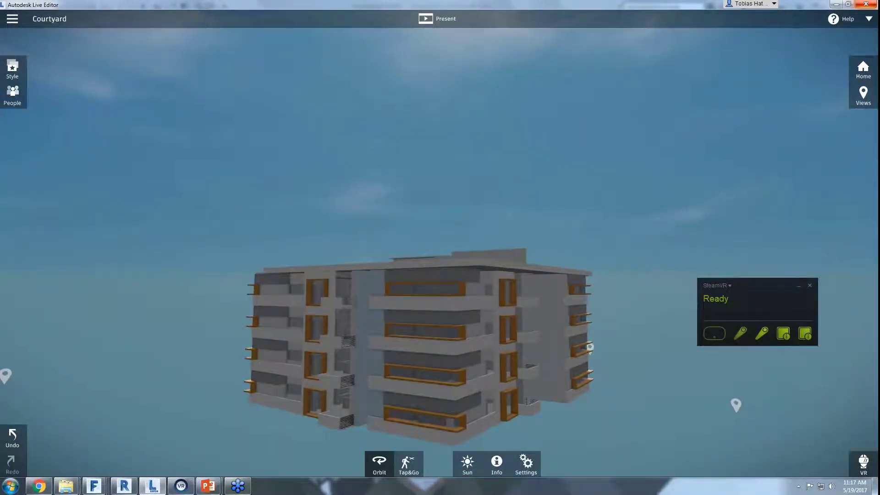
pyautogui.scroll(5, 740, 332)
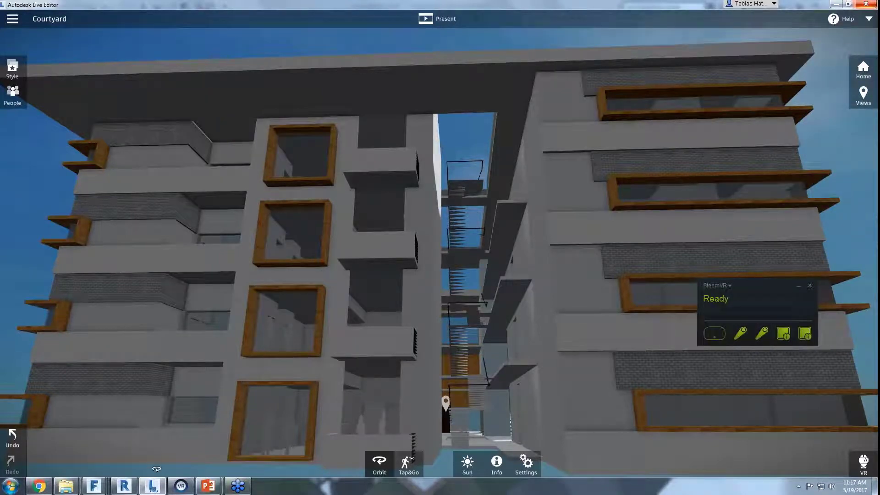
# Switch to Windows Explorer to show the Courtyard-West Elevation LVMD file in the Autodesk Revit Live folder.
pyautogui.moveTo(69, 488)
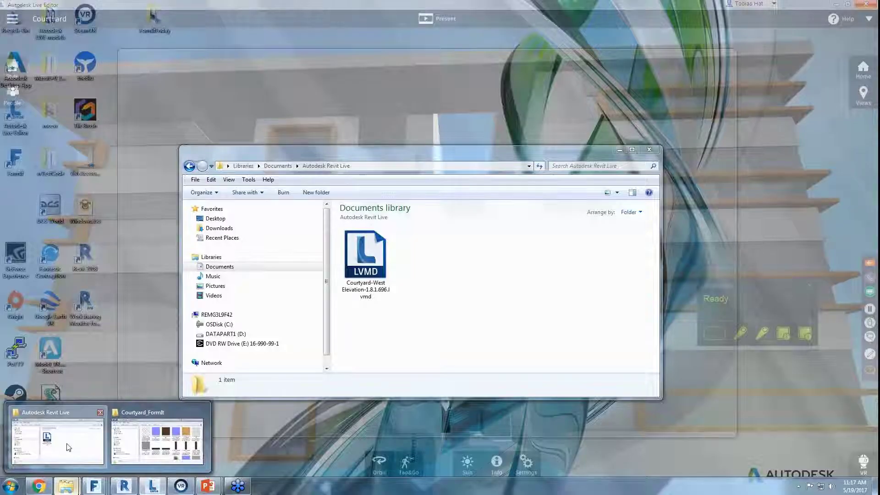
pyautogui.click(57, 440)
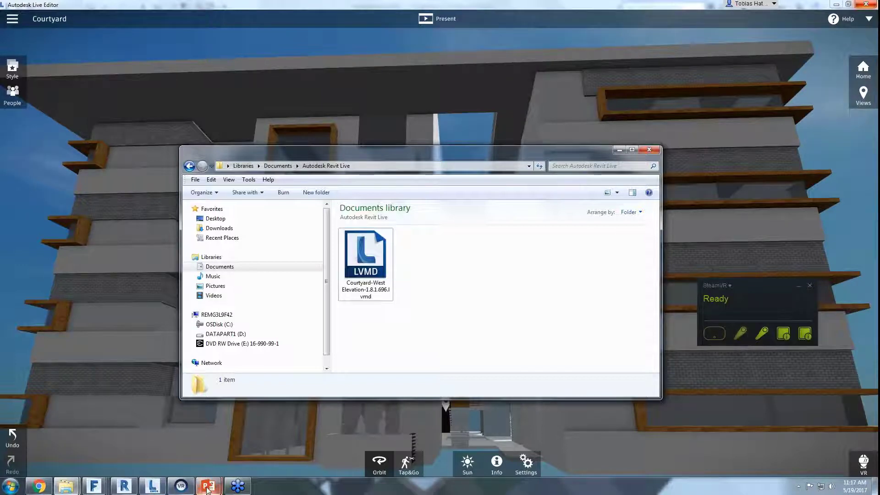
# Switch to the VR (1).pptx presentation in PowerPoint, start the slide show from the FormIt slide, and advance to the Revit slide.
pyautogui.moveTo(207, 489)
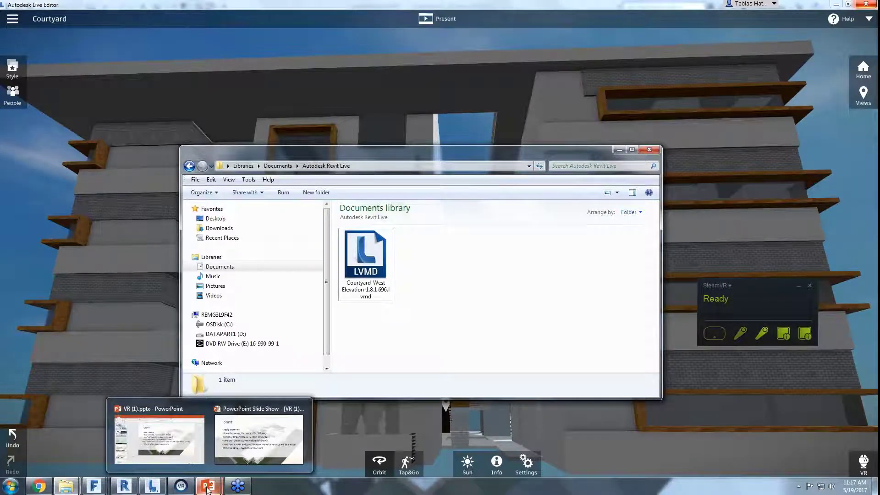
pyautogui.moveTo(154, 488)
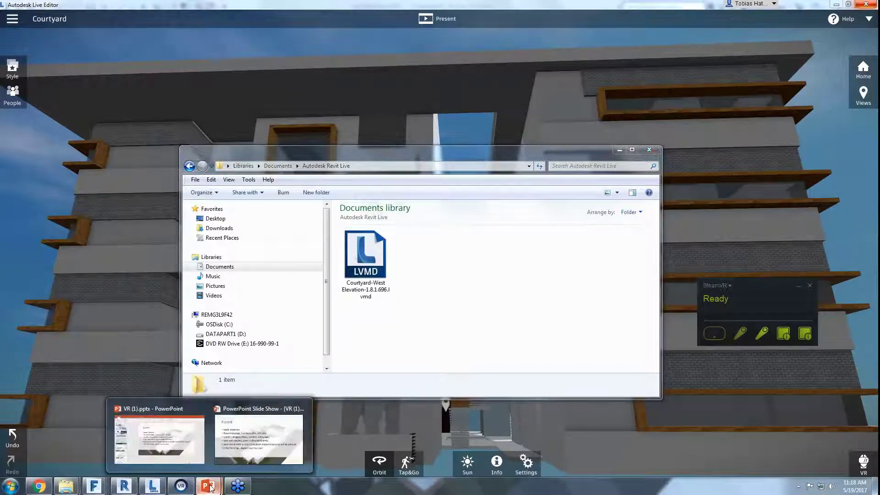
pyautogui.moveTo(178, 446)
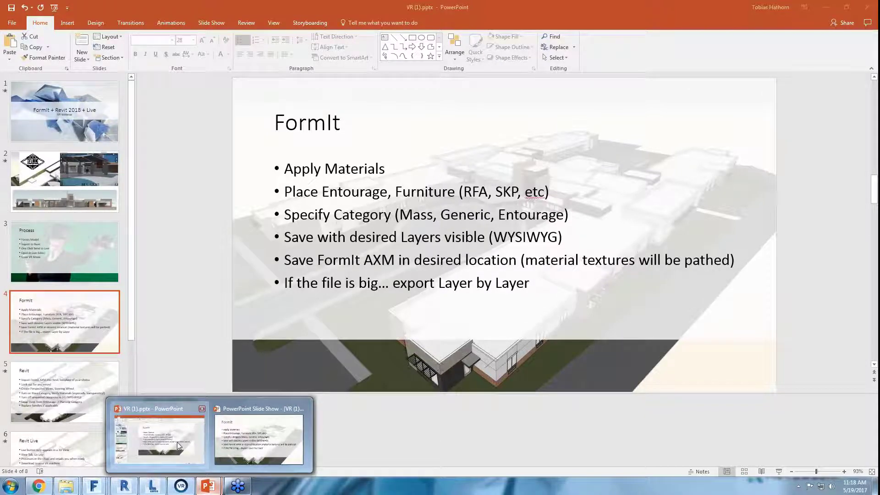
pyautogui.click(177, 441)
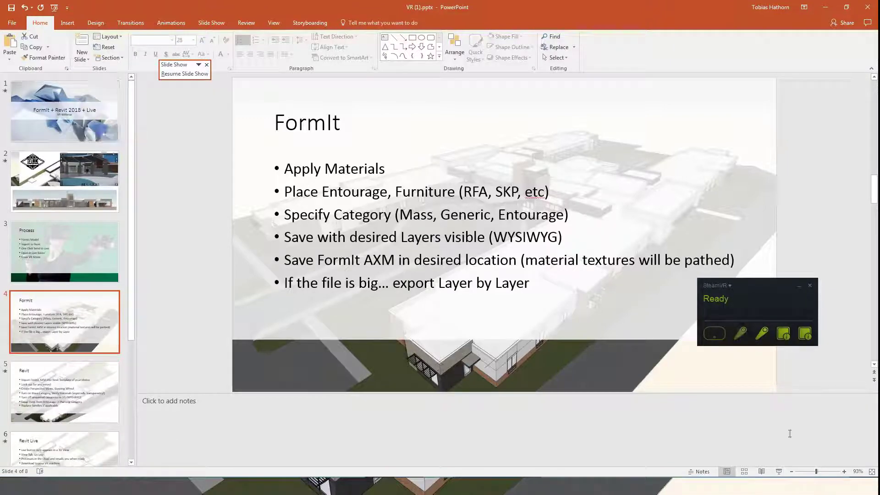
pyautogui.click(779, 471)
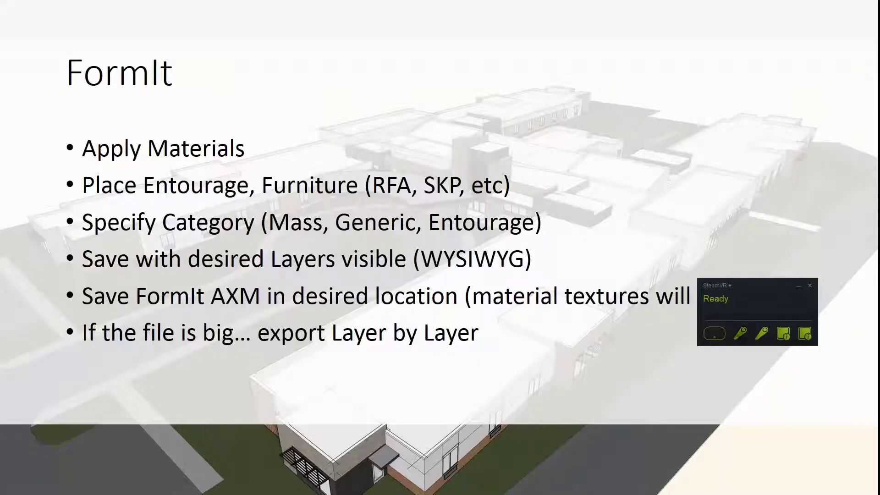
pyautogui.press('Right')
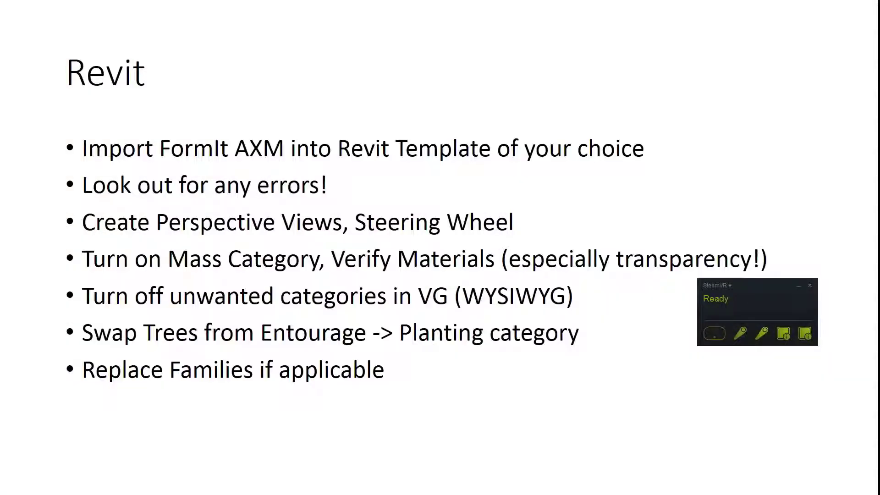
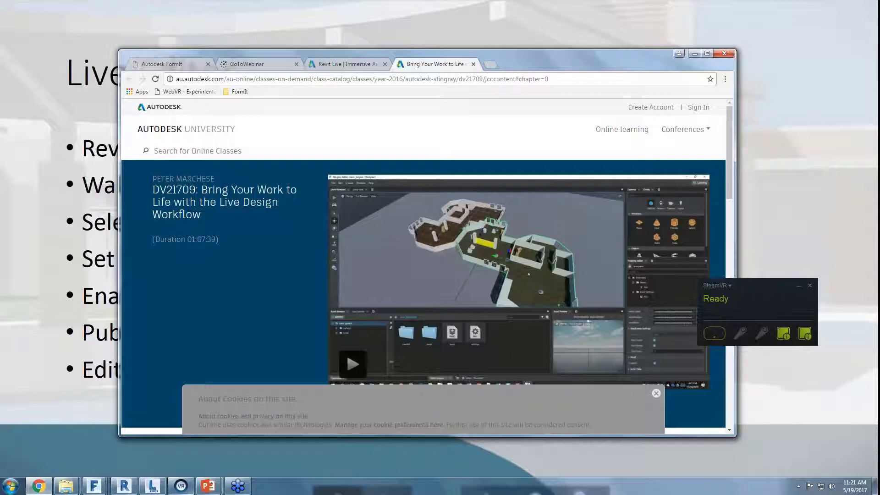
# Maximize the browser showing the Autodesk University Live Design class, and return to the slide show's Live Editor slide.
pyautogui.press('super+Up')
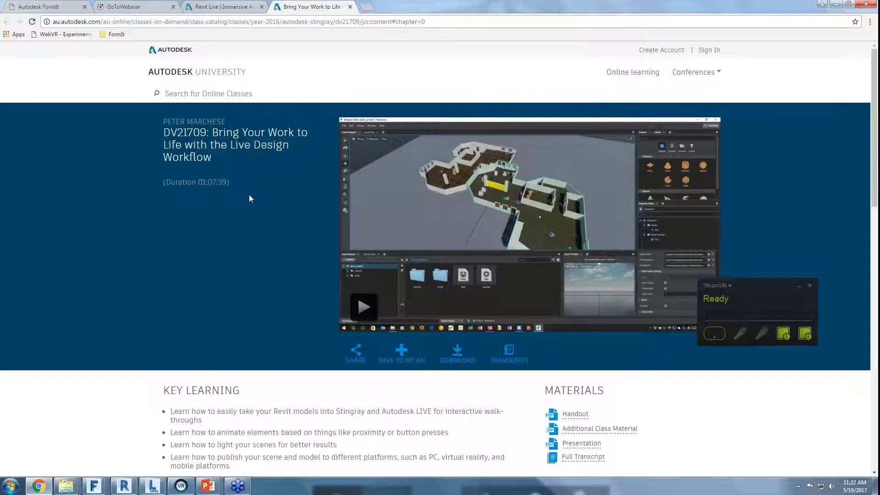
pyautogui.moveTo(209, 486)
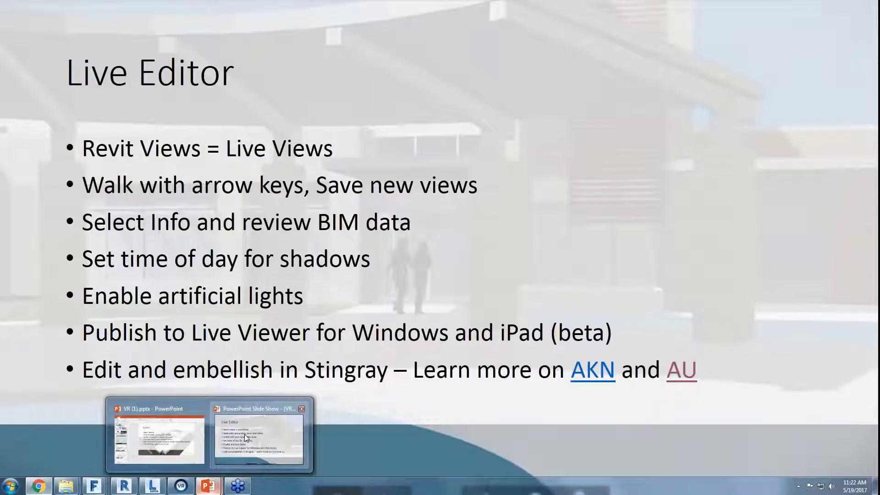
pyautogui.click(229, 451)
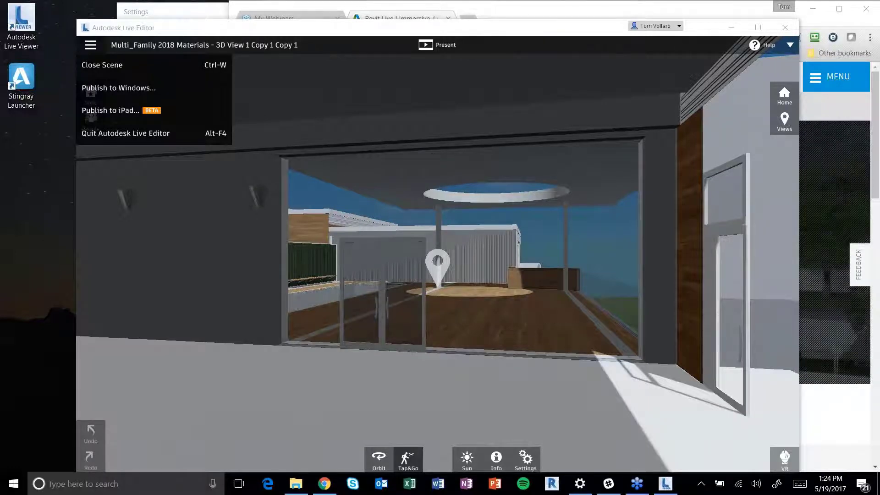
# Move the Live Editor window toward the screen's upper-left corner and set the Multi_Family scene's sun time to 08:26 PM.
pyautogui.moveTo(294, 27); pyautogui.dragTo(238, 15)
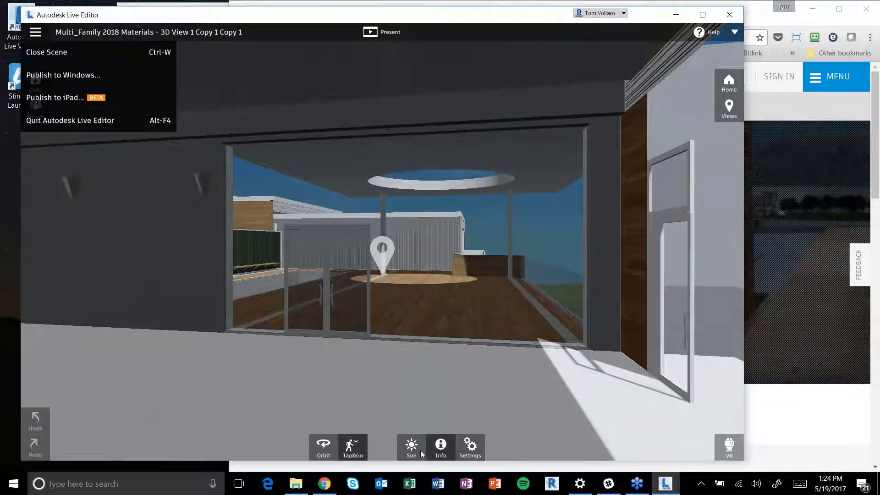
pyautogui.click(411, 445)
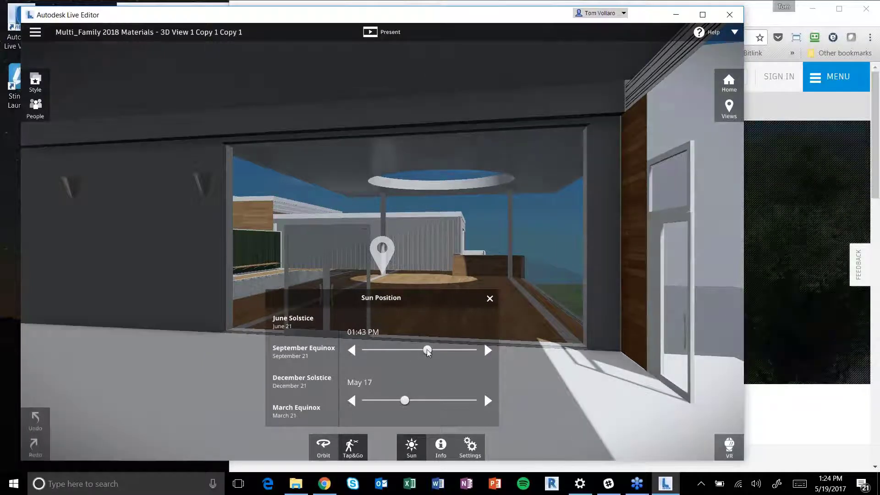
pyautogui.click(410, 350)
pyautogui.moveTo(436, 350); pyautogui.dragTo(460, 353)
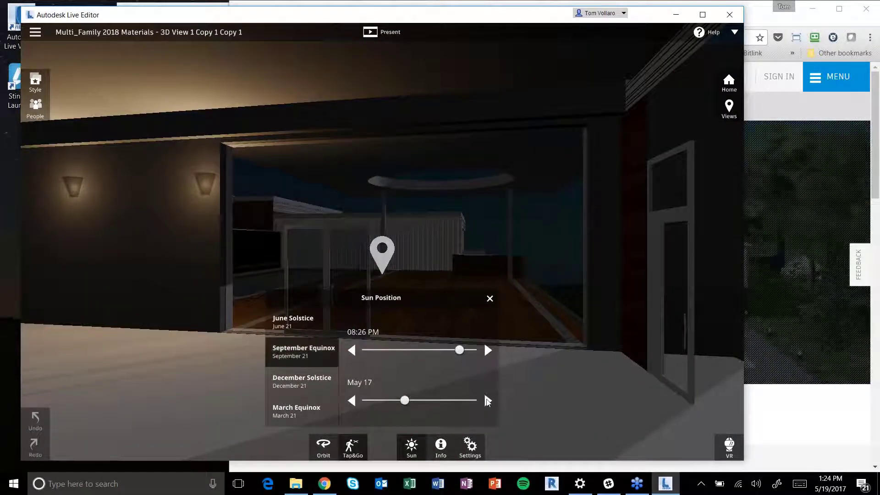
pyautogui.click(490, 299)
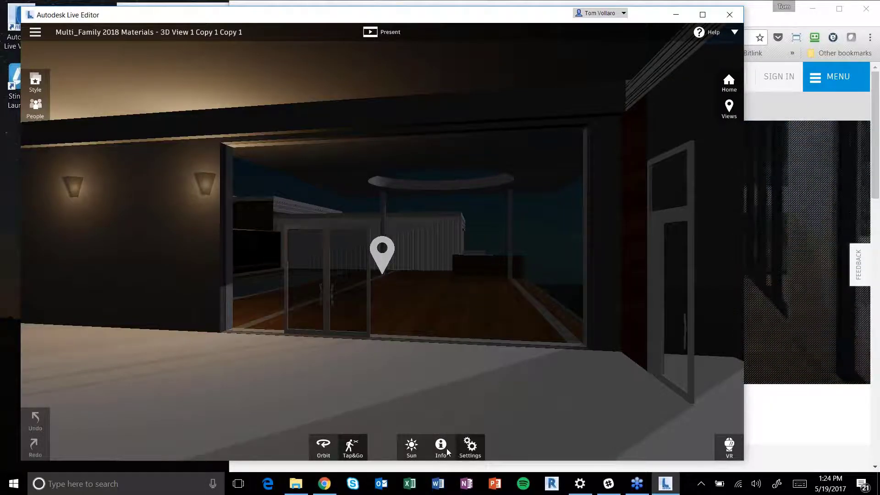
# Set the artificial lights in the Multi_Family scene to On.
pyautogui.click(467, 447)
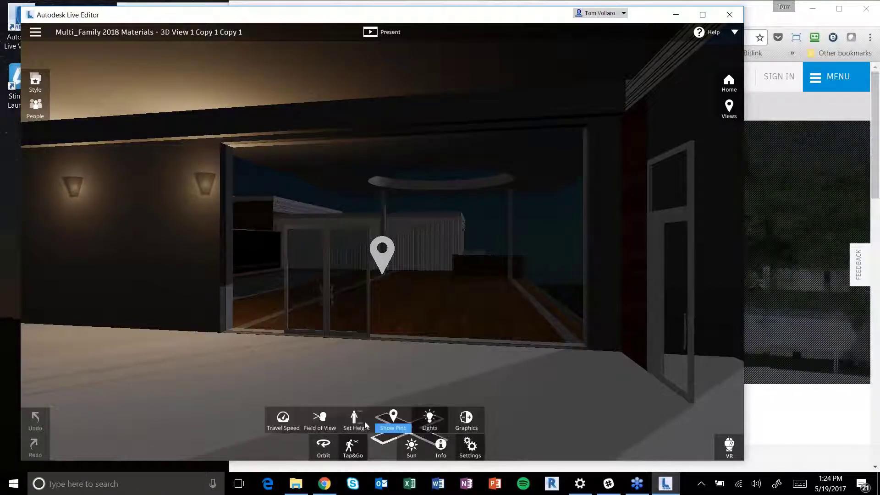
pyautogui.click(437, 419)
pyautogui.click(384, 394)
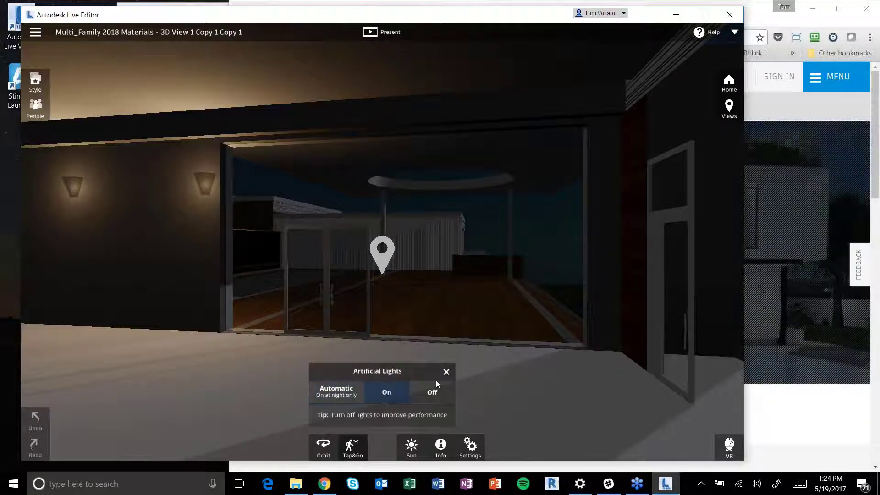
pyautogui.click(446, 372)
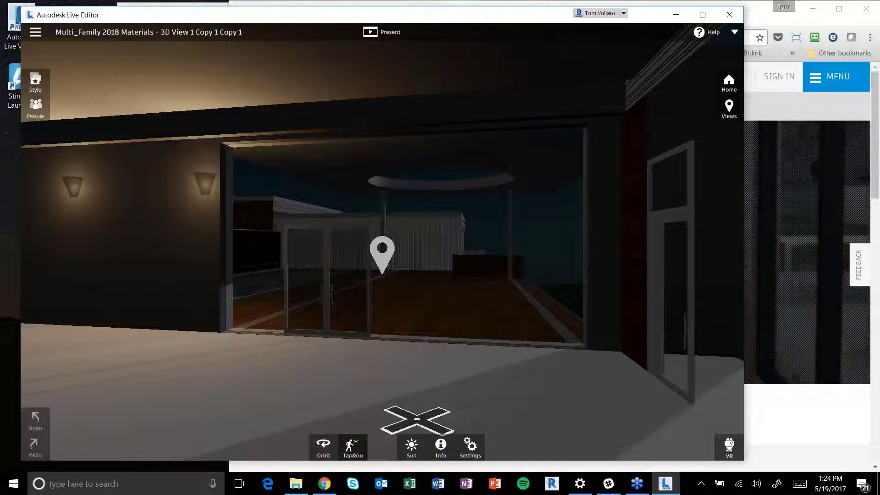
# Set the Multi_Family scene's sun time to 10:35 AM and check the VR headset status.
pyautogui.click(411, 447)
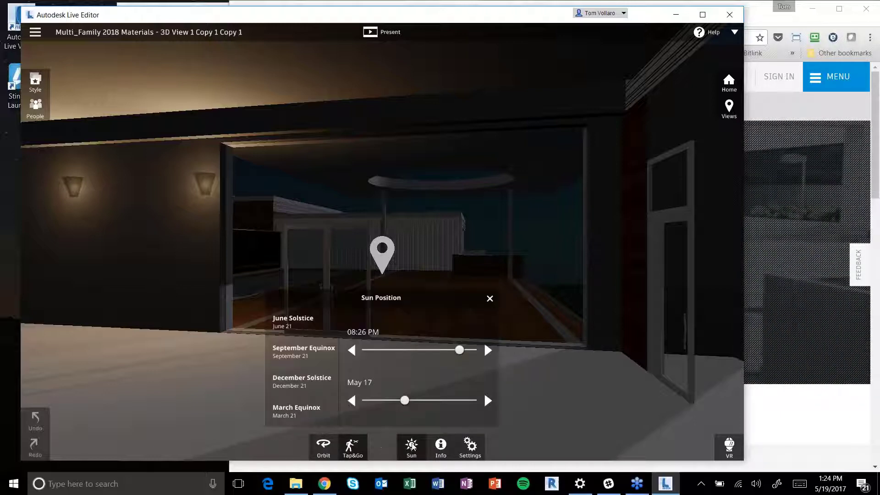
pyautogui.click(405, 350)
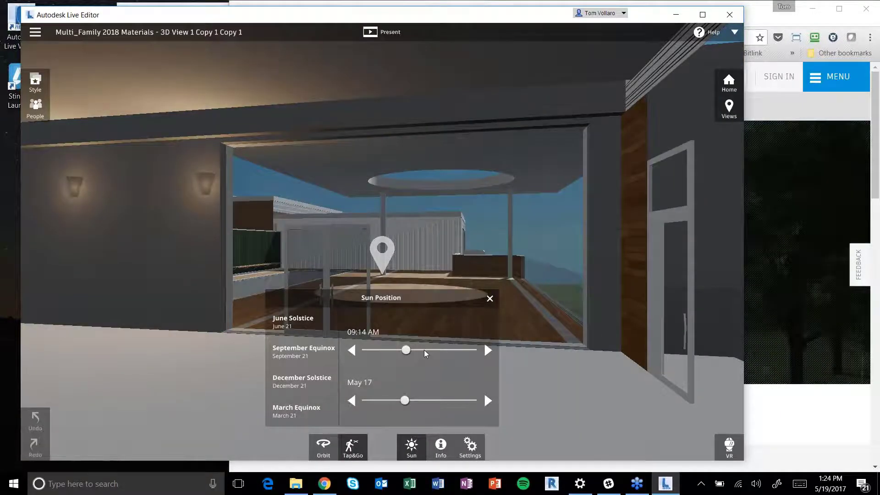
pyautogui.click(413, 349)
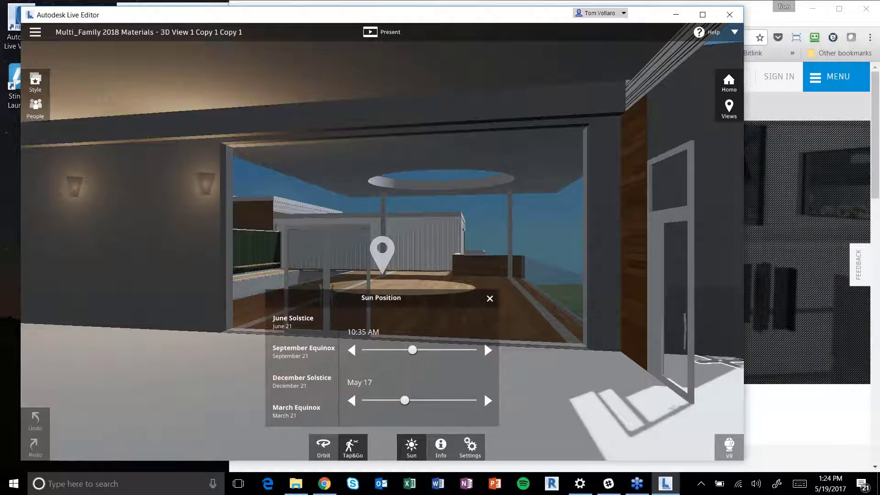
pyautogui.click(729, 445)
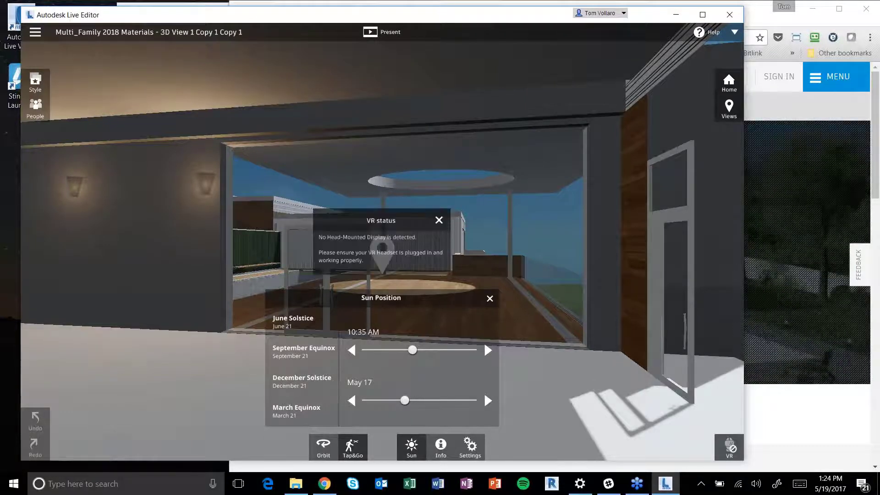
pyautogui.click(439, 220)
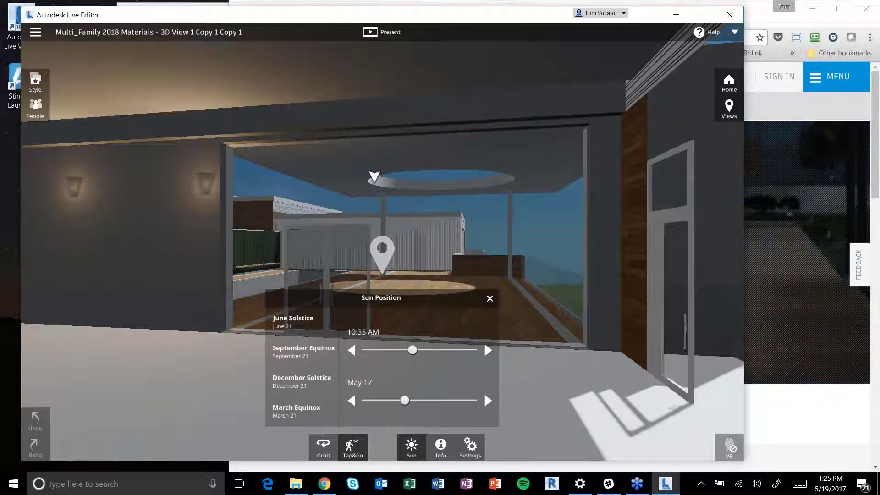
# Move the Live Editor window into the screen's upper-left corner and close the sun position settings.
pyautogui.moveTo(241, 19); pyautogui.dragTo(223, 16)
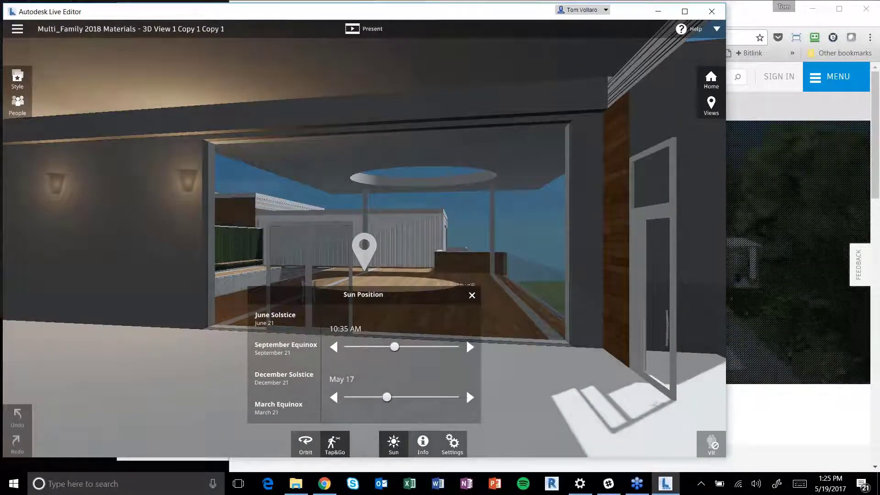
pyautogui.click(471, 295)
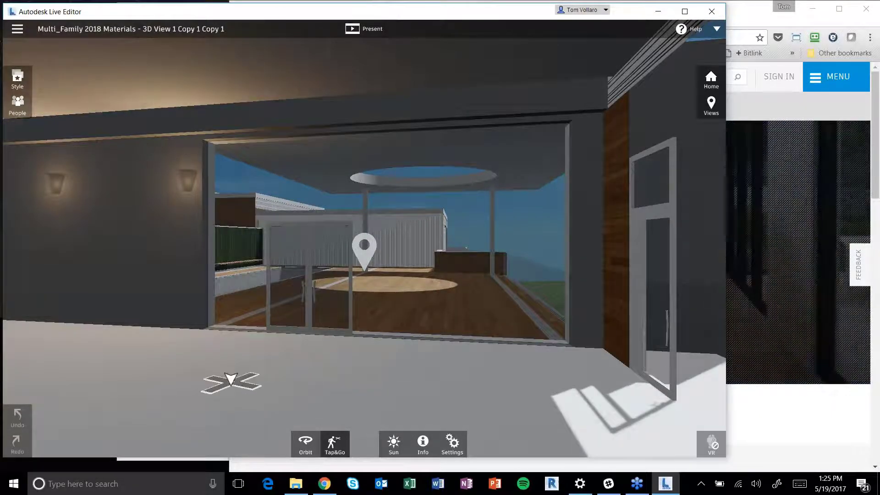
pyautogui.moveTo(205, 17)
pyautogui.mouseDown()
pyautogui.moveTo(223, 18)
pyautogui.moveTo(201, 16)
pyautogui.mouseUp()
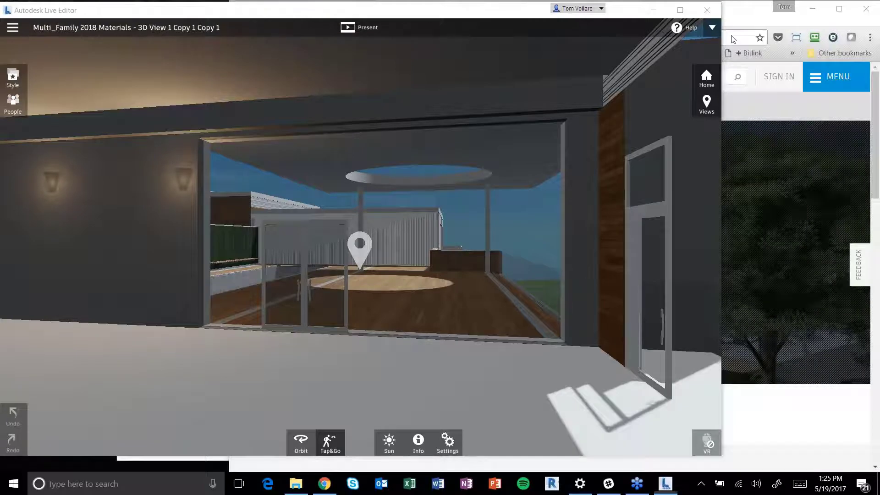
# Go to the 3D View 1 Copy 1 Copy 1 point of view and set the sun time to 01:56 PM.
pyautogui.click(706, 103)
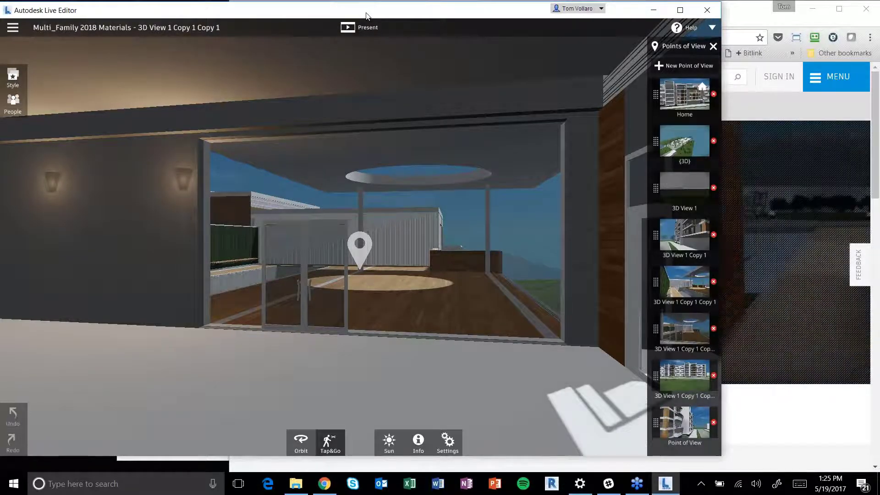
pyautogui.click(685, 285)
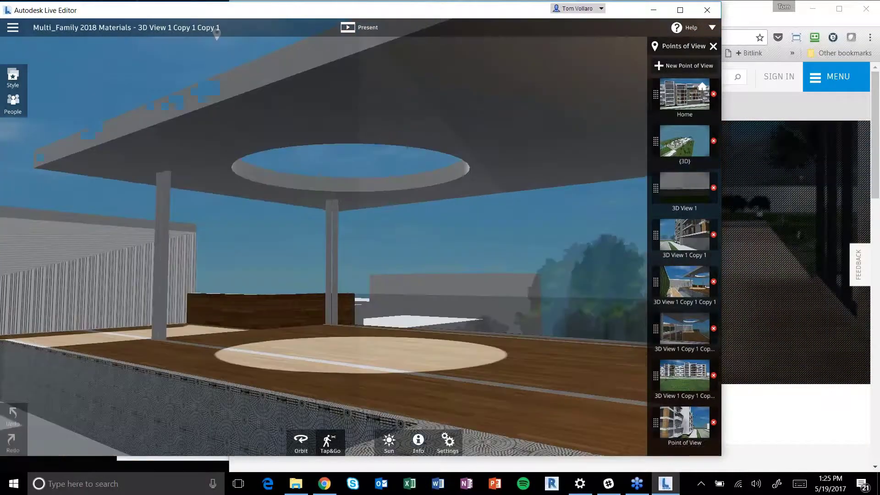
pyautogui.click(391, 445)
pyautogui.moveTo(393, 344); pyautogui.dragTo(408, 352)
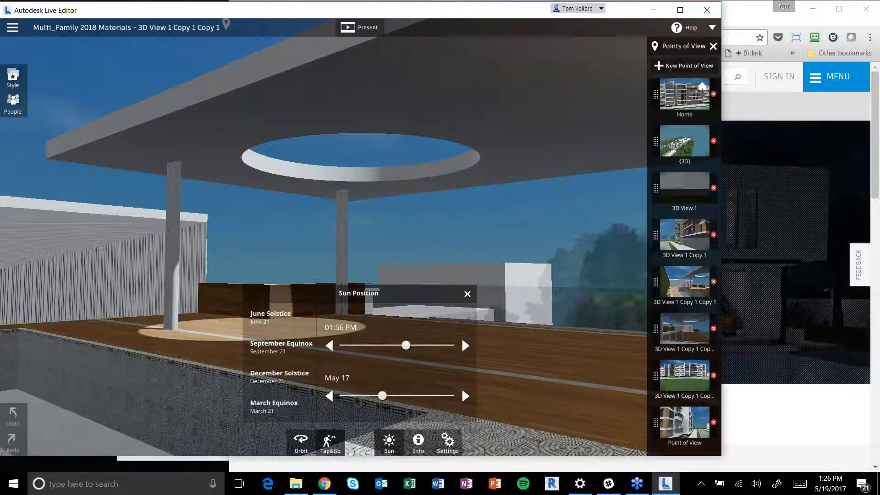
# Start presenting the Multi_Family scene and display its list of points of view.
pyautogui.click(364, 28)
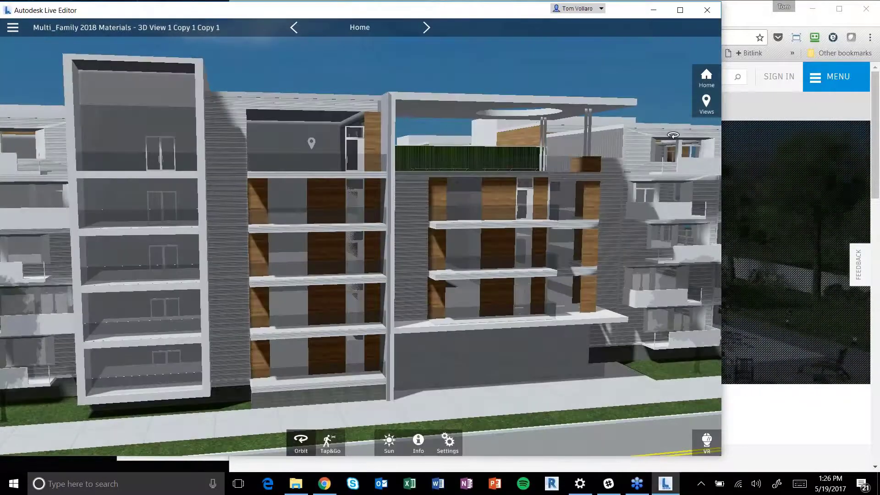
pyautogui.click(712, 111)
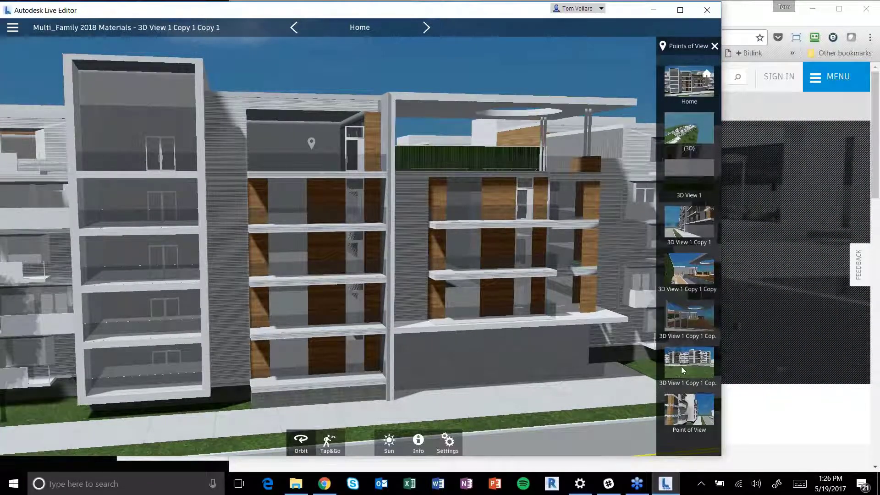
pyautogui.click(772, 66)
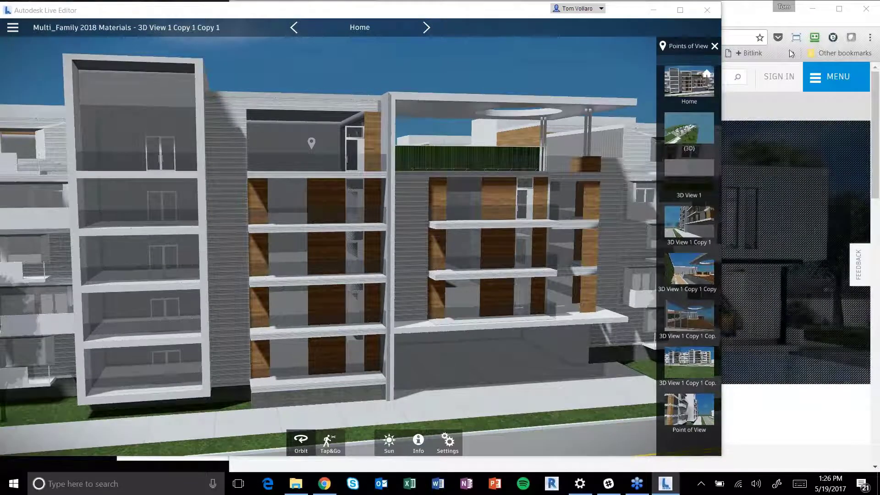